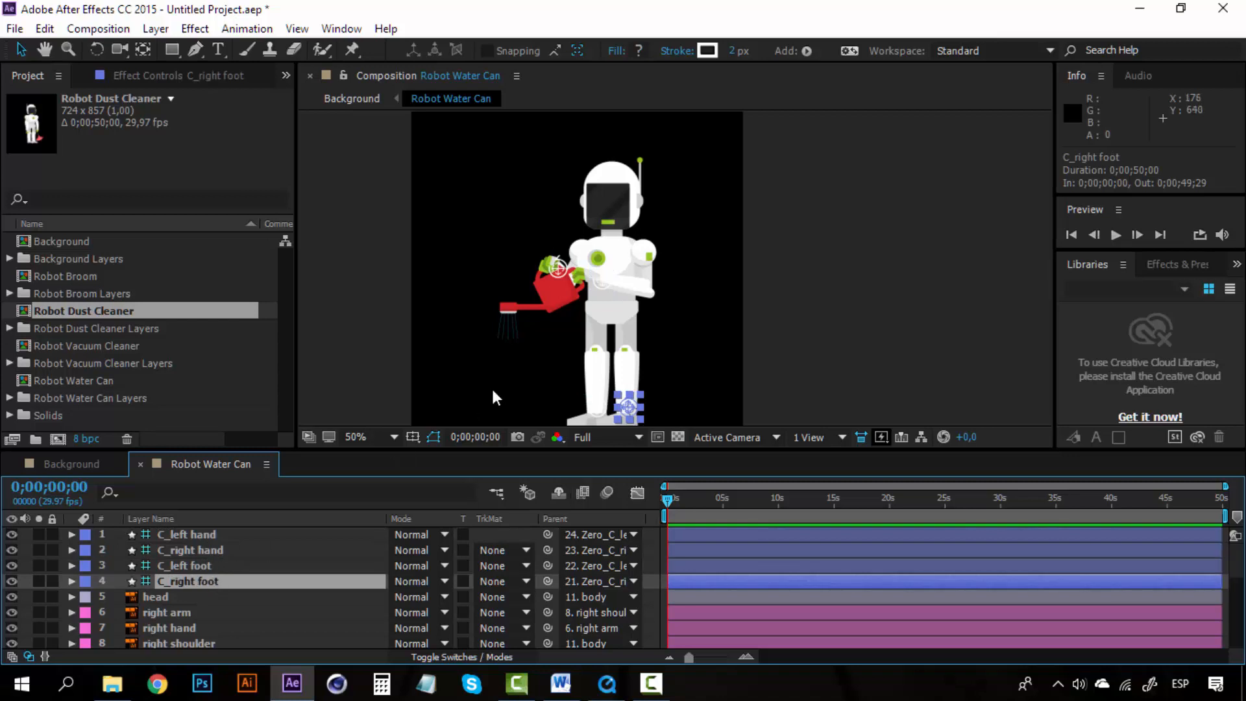
Try moving the C_right foot controller sideways to test how the leg follows, and undo the move.
key("z")
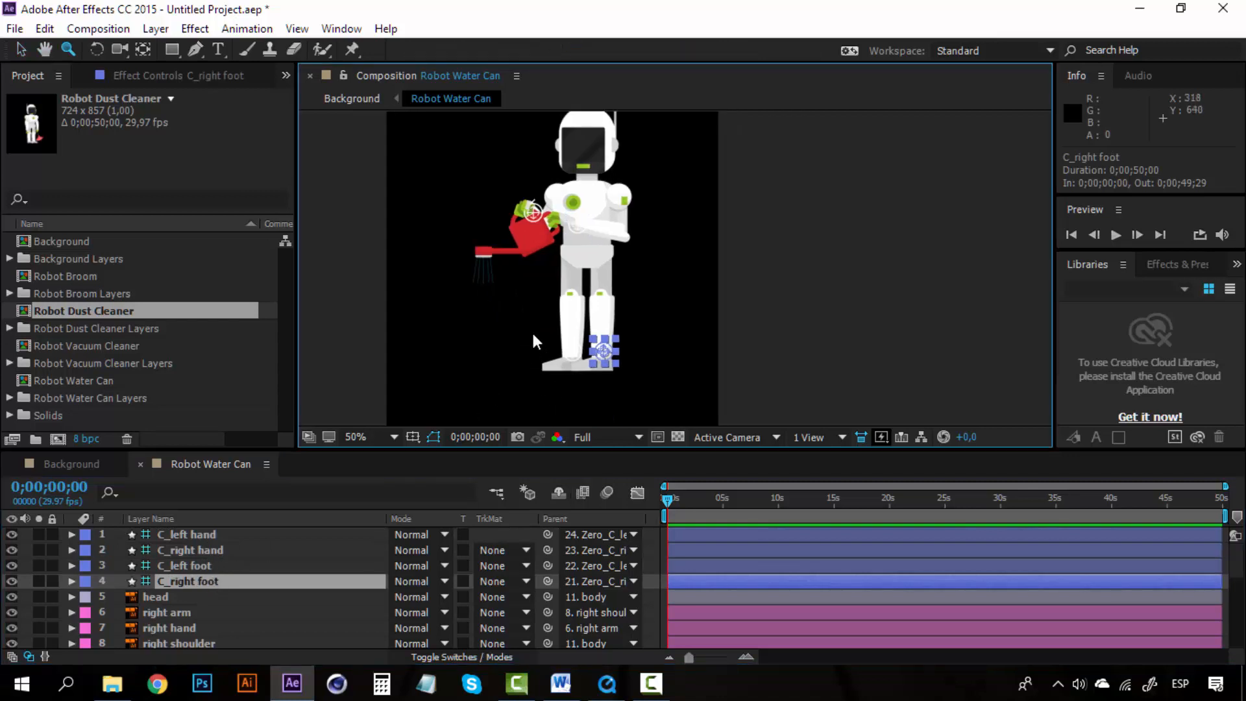
left_click(532, 330)
left_click_drag(576, 347, 436, 382)
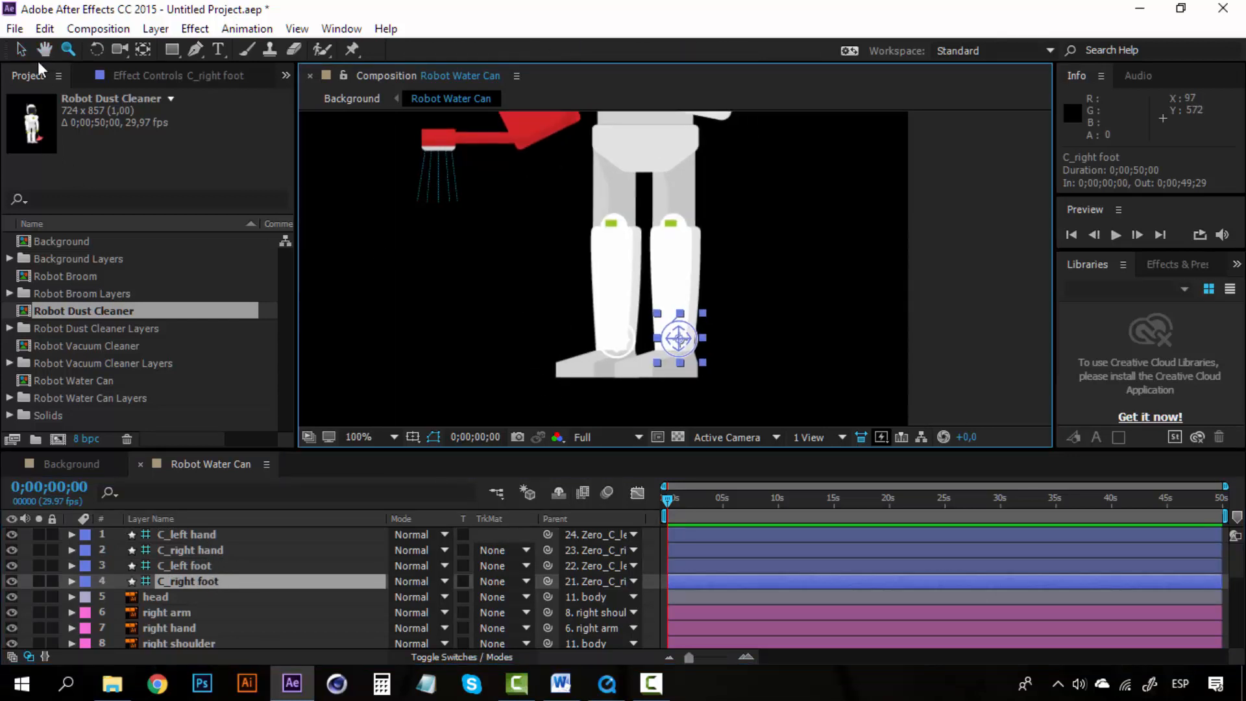
key("v")
left_click_drag(670, 296, 630, 293)
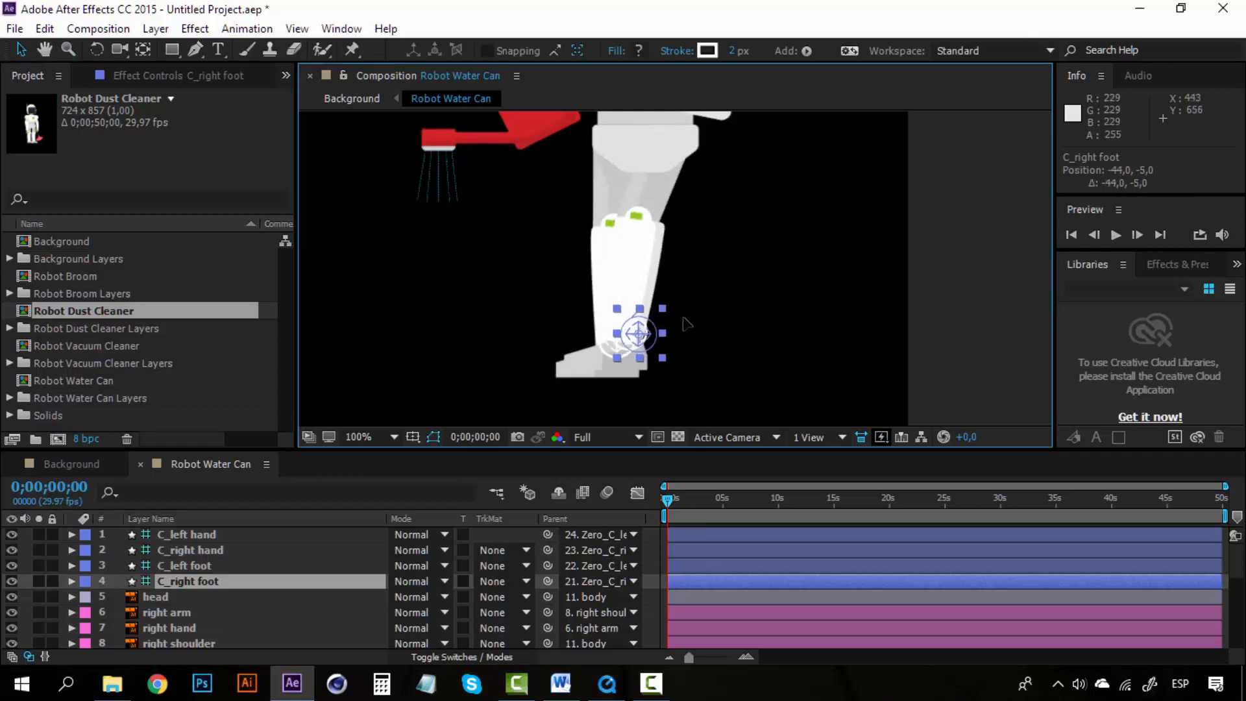
left_click_drag(687, 324, 729, 310)
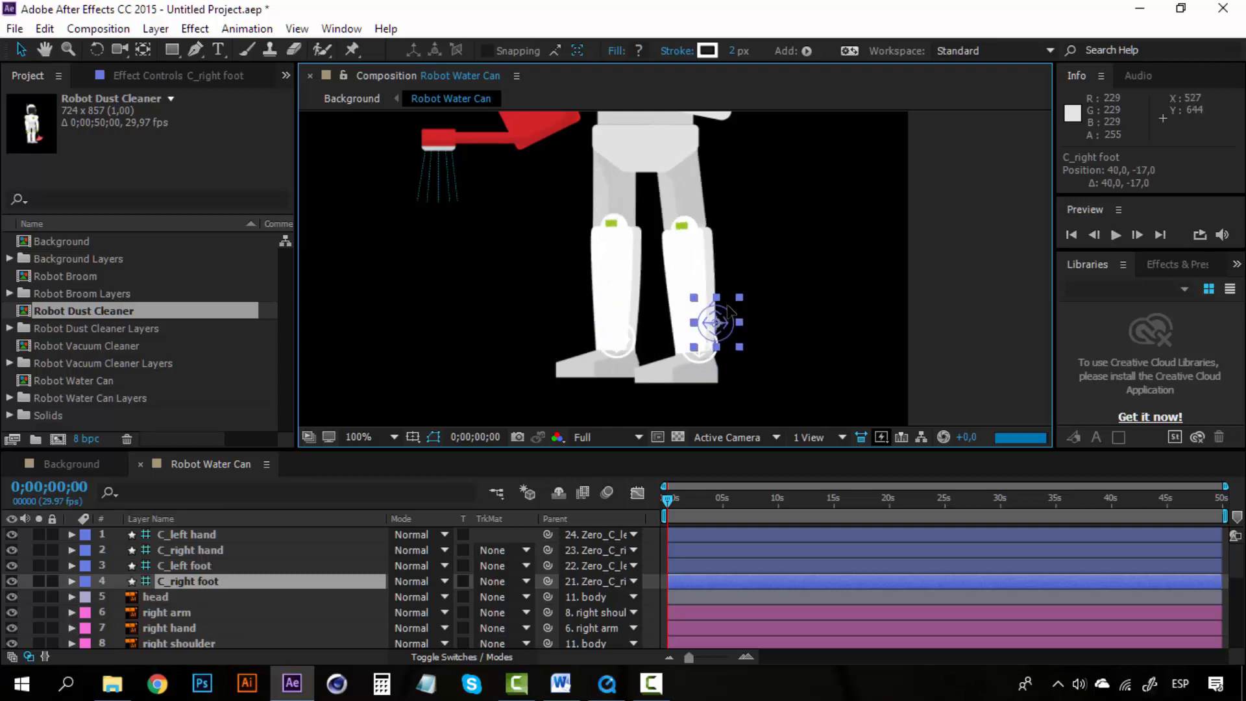
key("ctrl+z")
Try moving the C_left foot controller to test the other leg, and undo the move.
left_click(617, 334)
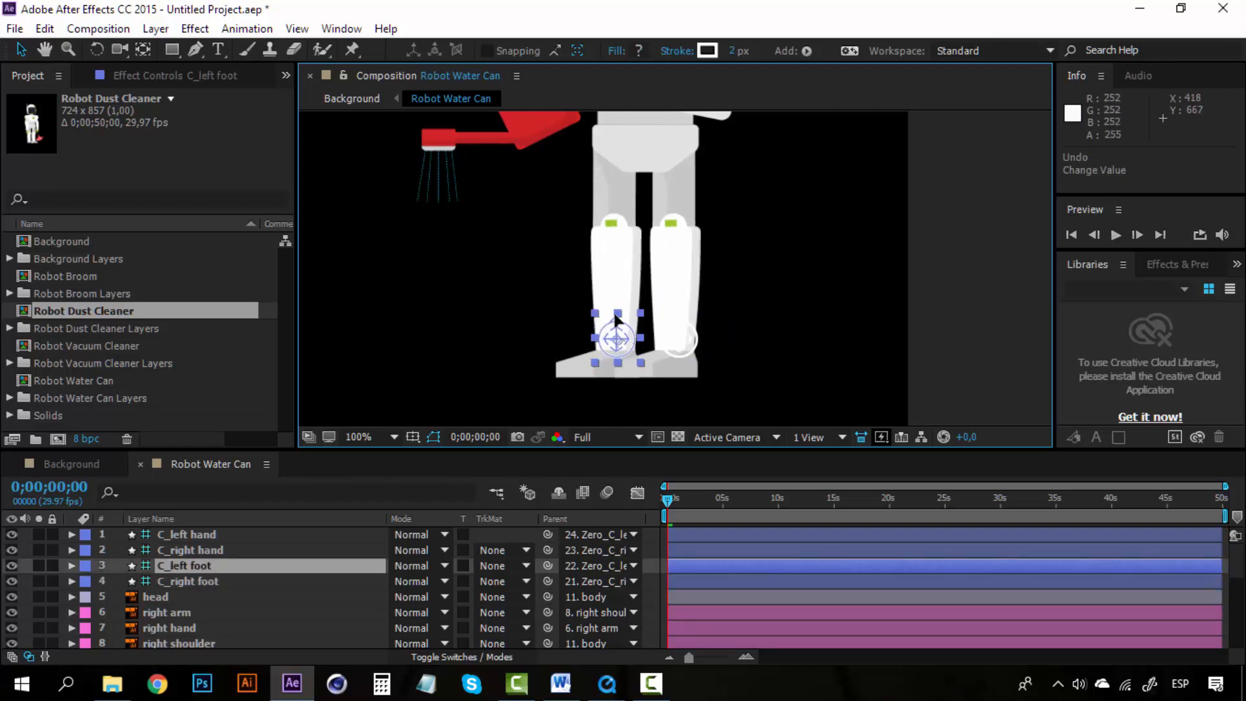
mouse_move(616, 320)
left_mouse_down()
mouse_move(571, 328)
mouse_move(575, 344)
mouse_move(617, 325)
mouse_move(592, 335)
mouse_move(603, 339)
left_mouse_up()
key("ctrl+z")
Try moving the C_right hand and C_left hand controllers to test the arm rigs, undoing each move.
key("h")
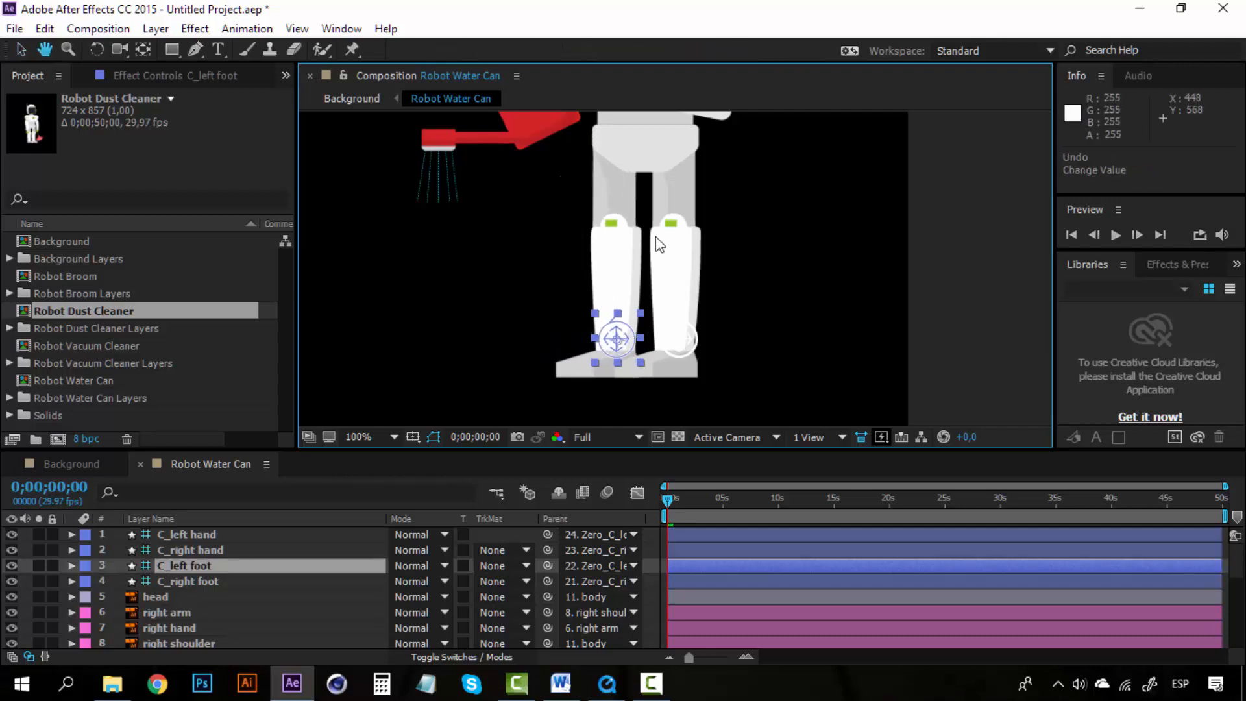
left_click_drag(661, 246, 620, 407)
left_click(587, 246)
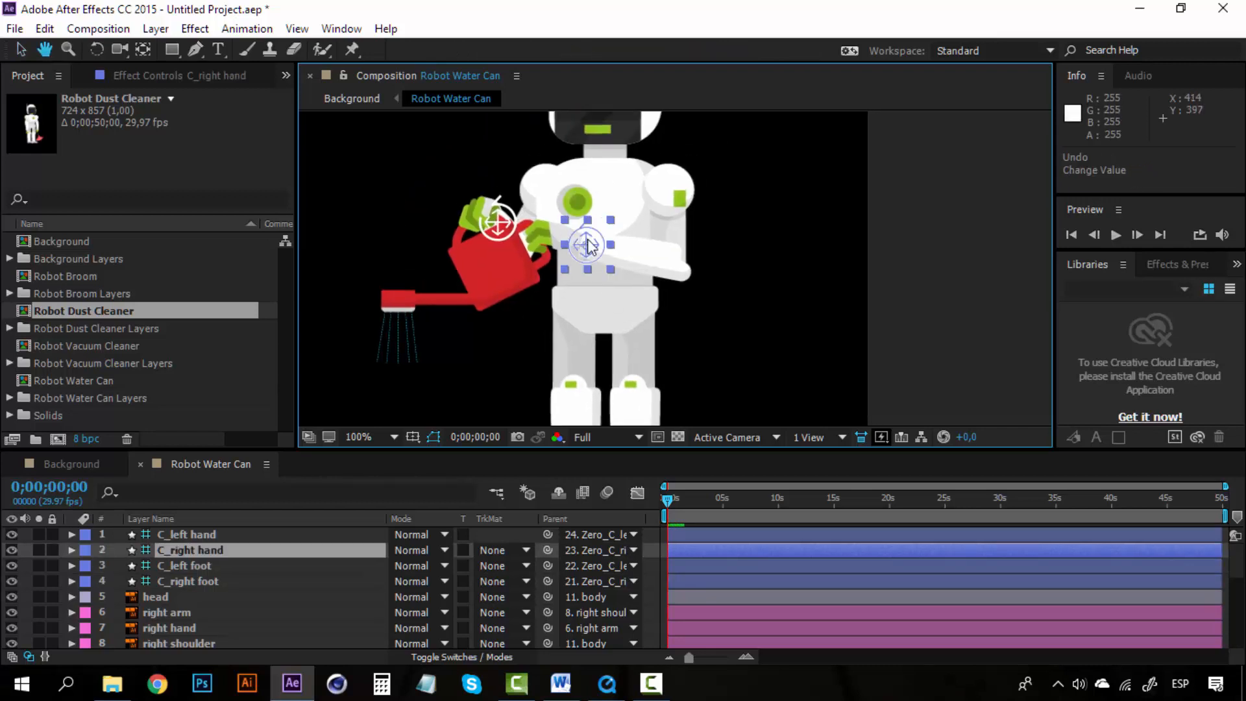
key("v")
left_click_drag(588, 245, 726, 251)
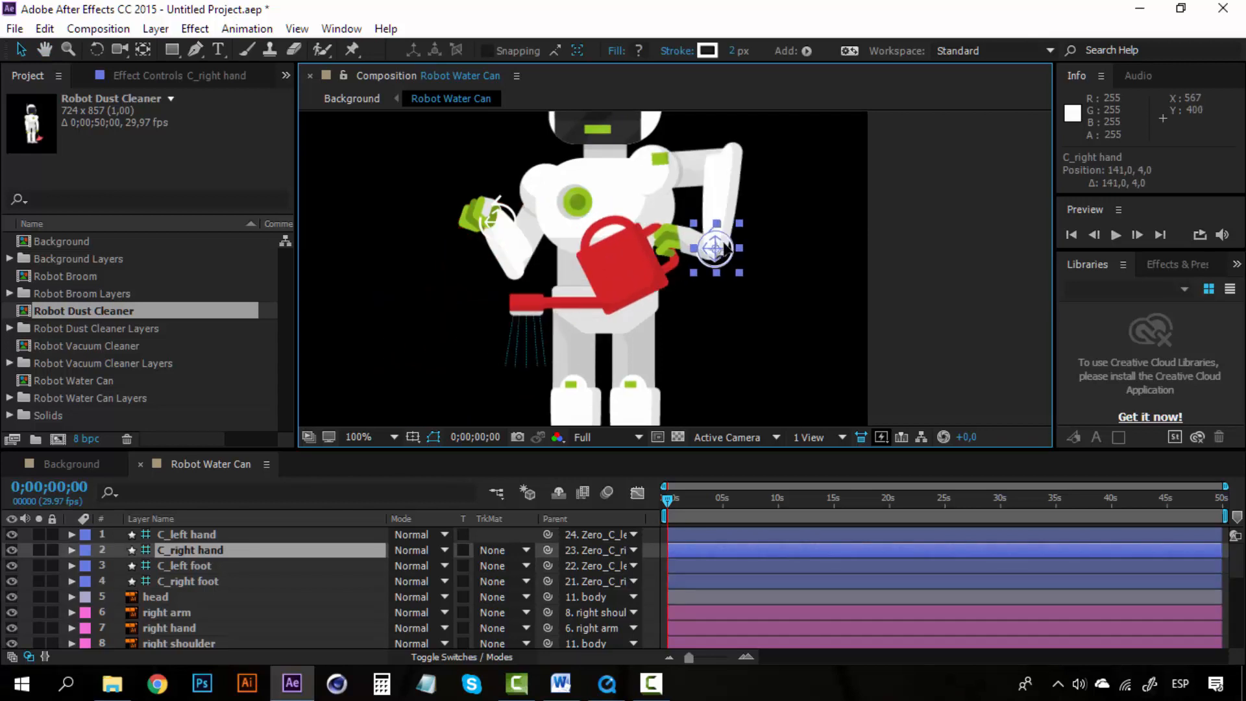
key("ctrl+z")
key("ctrl+z")
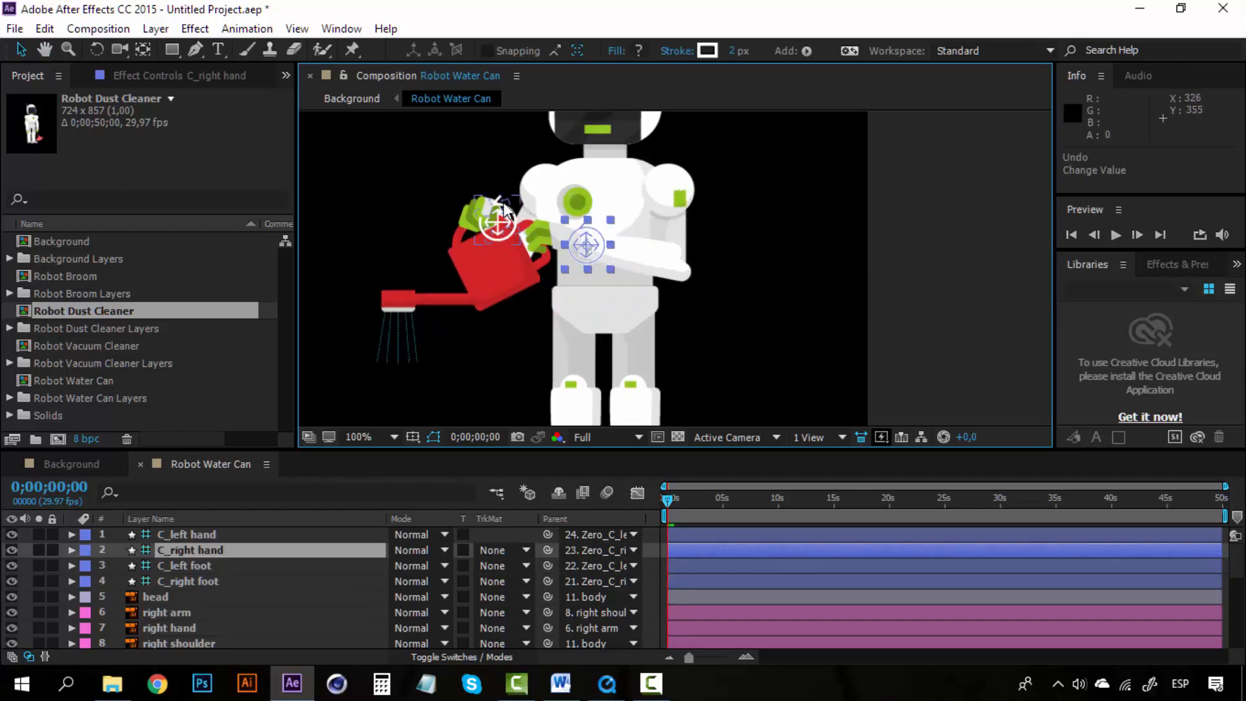
mouse_move(505, 209)
left_mouse_down()
mouse_move(470, 185)
mouse_move(448, 208)
mouse_move(496, 212)
left_mouse_up()
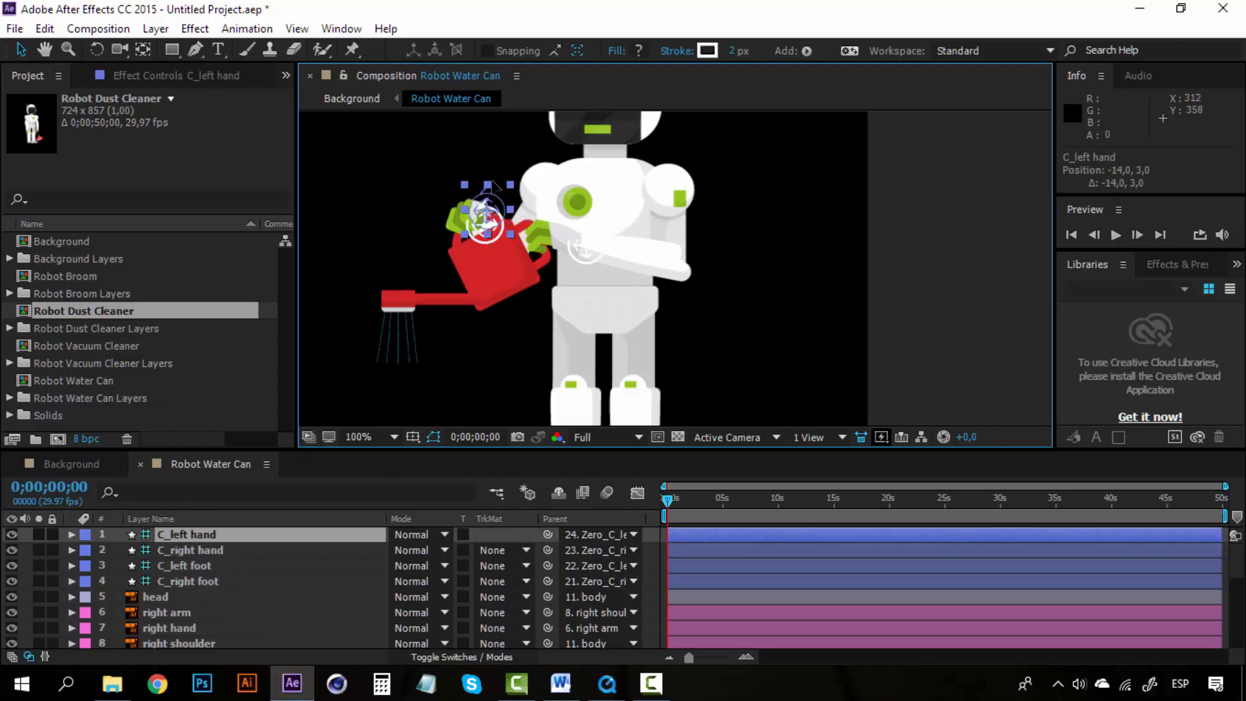
key("ctrl+z")
Try repositioning the robot's foot controllers once more and undo the change.
key("comma")
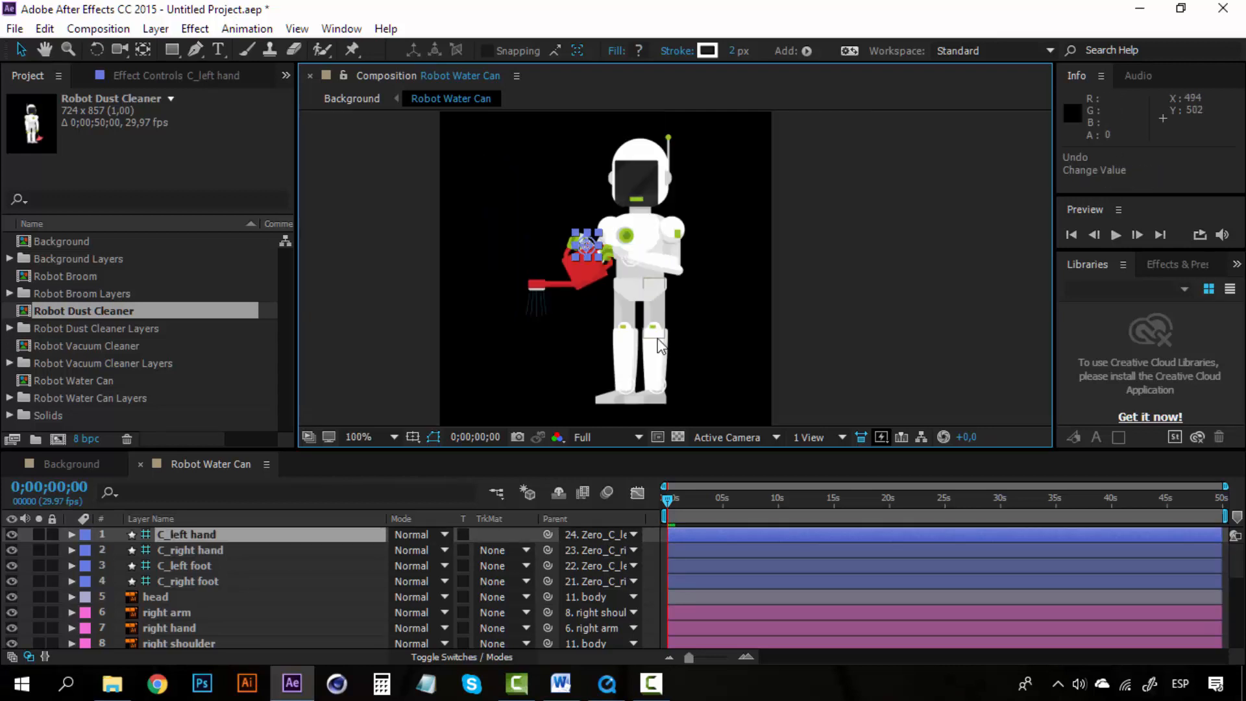
scroll(660, 346, "up", 2)
left_click_drag(653, 299, 618, 220)
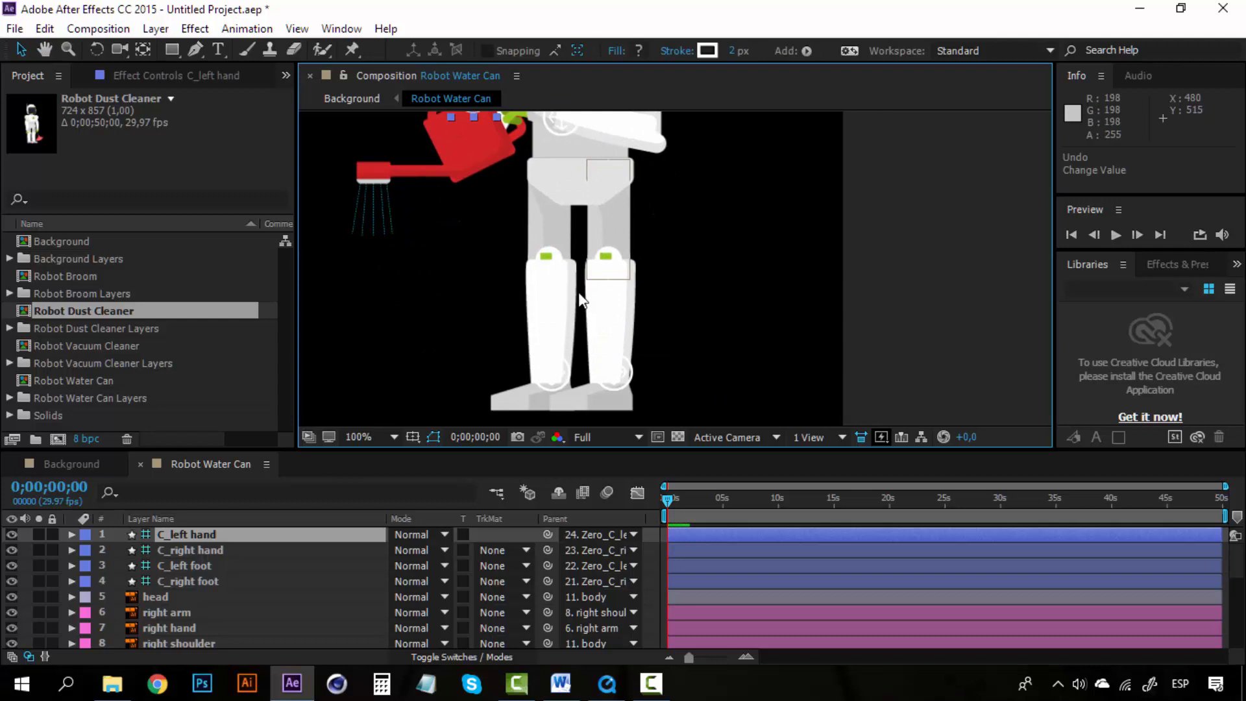
left_click_drag(632, 361, 564, 362)
key("ctrl+z")
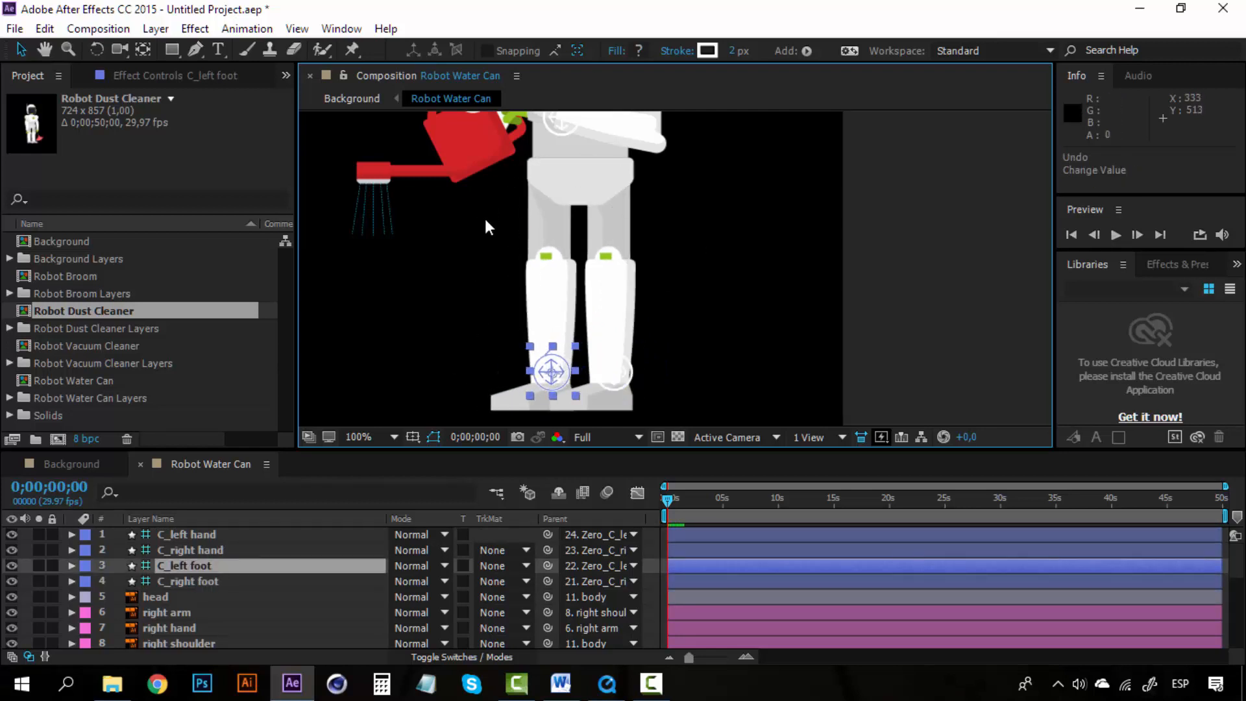
left_click(205, 581)
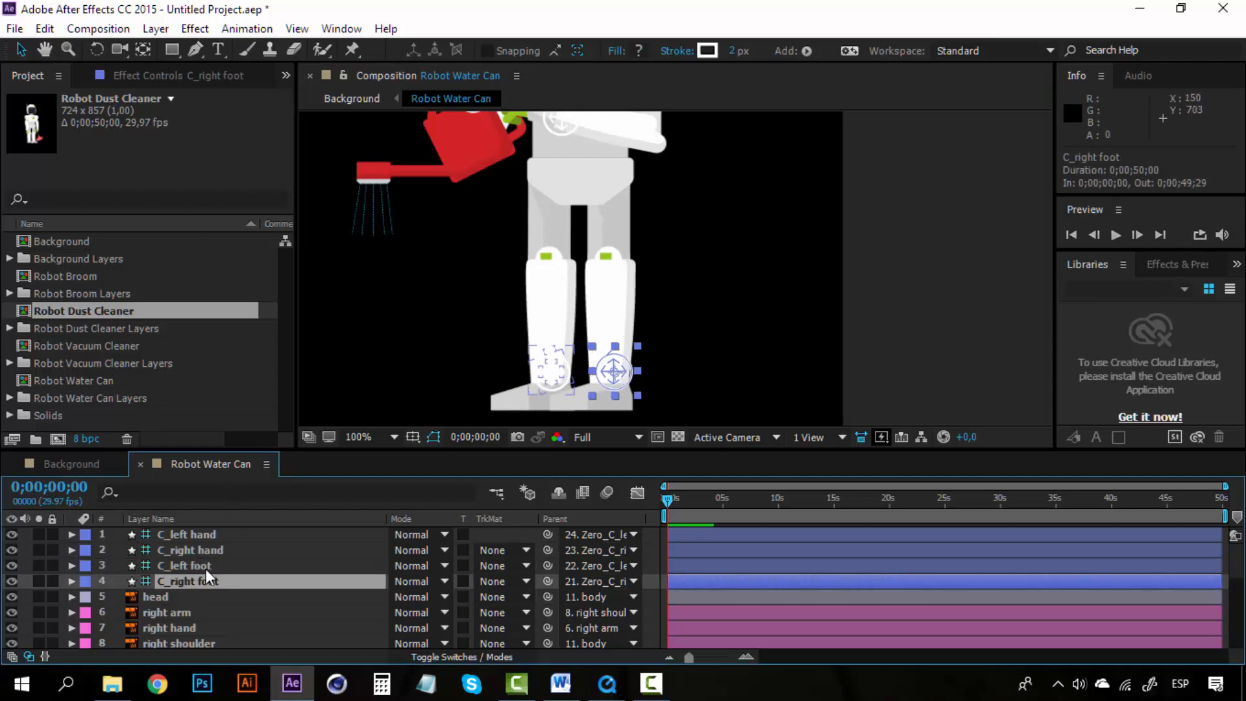
left_click(205, 569, "shift")
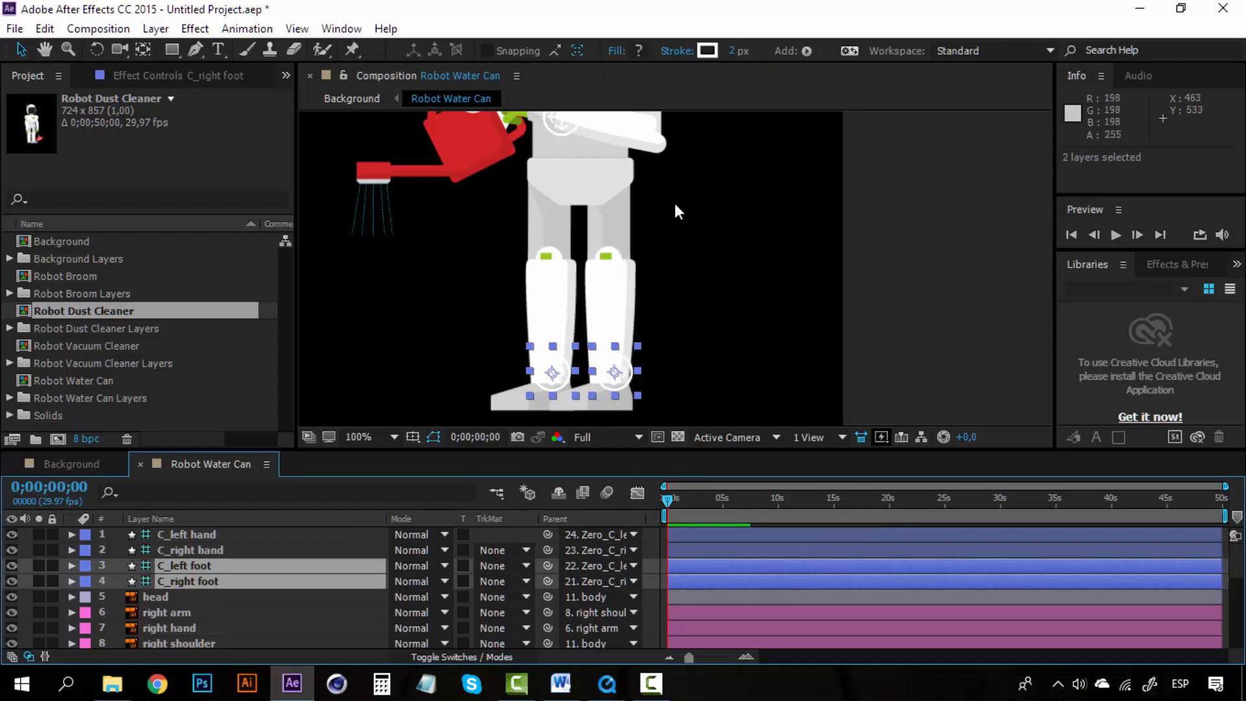
left_click(964, 322)
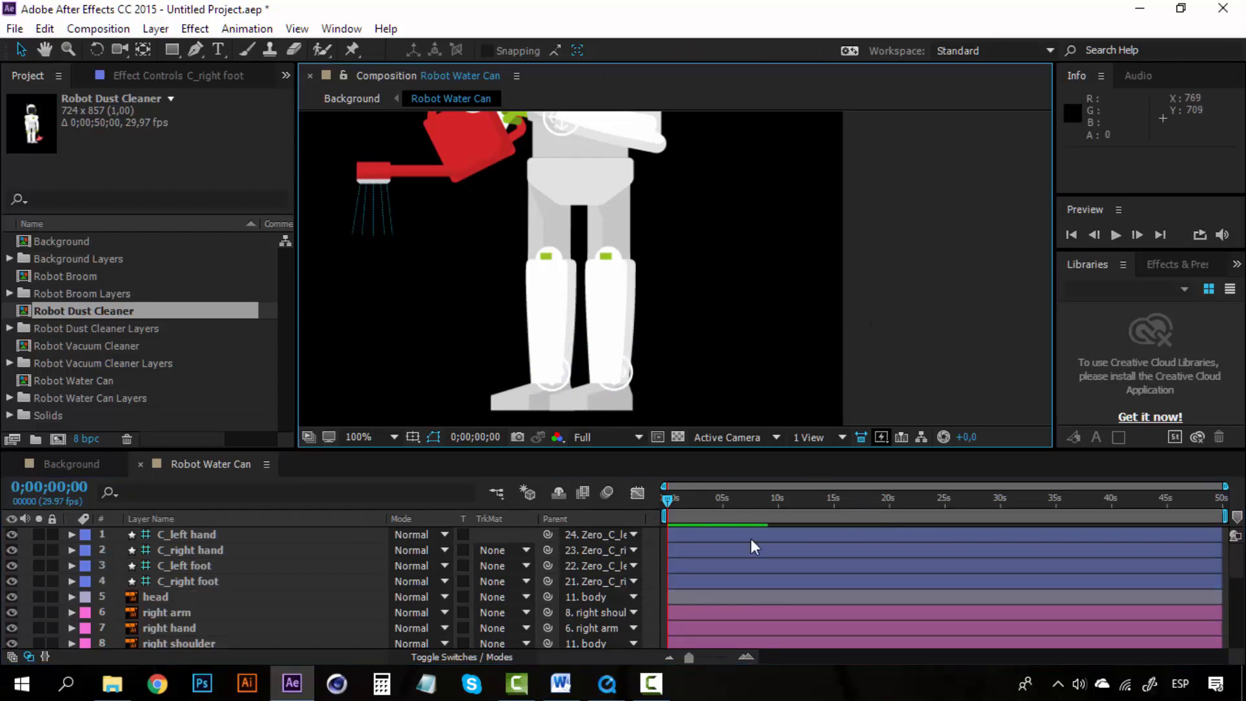
Enlarge the timeline's time scale to show frames up to 0;00;01;16 and place the current time at 0;00;00;00.
left_click(750, 652)
left_click(750, 652)
left_click(749, 651)
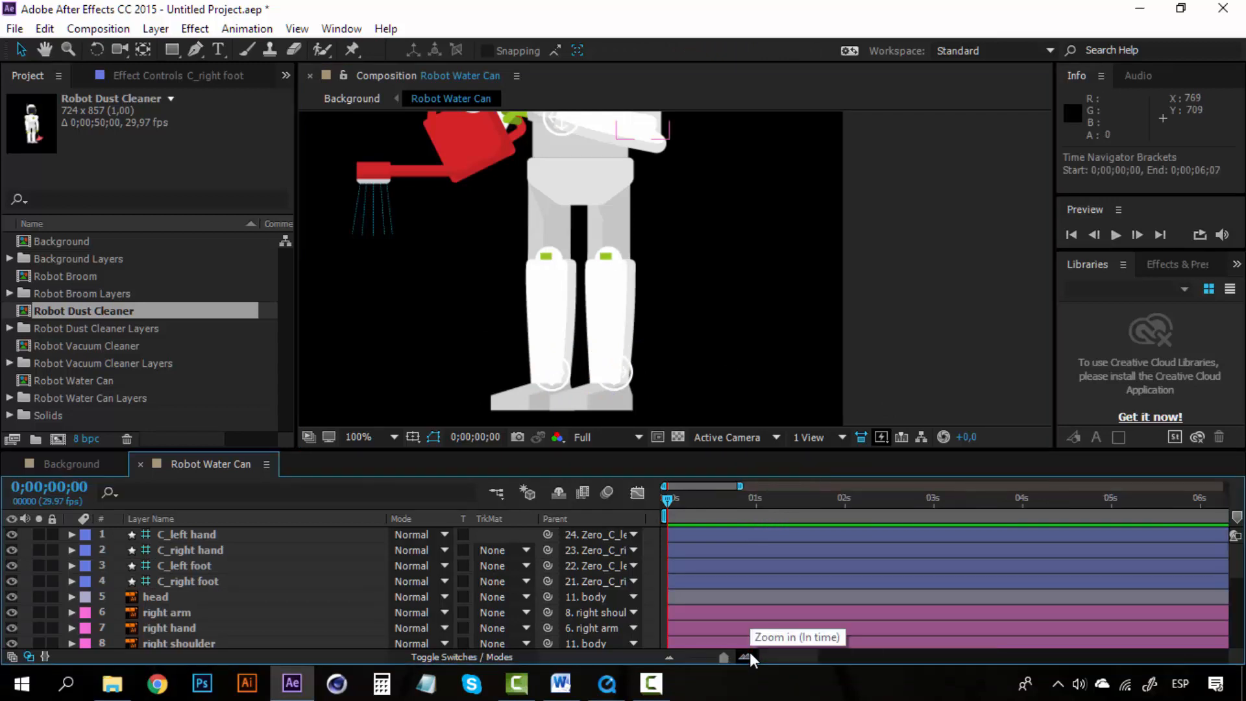
left_click(750, 652)
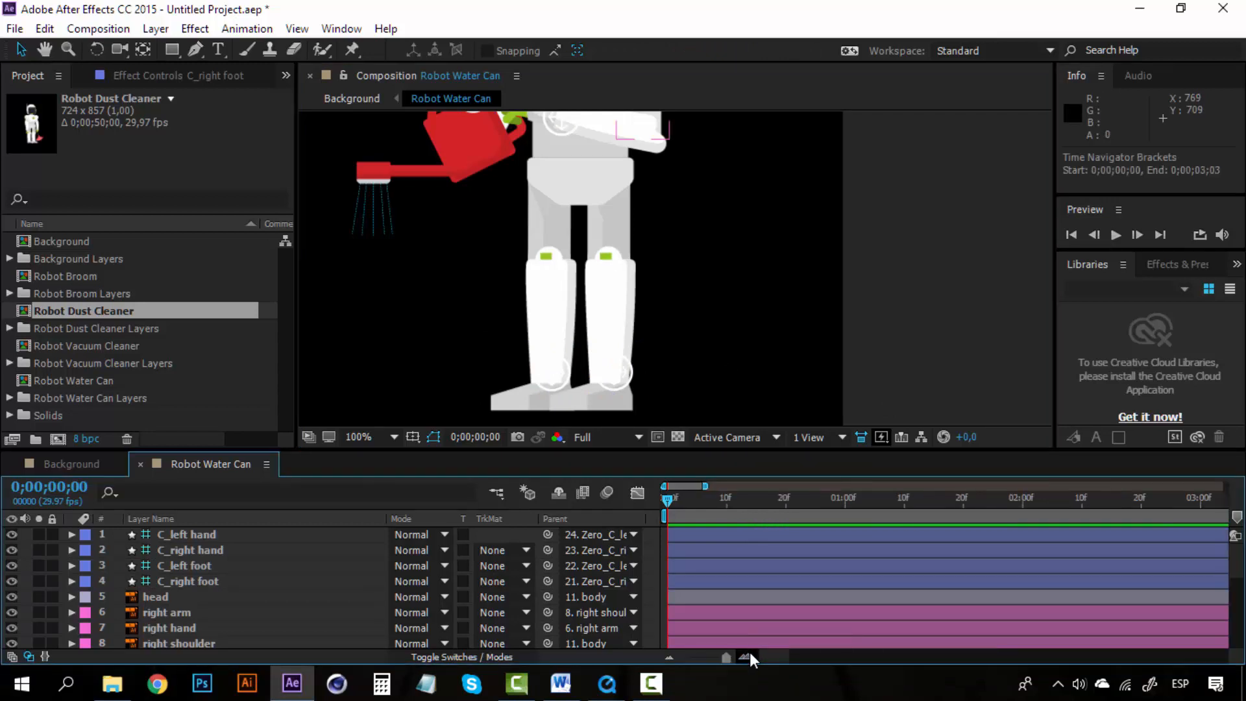
left_click(750, 651)
left_click(727, 503)
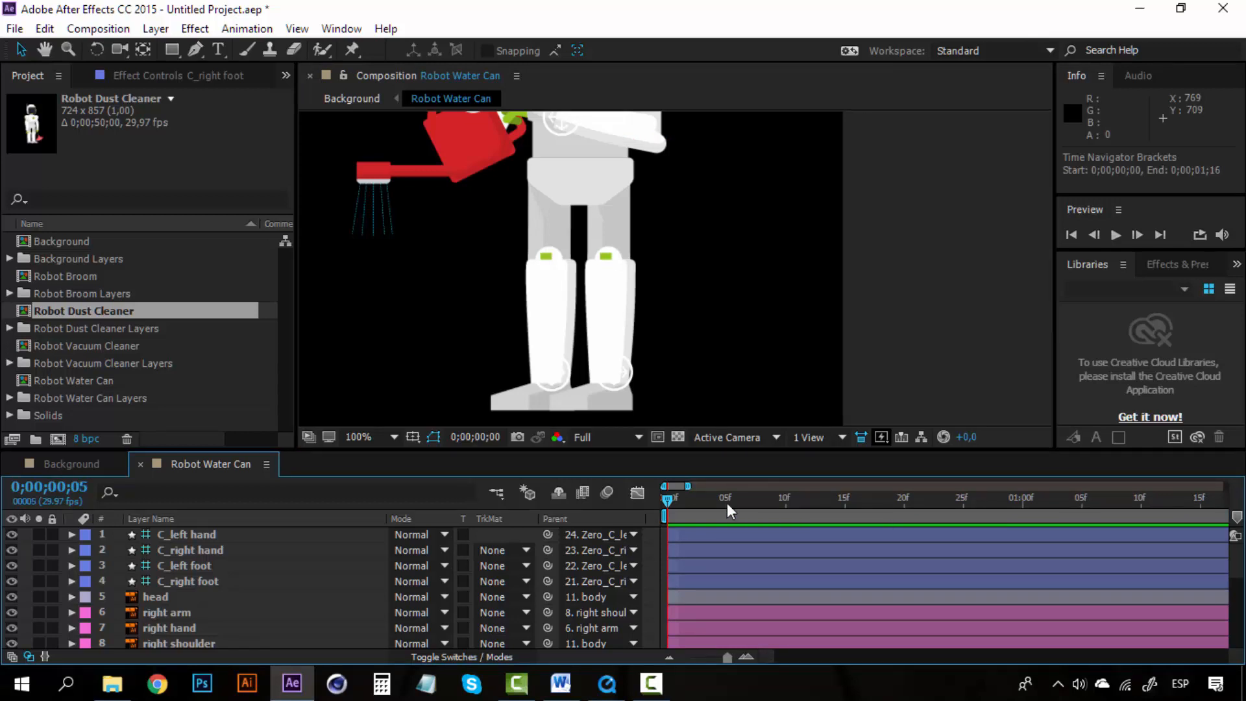
left_click_drag(727, 504, 649, 508)
mouse_move(667, 500)
left_mouse_down()
mouse_move(702, 500)
mouse_move(691, 500)
left_mouse_up()
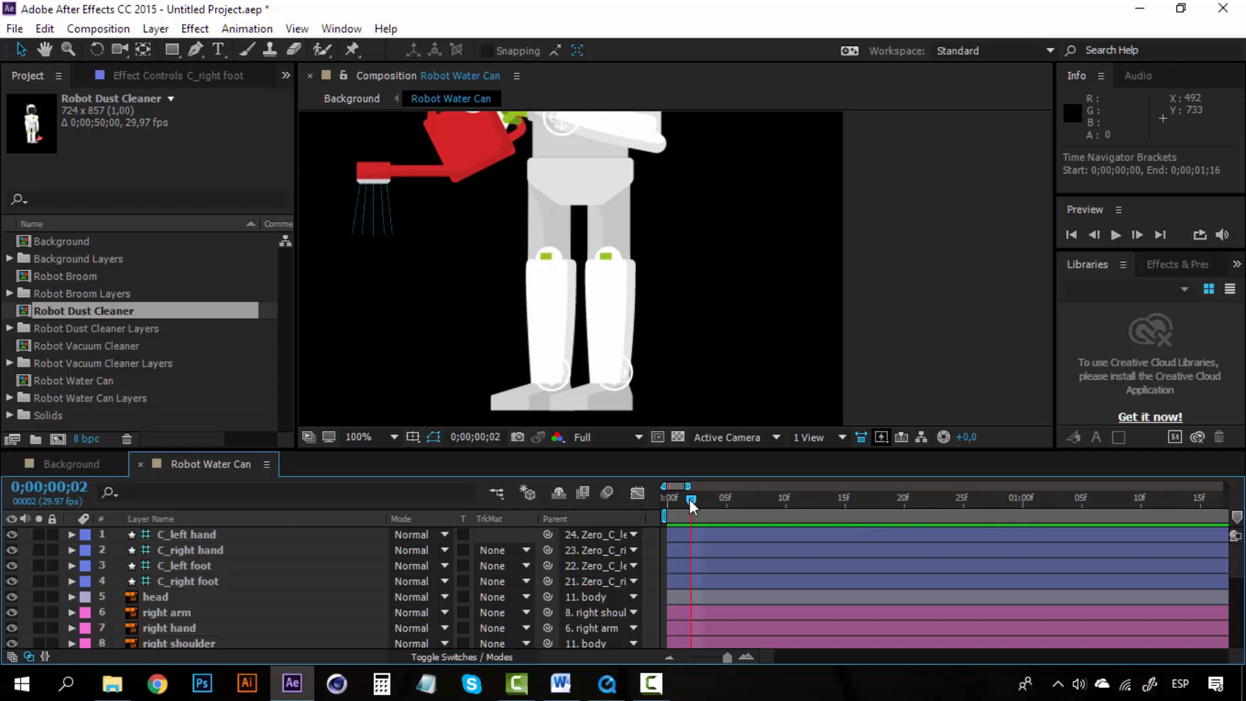
left_click_drag(690, 500, 644, 510)
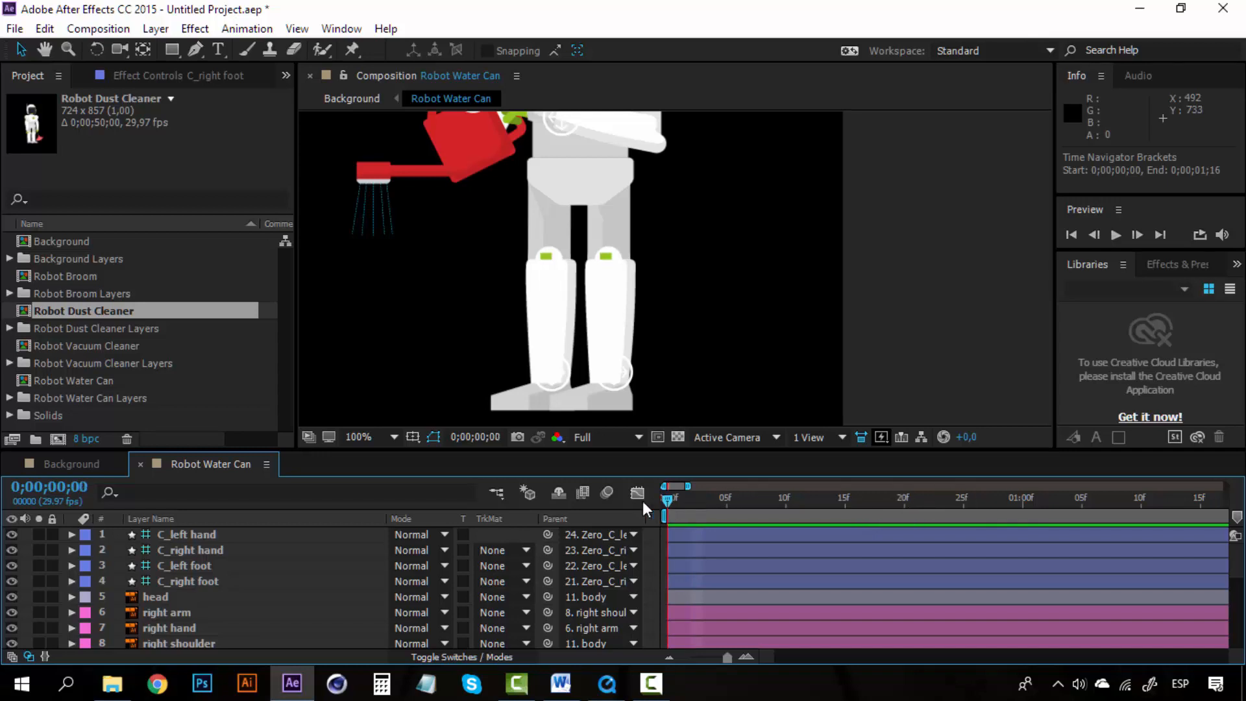
Reveal the Position property of the C_left foot and C_right foot layers.
left_click(218, 570)
left_click(208, 579, "ctrl")
key("p")
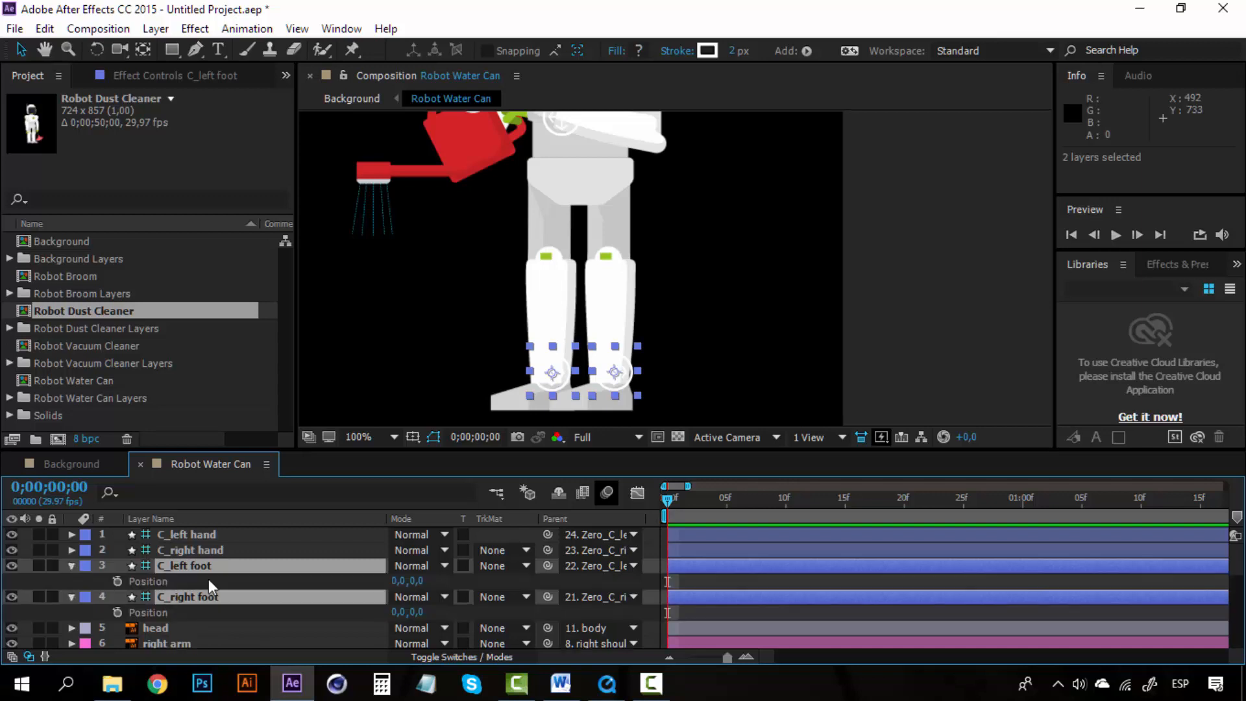
Enable Position keyframing on the C_right foot layer at 0;00;00;00.
left_click(206, 552)
left_click(205, 564)
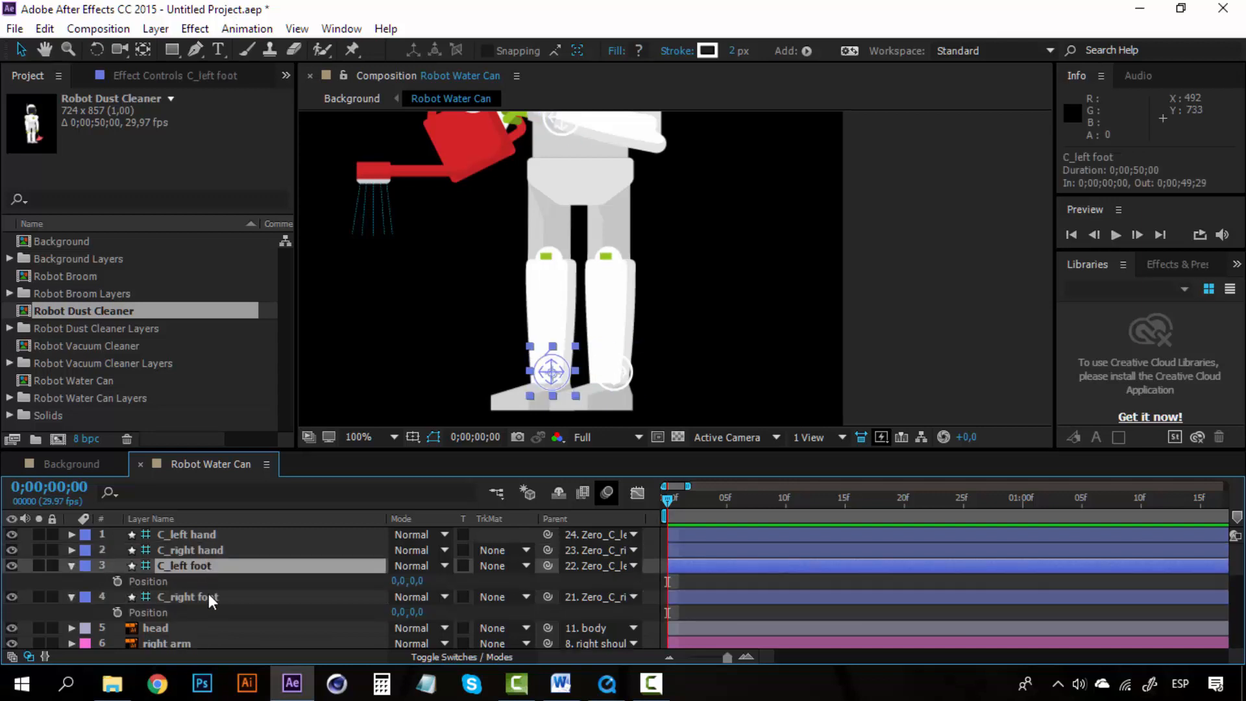
left_click(208, 597)
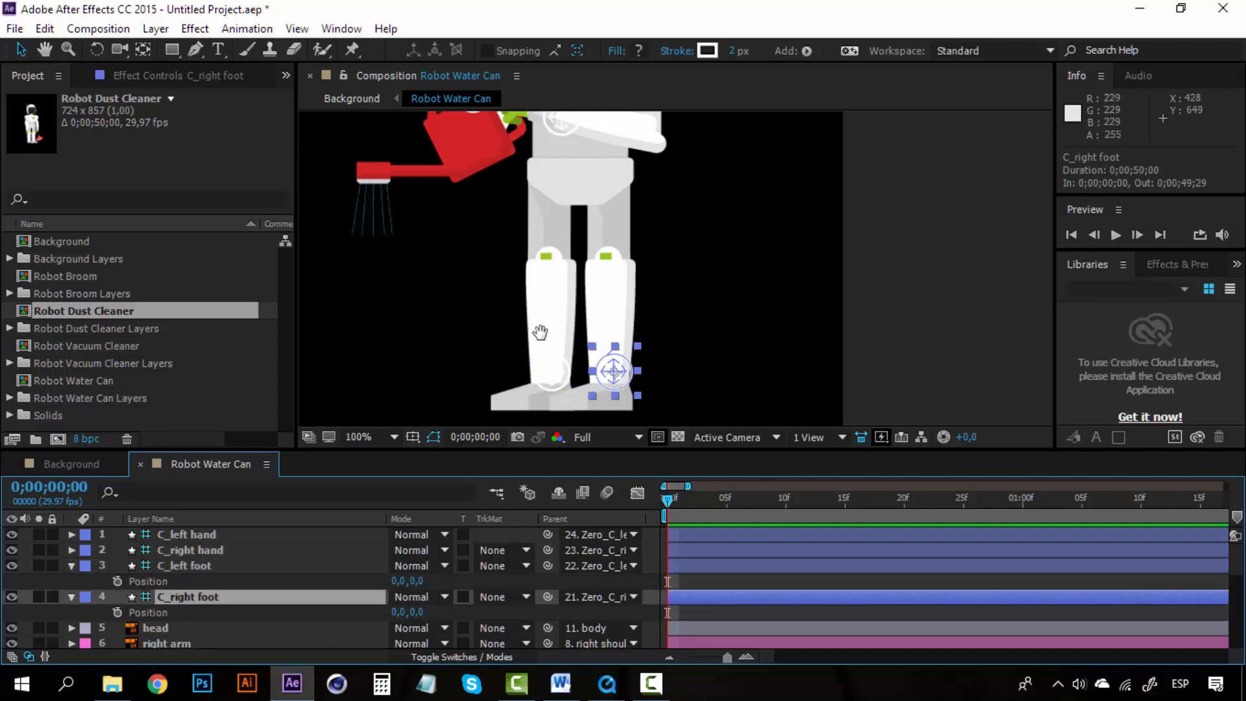
scroll(542, 286, "down", 3)
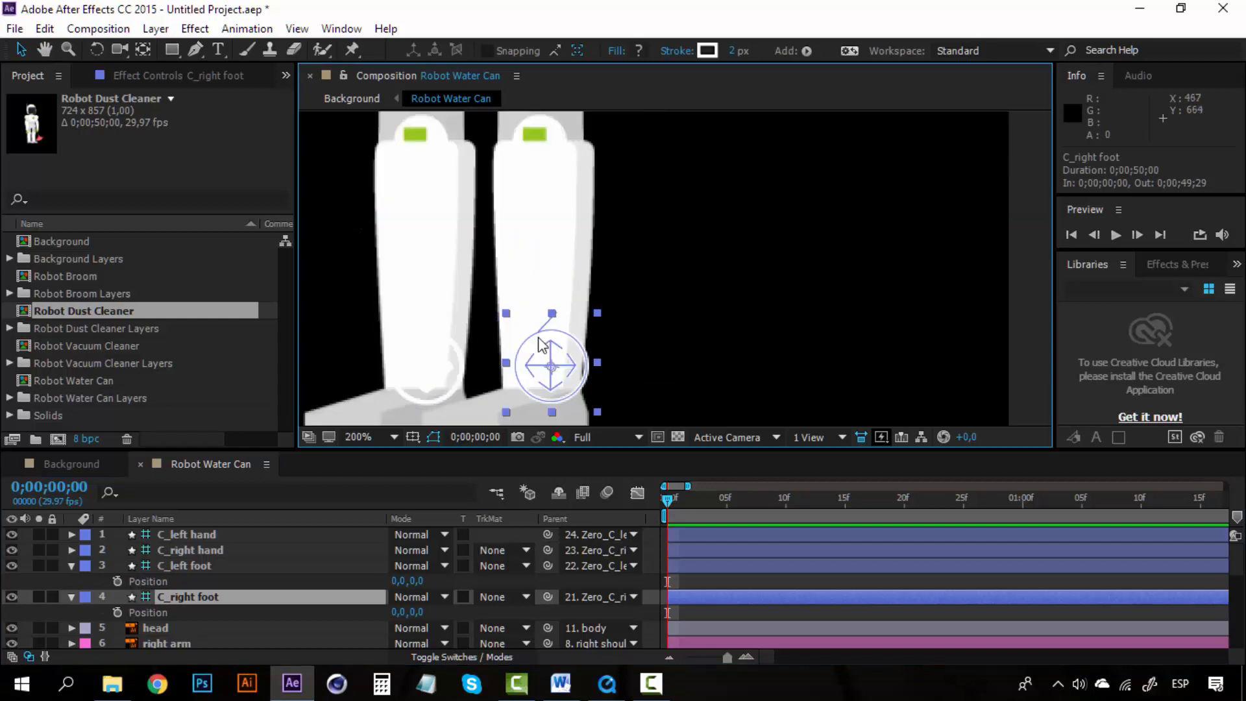
left_click(201, 595)
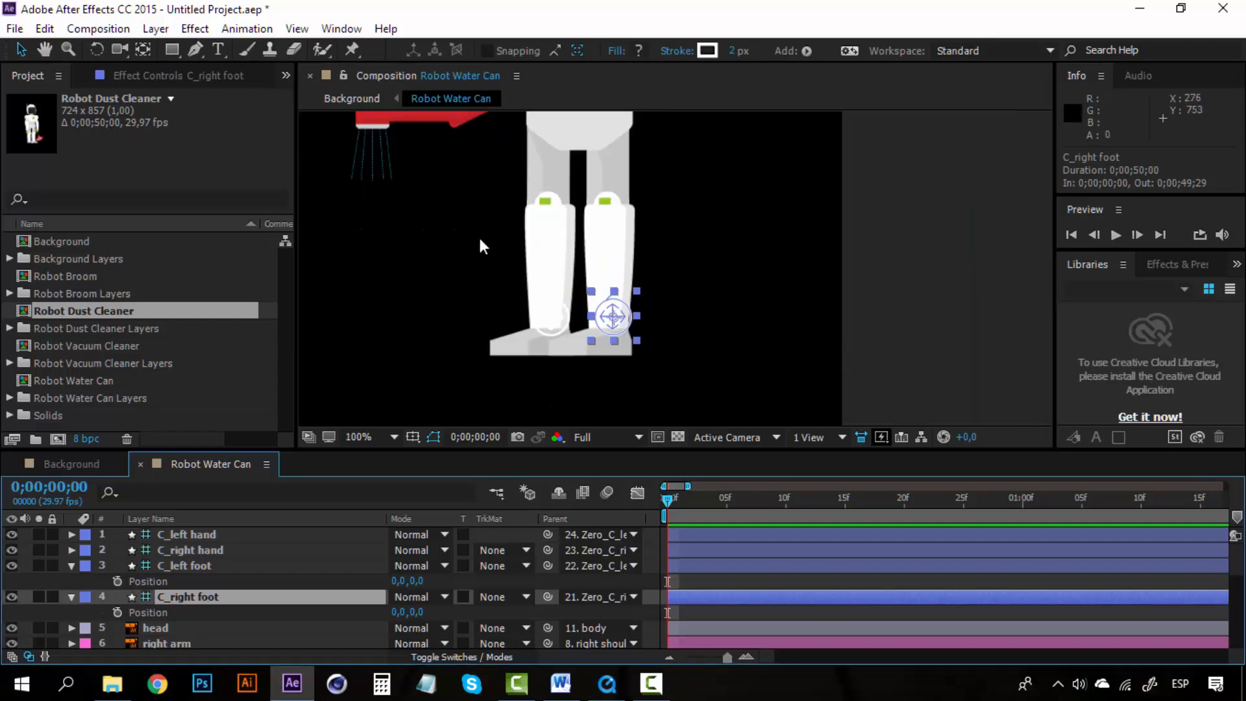
left_click(196, 566)
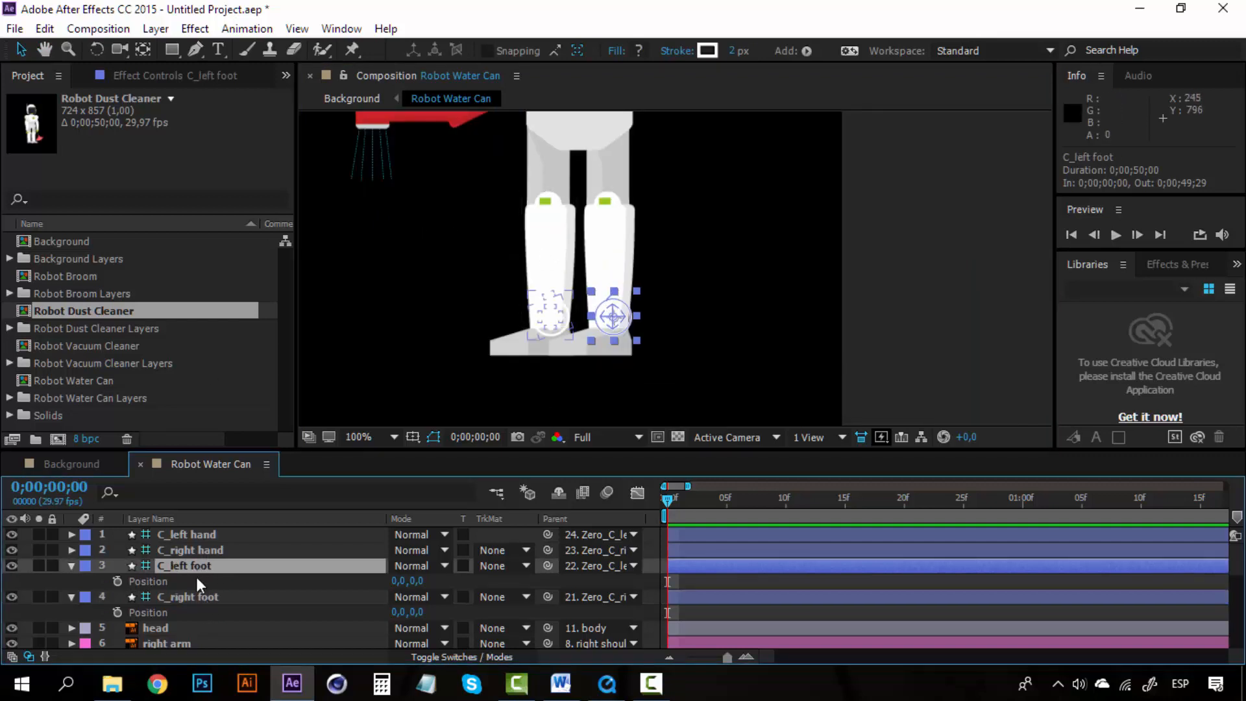
left_click(197, 600)
scroll(567, 304, "up", 2)
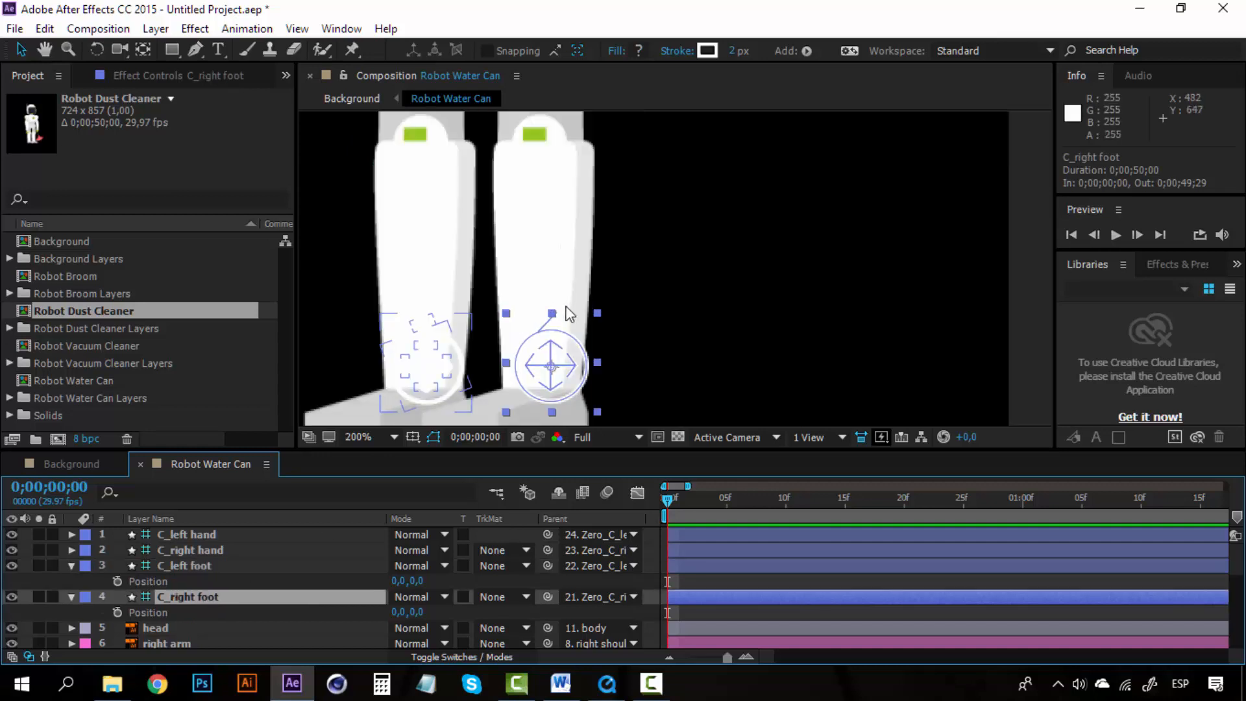
left_click_drag(568, 263, 607, 208)
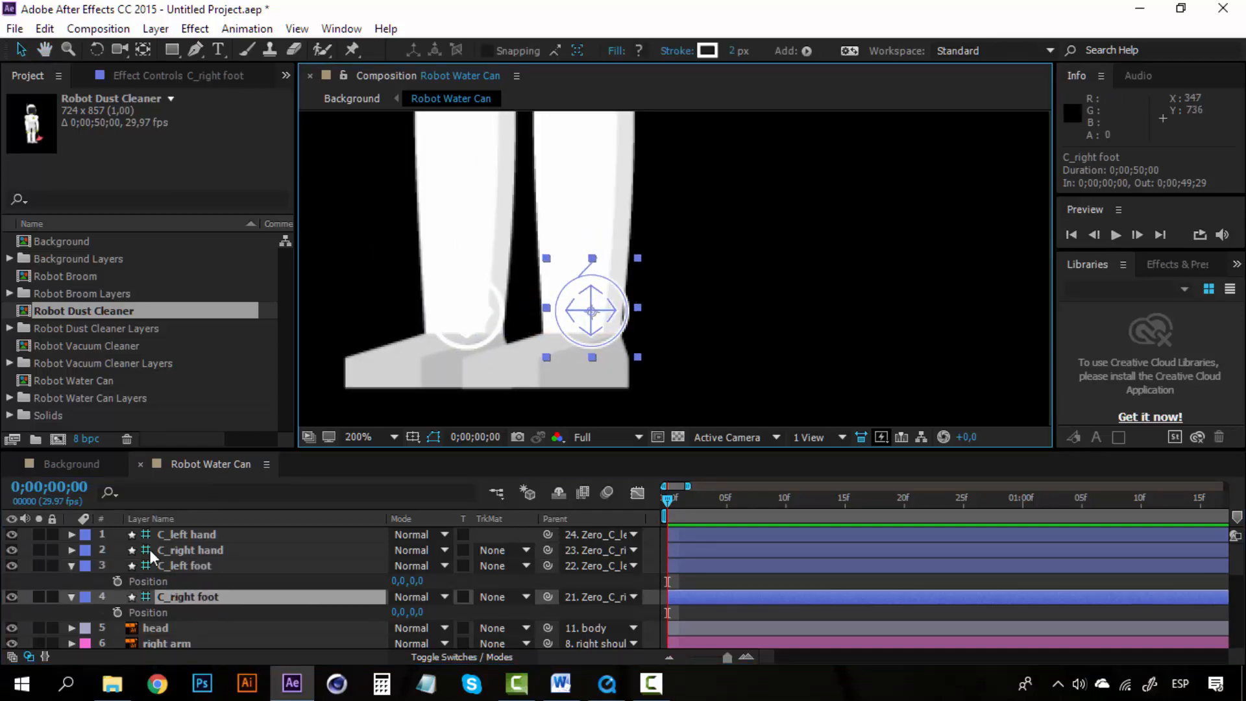
left_click(118, 612)
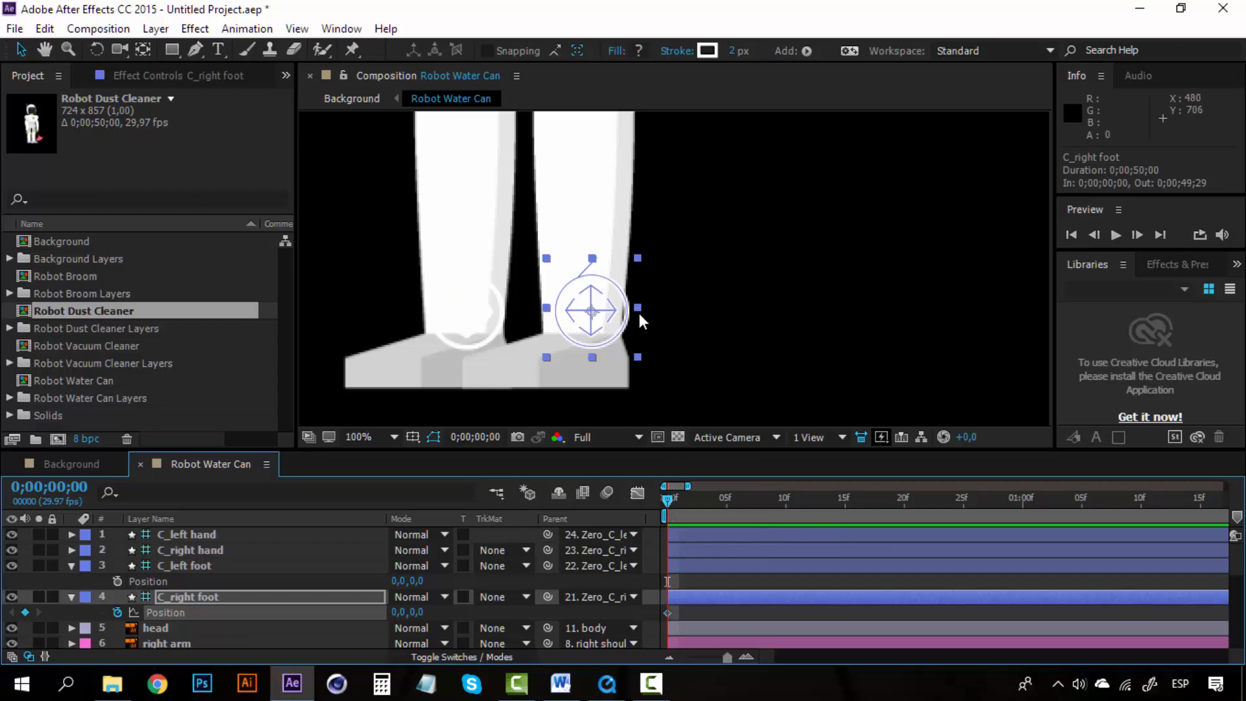
Move the C_right foot controller back behind the robot to Position 66,0 at 0;00;00;00.
scroll(639, 313, "down", 2)
scroll(638, 313, "up", 2)
scroll(587, 264, "down", 2)
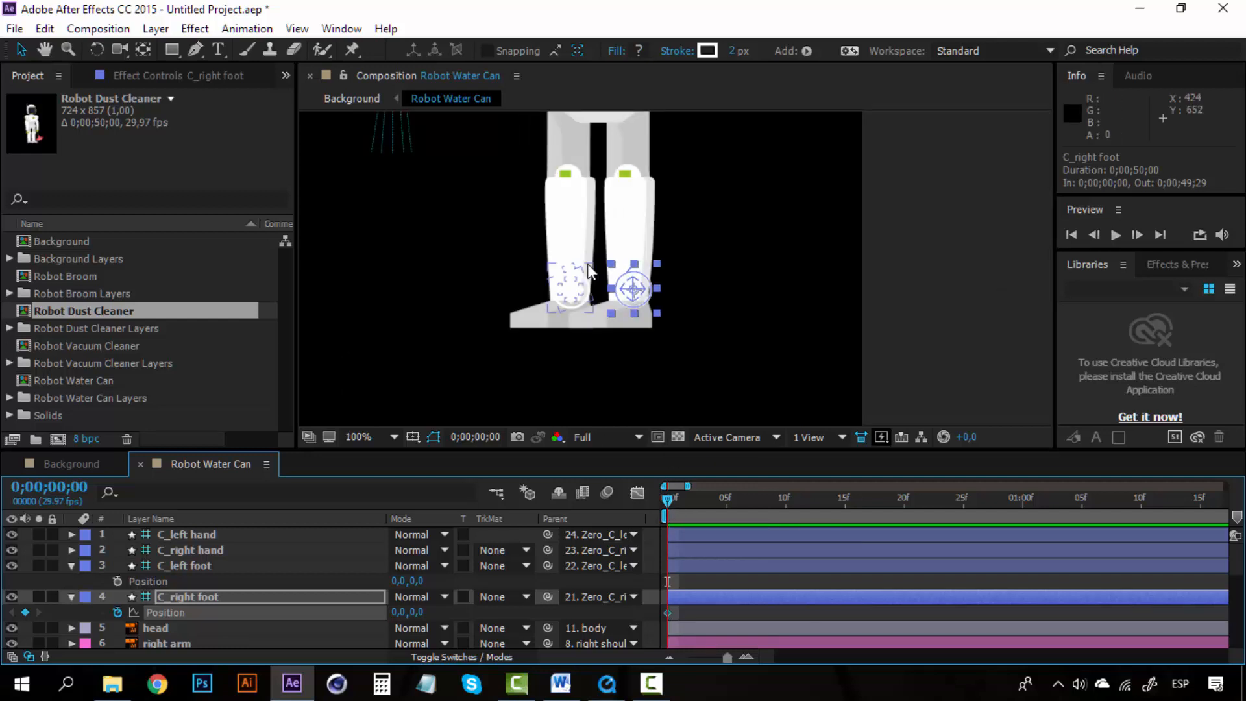
left_click_drag(562, 289, 557, 312)
key("v")
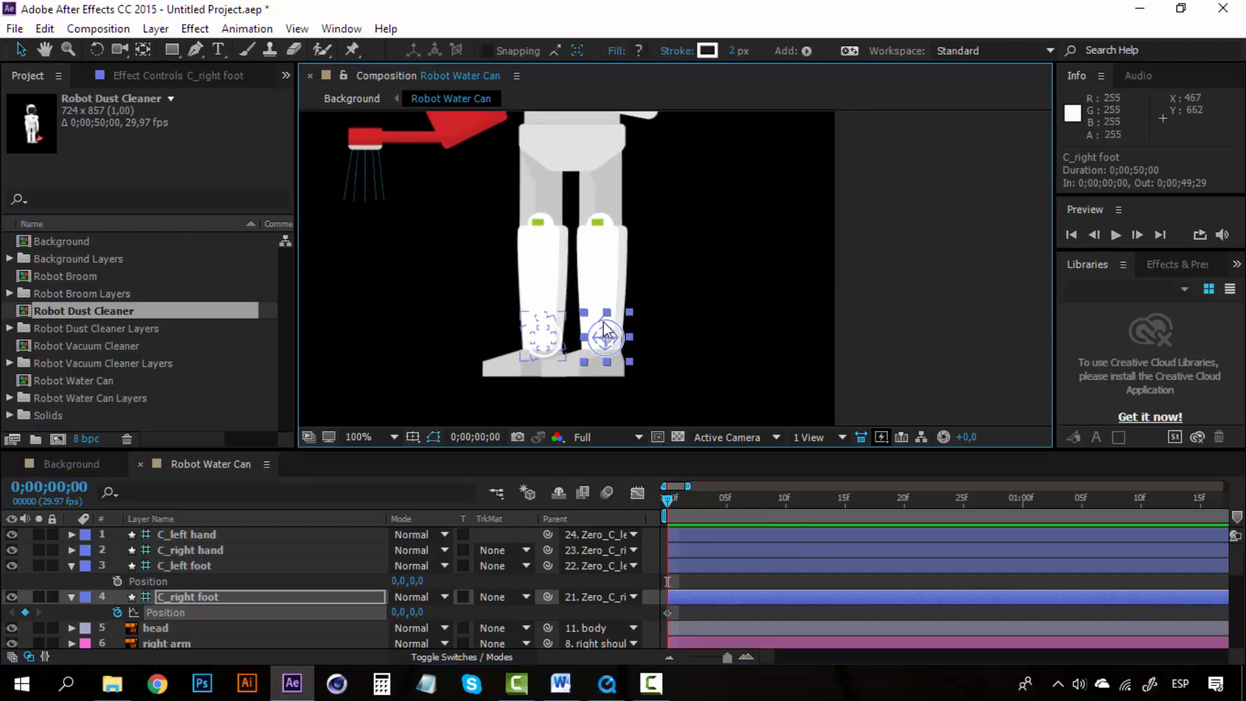
left_click_drag(617, 330, 678, 321)
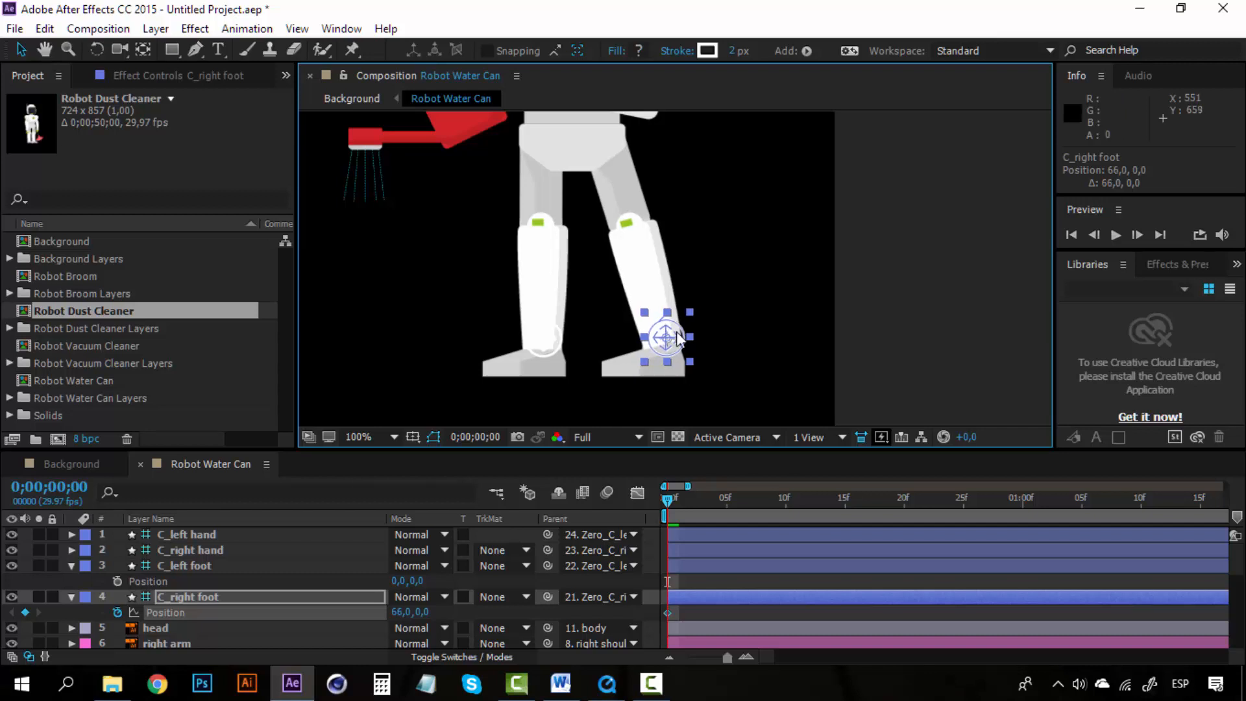
At 0;00;00;05, raise the C_right foot controller forward to Position -56,-42 to keyframe the lifted foot.
left_click(727, 501)
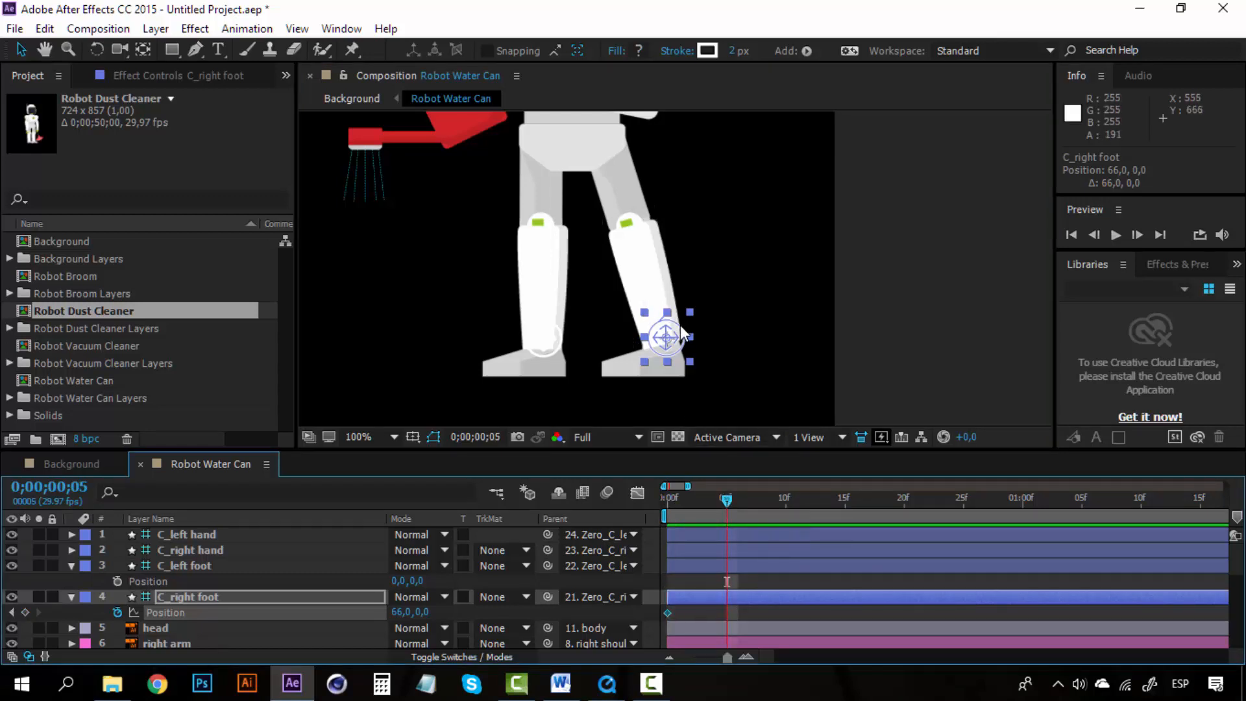
left_click_drag(680, 325, 570, 301)
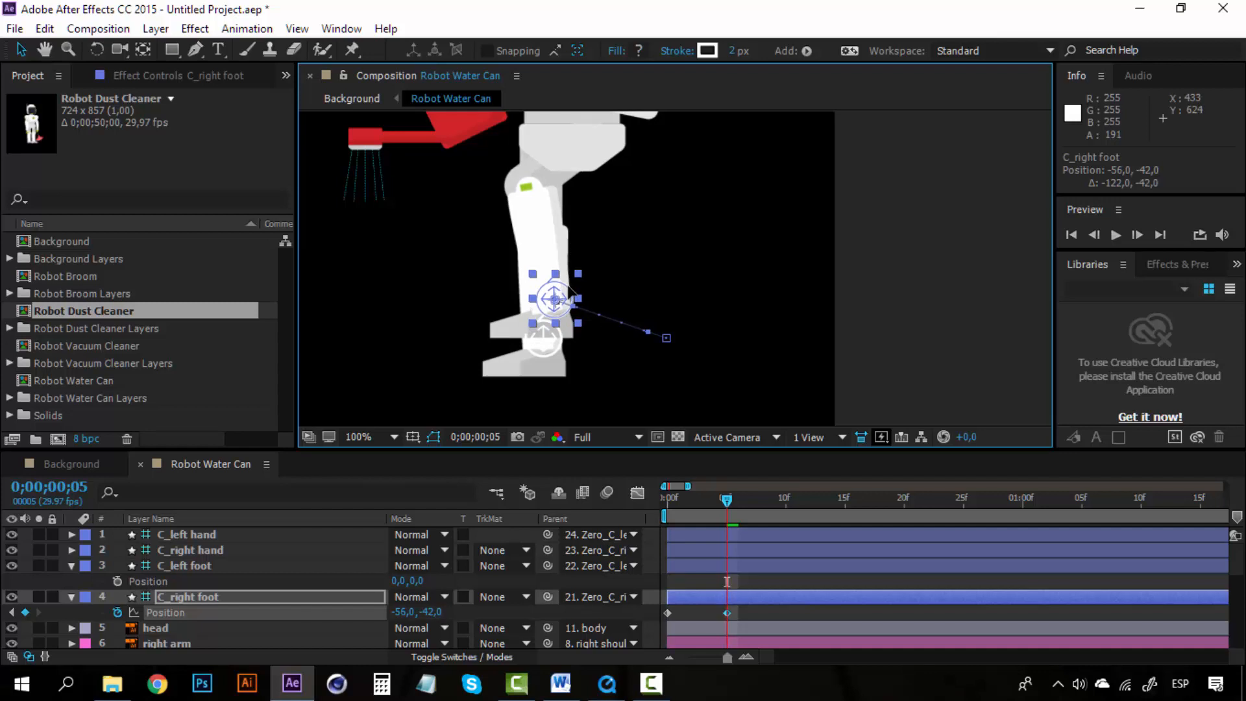
Adjust the C_right foot controller to Position -55,-41 at 0;00;00;05, and plant it at -75,0 at 0;00;00;10.
left_click_drag(570, 300, 571, 301)
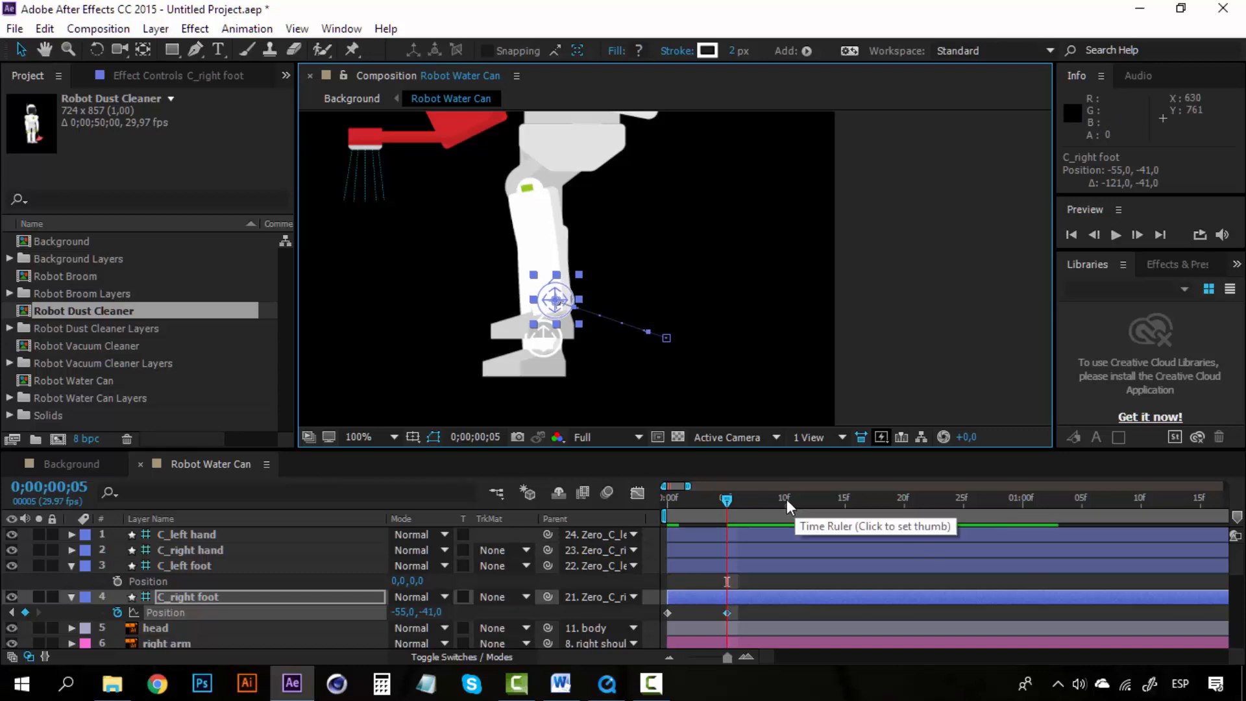
left_click(785, 500)
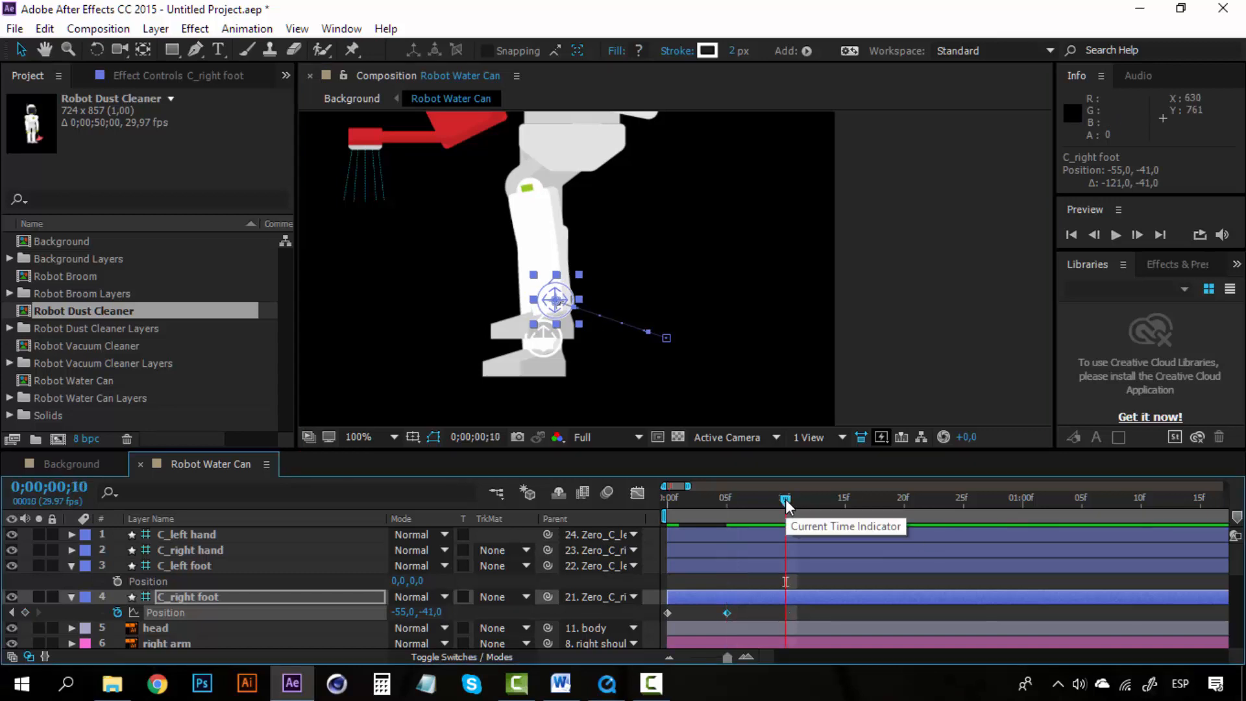
left_click_drag(566, 293, 549, 328)
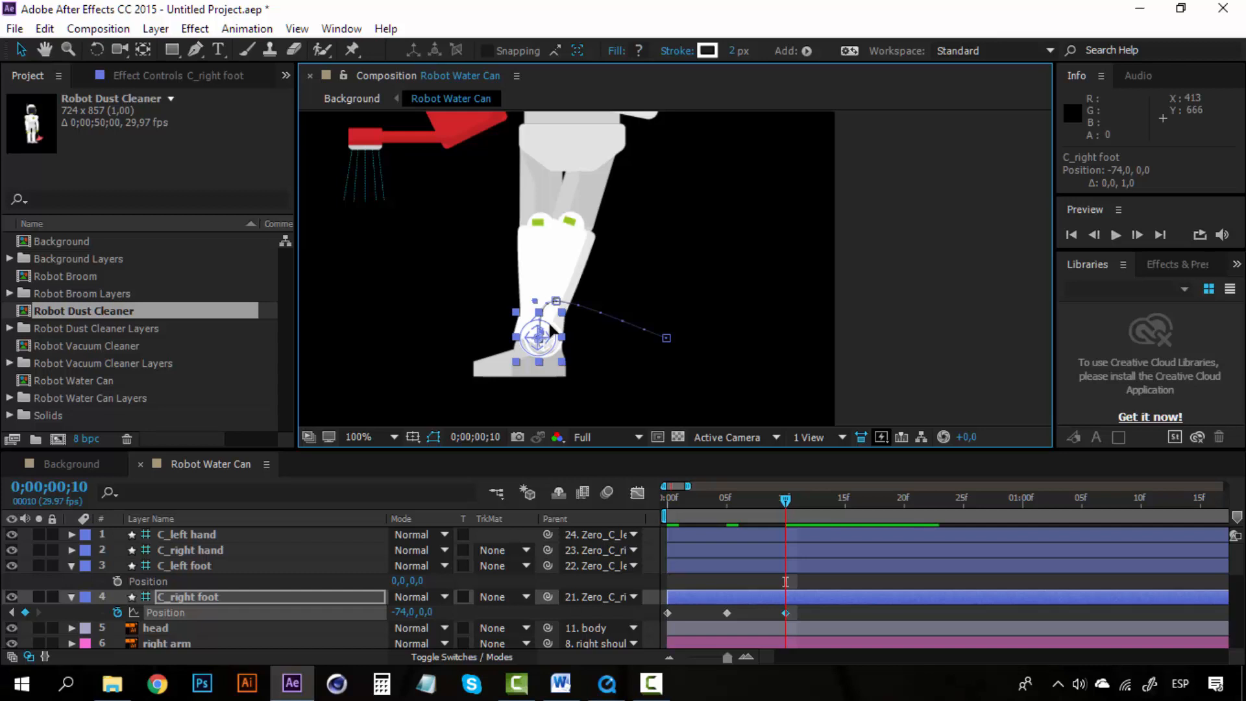
left_click_drag(549, 327, 549, 328)
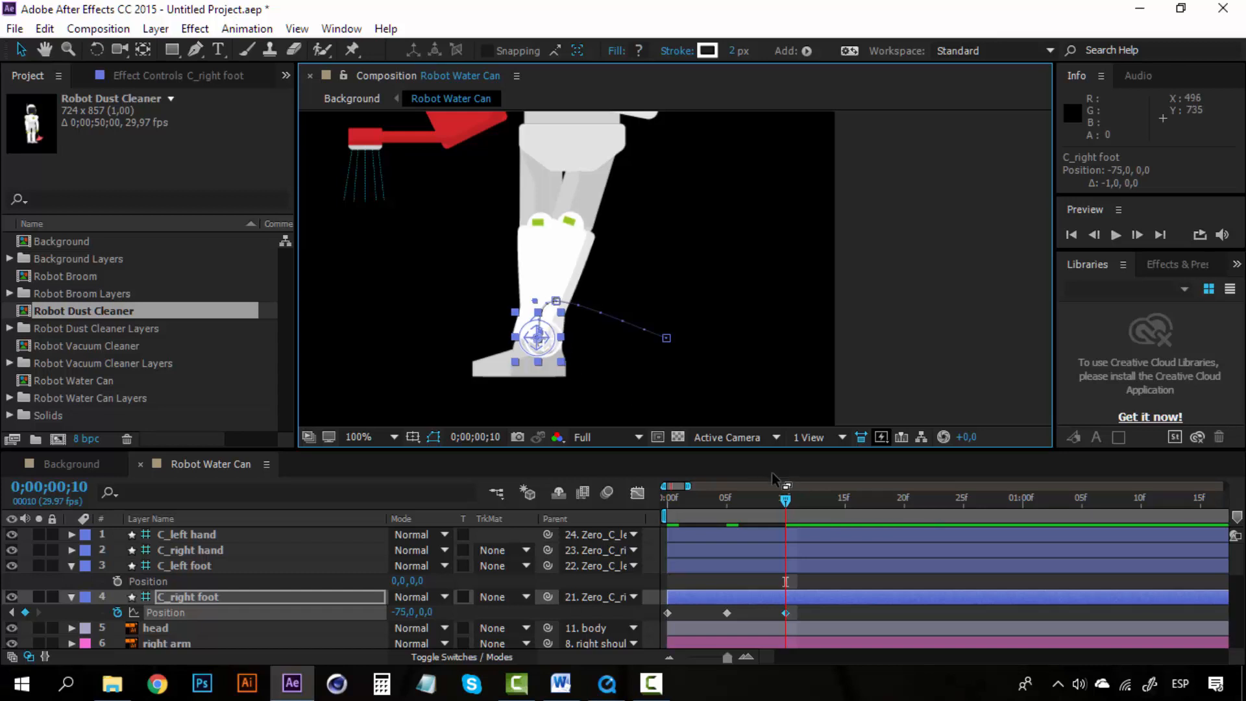
At 0;00;00;15, slide the C_right foot controller horizontally back to Position 0,0 to keyframe the standing pose.
left_click_drag(788, 496, 847, 500)
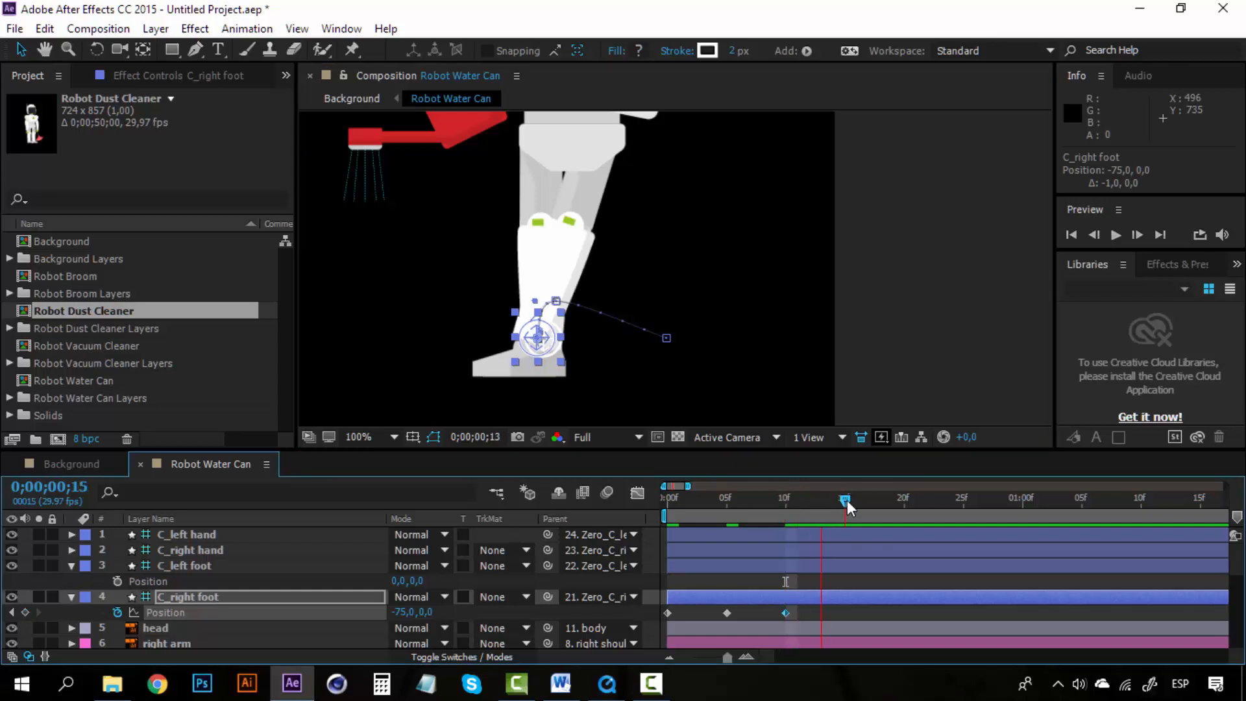
key("Right")
key("Right")
key("Right")
key("Right")
key("Right")
key("Right")
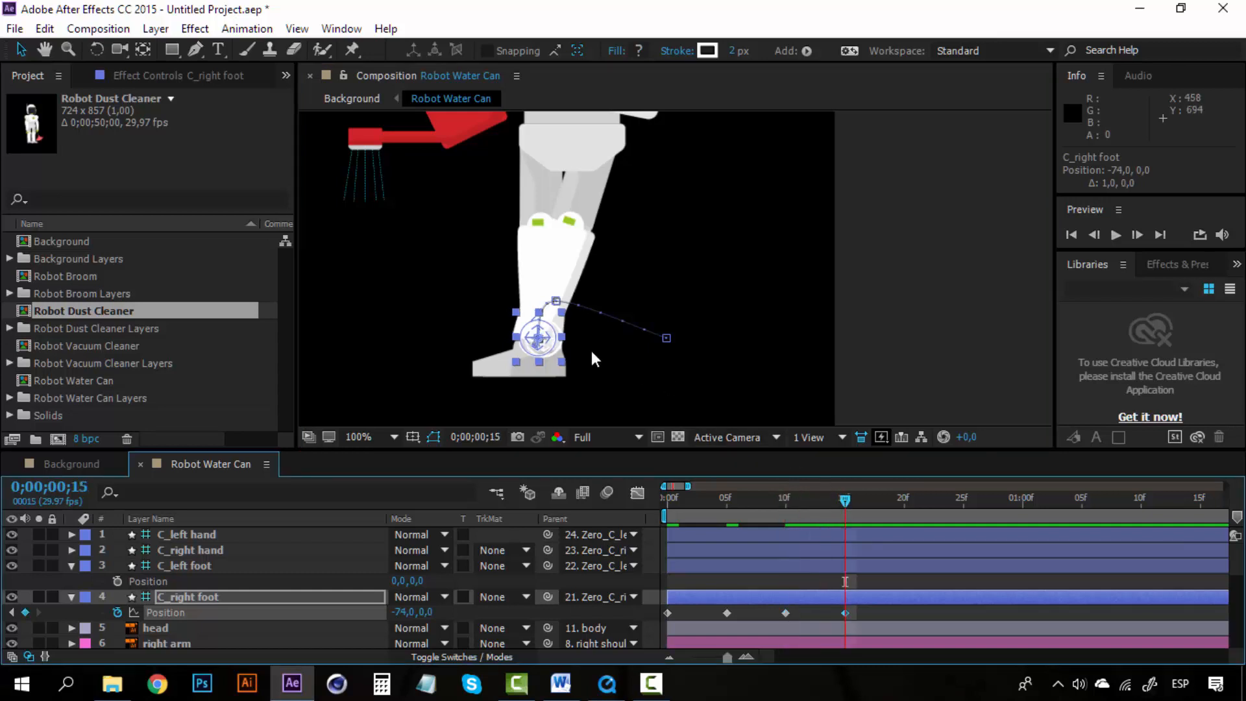
key("Right")
key("Right")
key("Right")
key("Right")
key("Right")
key("Right")
key("Right")
key("Right")
key("Right")
key("Right")
key("Right")
key("Right")
key("Right")
key("Right")
key("Right")
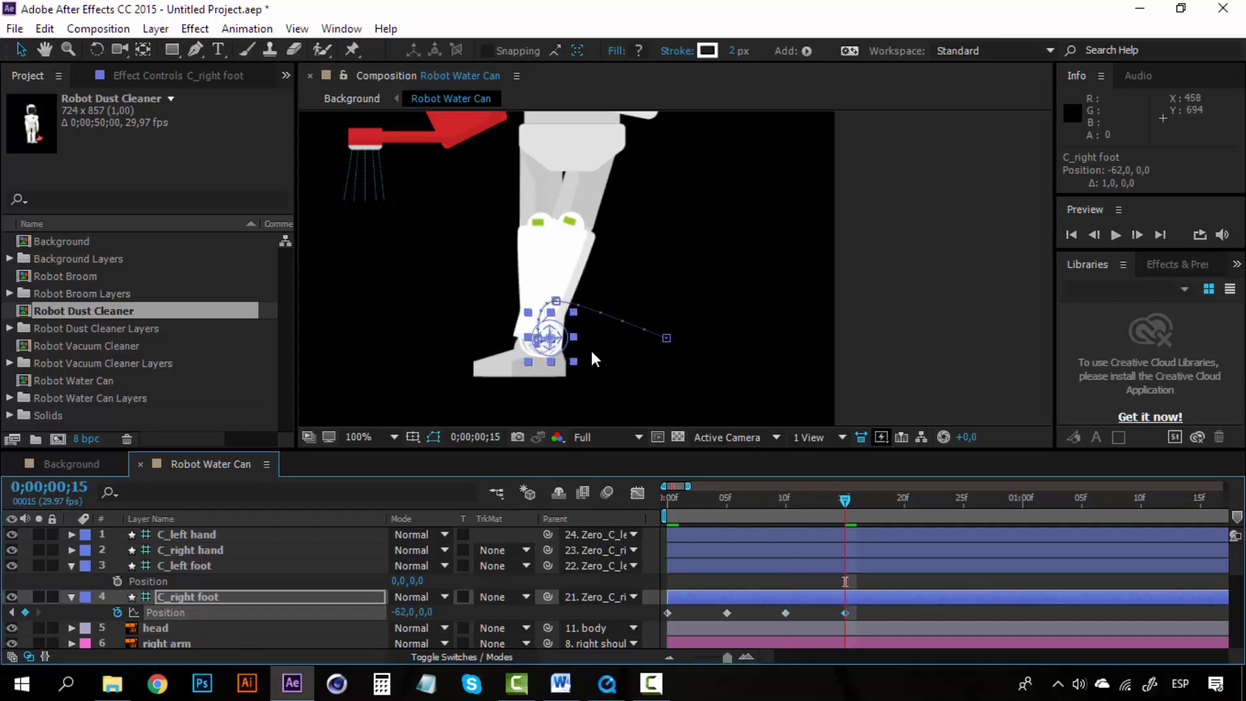
key("Right")
key("Right")
key("Right")
key("Right")
key("Right")
key("Right")
key("Right")
key("Right")
key("Right")
key("Right")
key("Right")
key("Right")
key("Right")
key("Right")
key("Right")
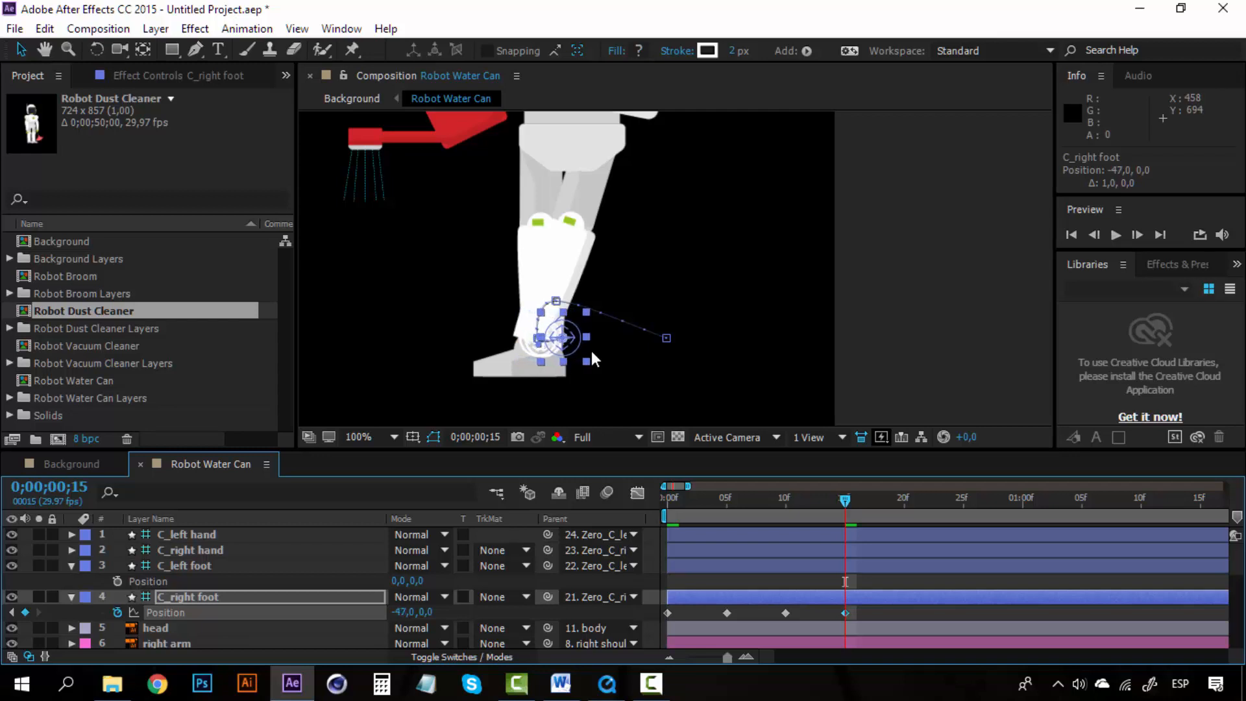
key("Right")
key("Right")
key("Right")
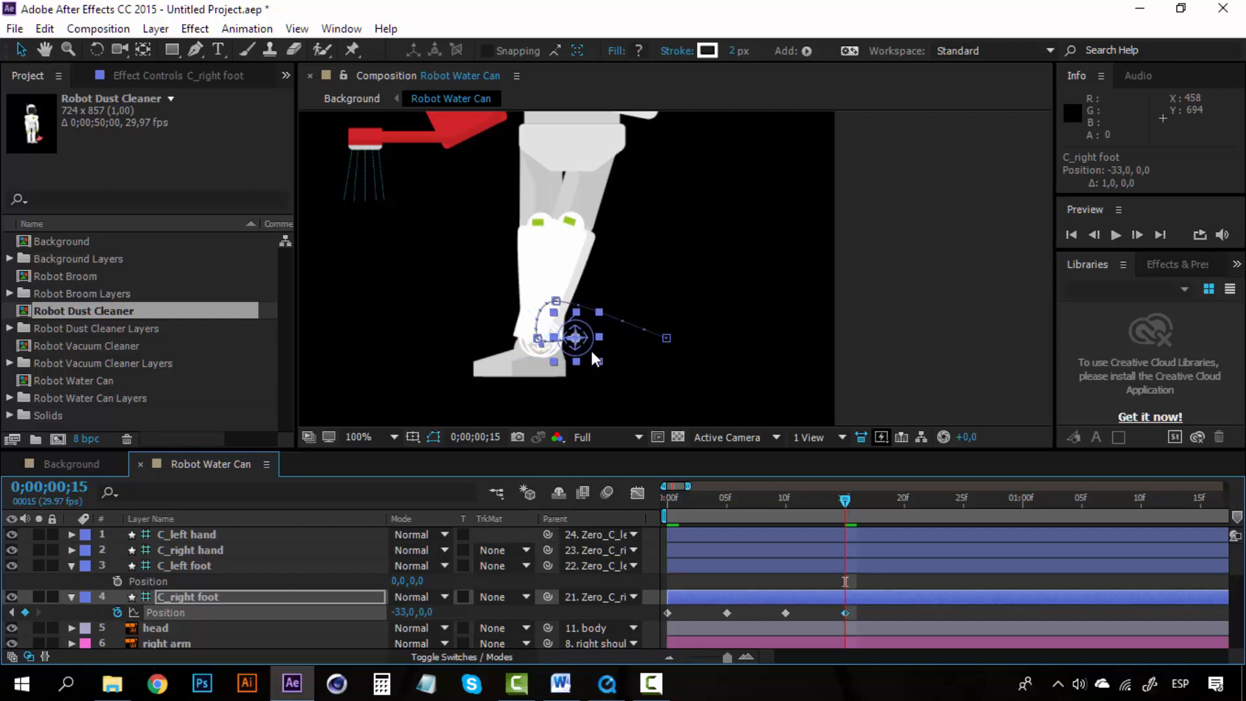
key("Right")
key("Right")
key("Right")
key("Right")
key("Right")
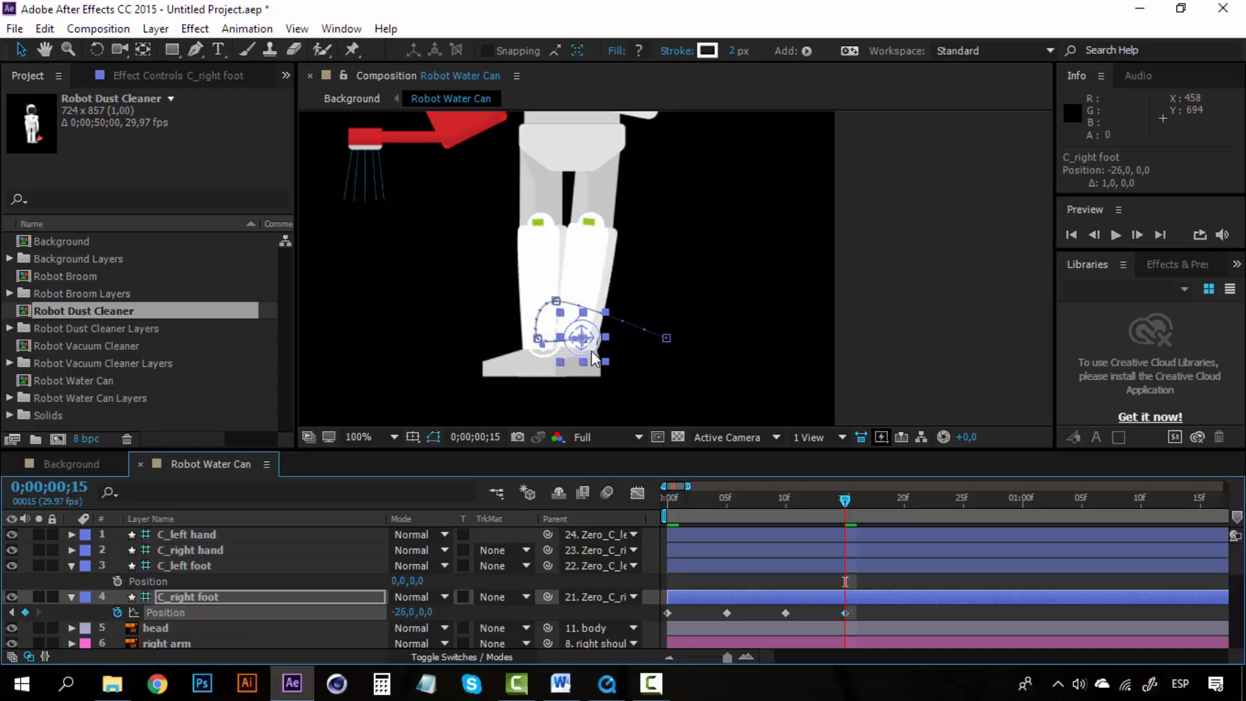
key("Right")
key("Right")
key("Right")
key("Right")
key("Right")
key("Right")
key("Right")
key("Right")
key("Right")
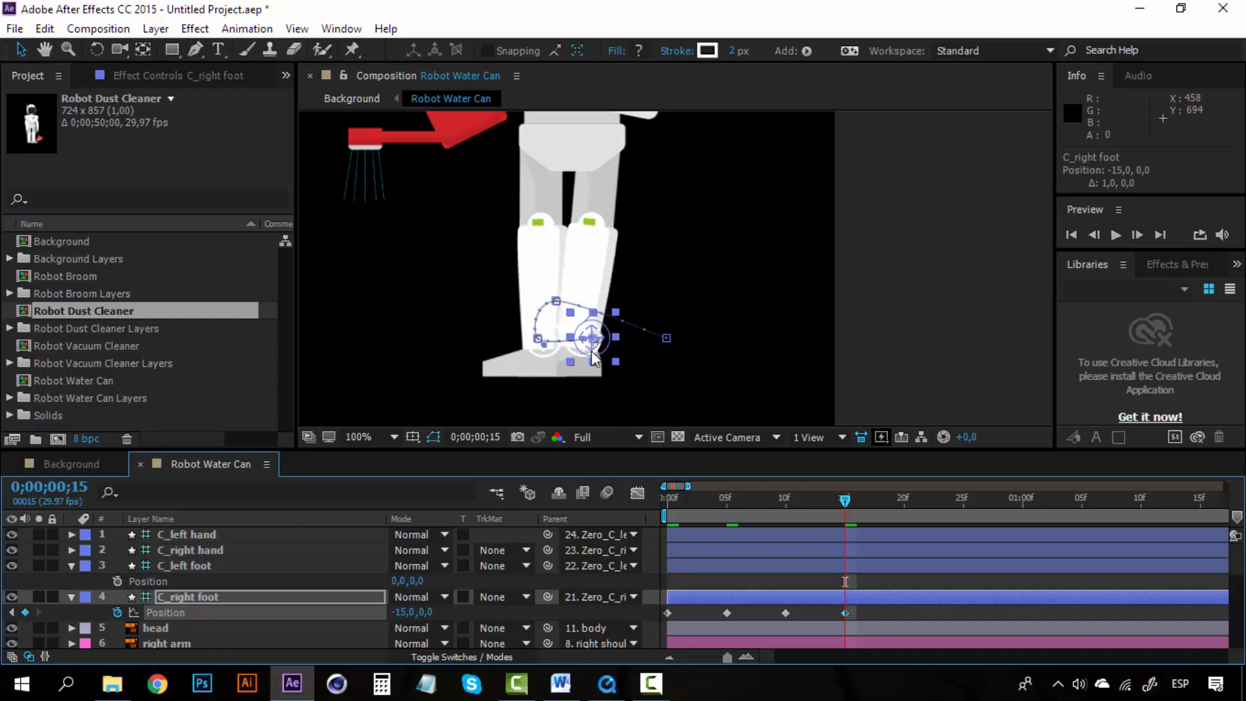
key("Right")
key("Right")
key("Right")
key("Right")
key("Right")
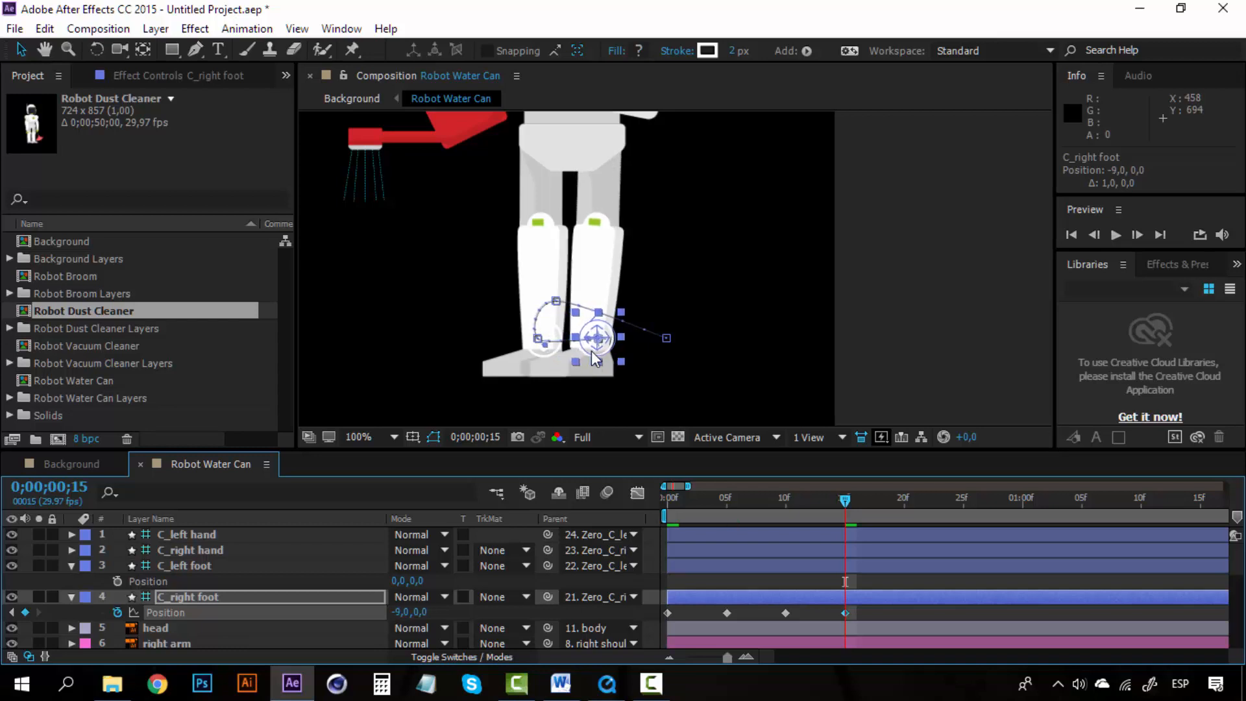
key("Right")
key("Right")
key("Right")
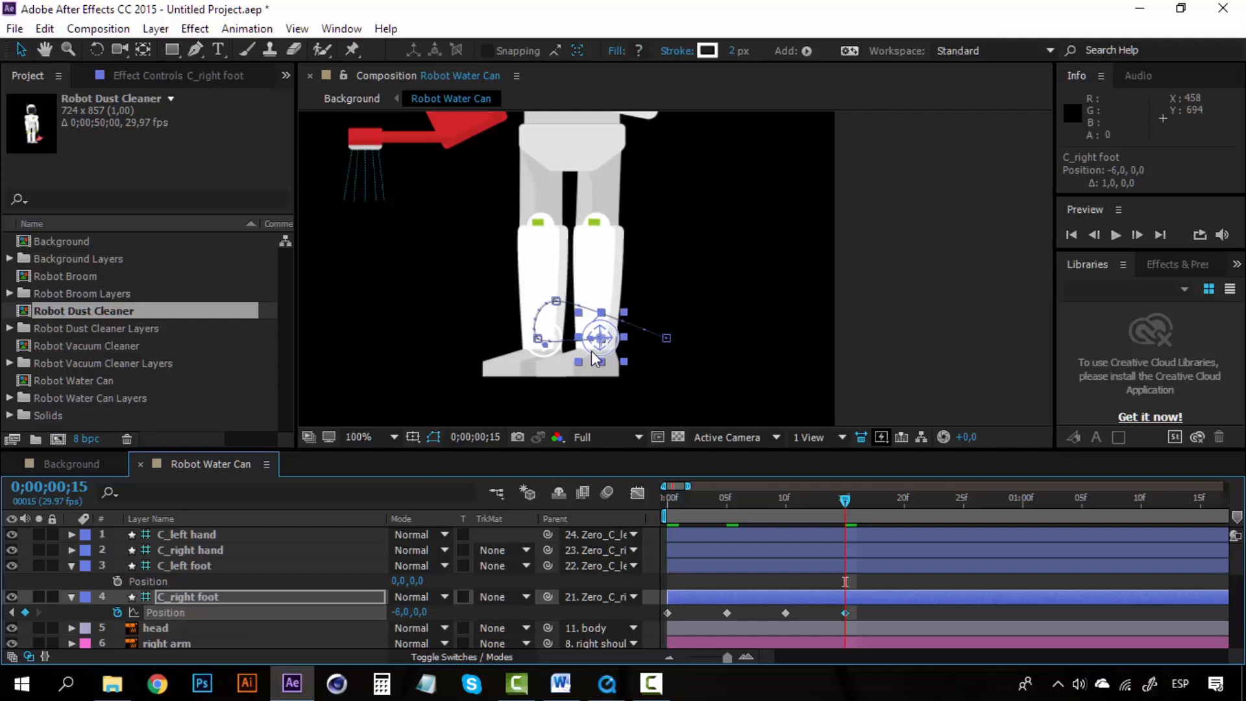
key("Right")
key("Right")
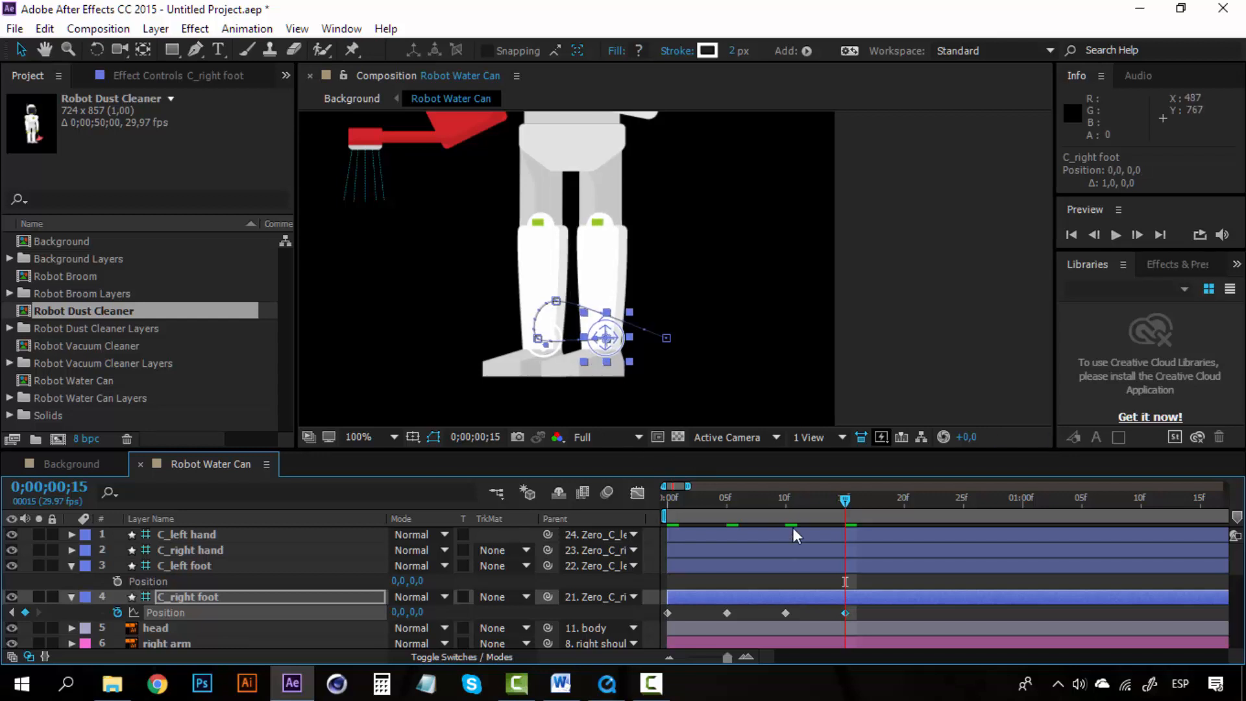
Preview the C_right foot walk animation from 0;00;00;00.
left_click_drag(774, 497, 663, 497)
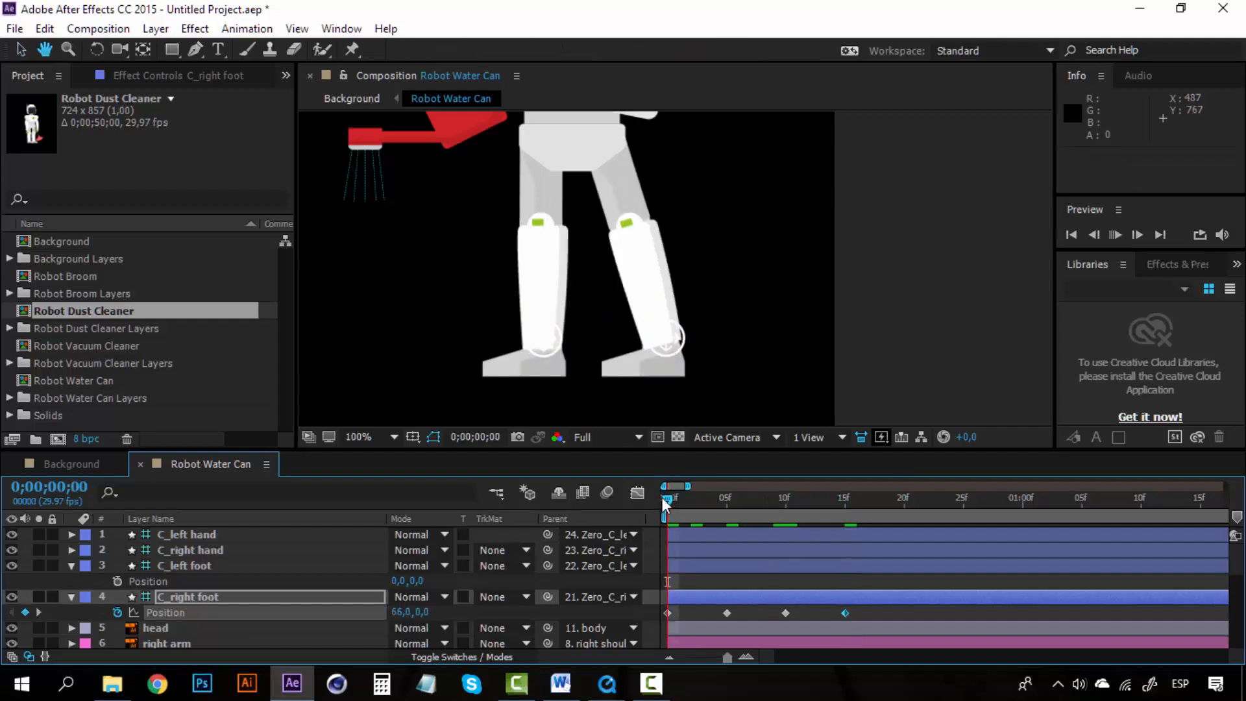
key("space")
left_click(665, 498)
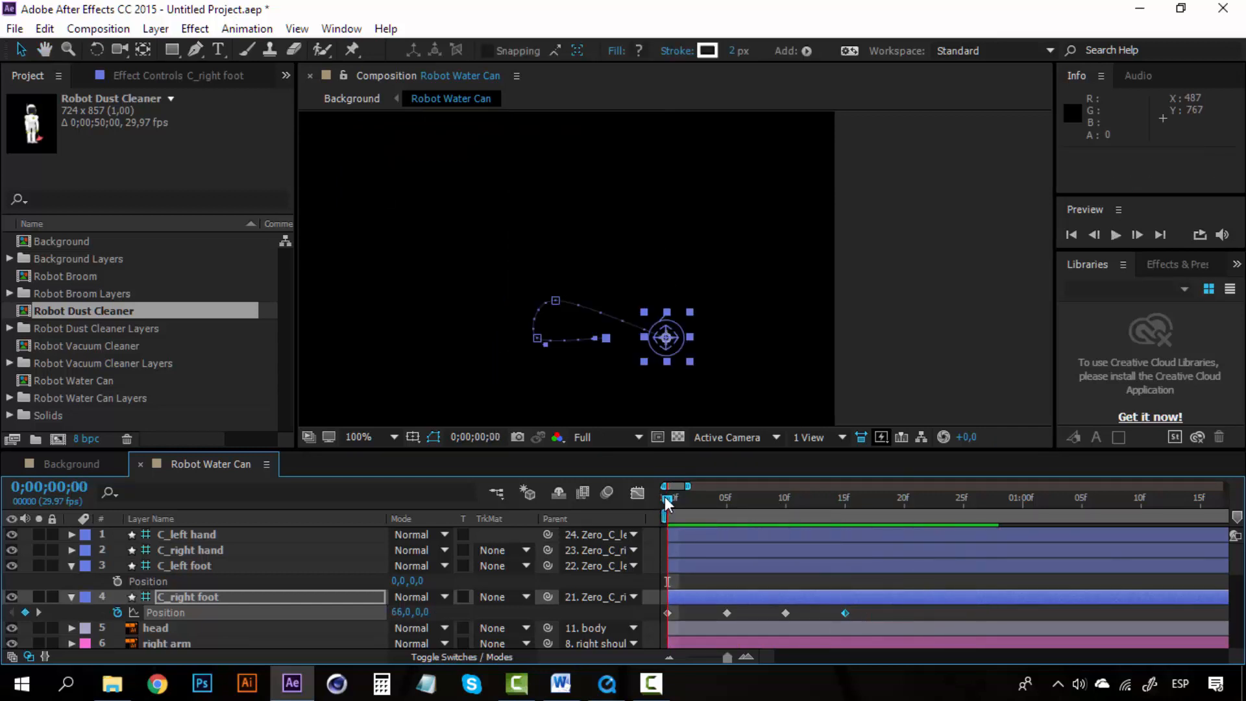
key("space")
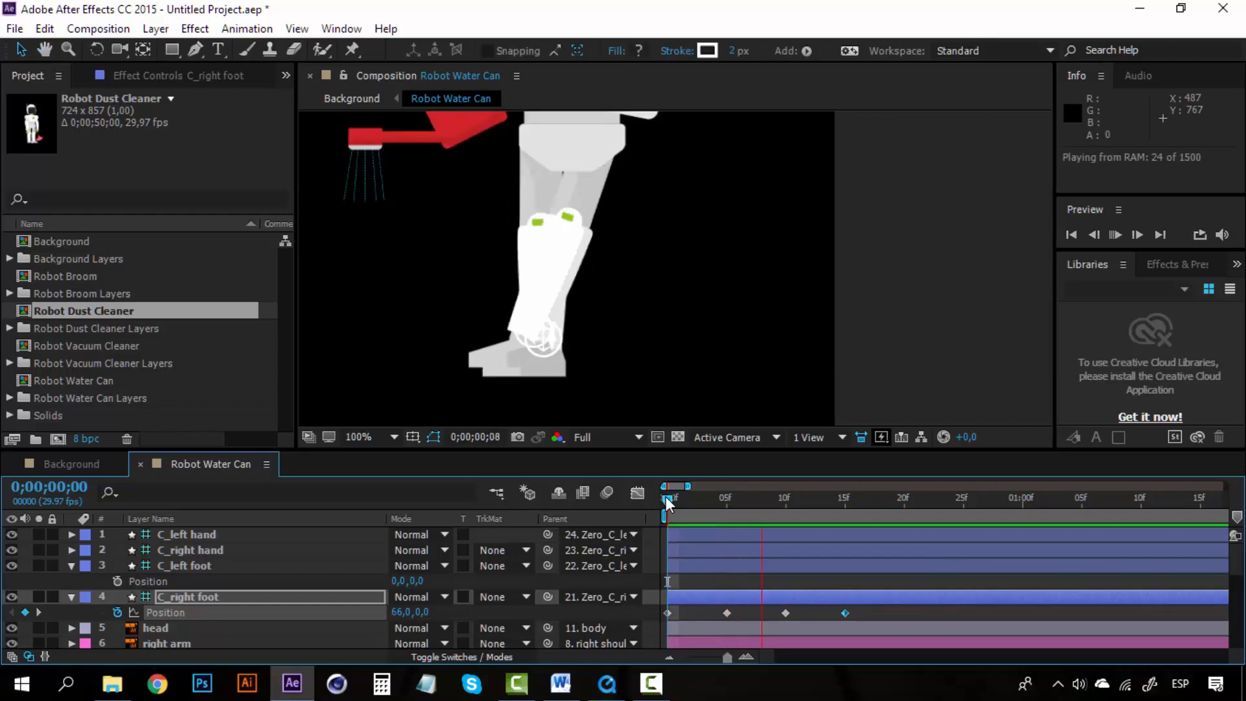
left_click(665, 498)
key("space")
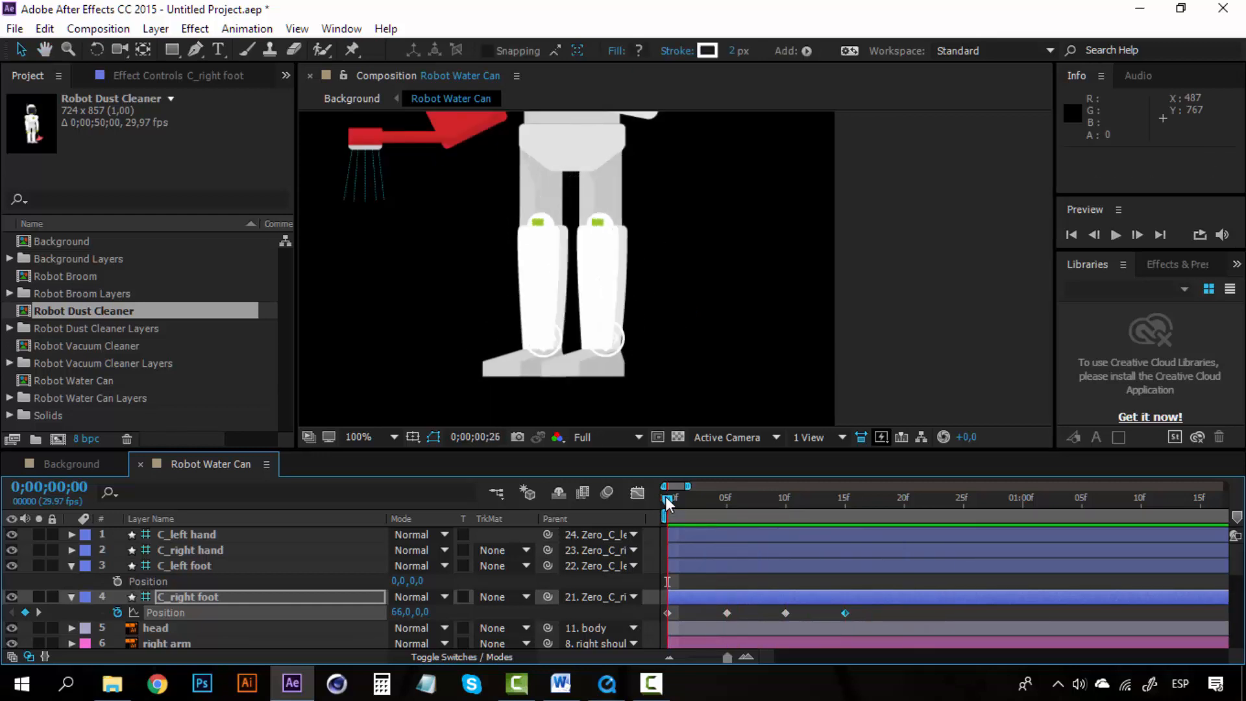
left_click(666, 498)
Examine the C_right foot controller's motion path up close and replay the foot movement from the start.
key("period")
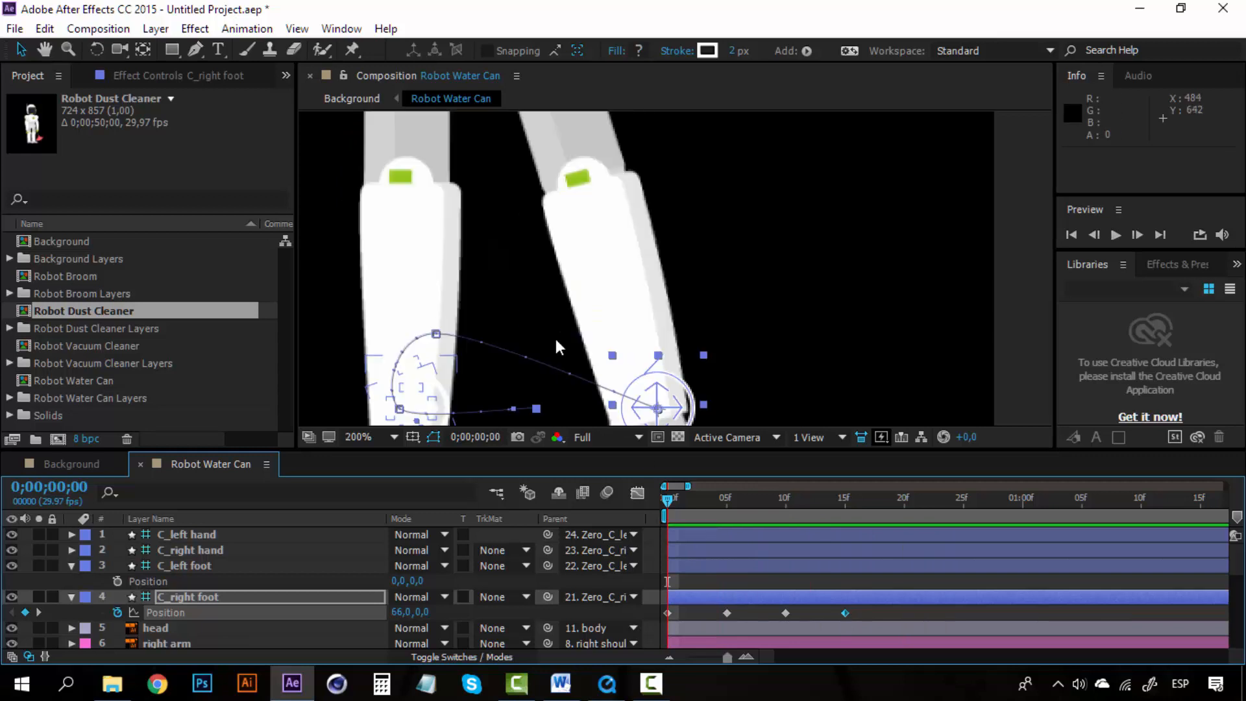
left_click_drag(548, 353, 598, 248)
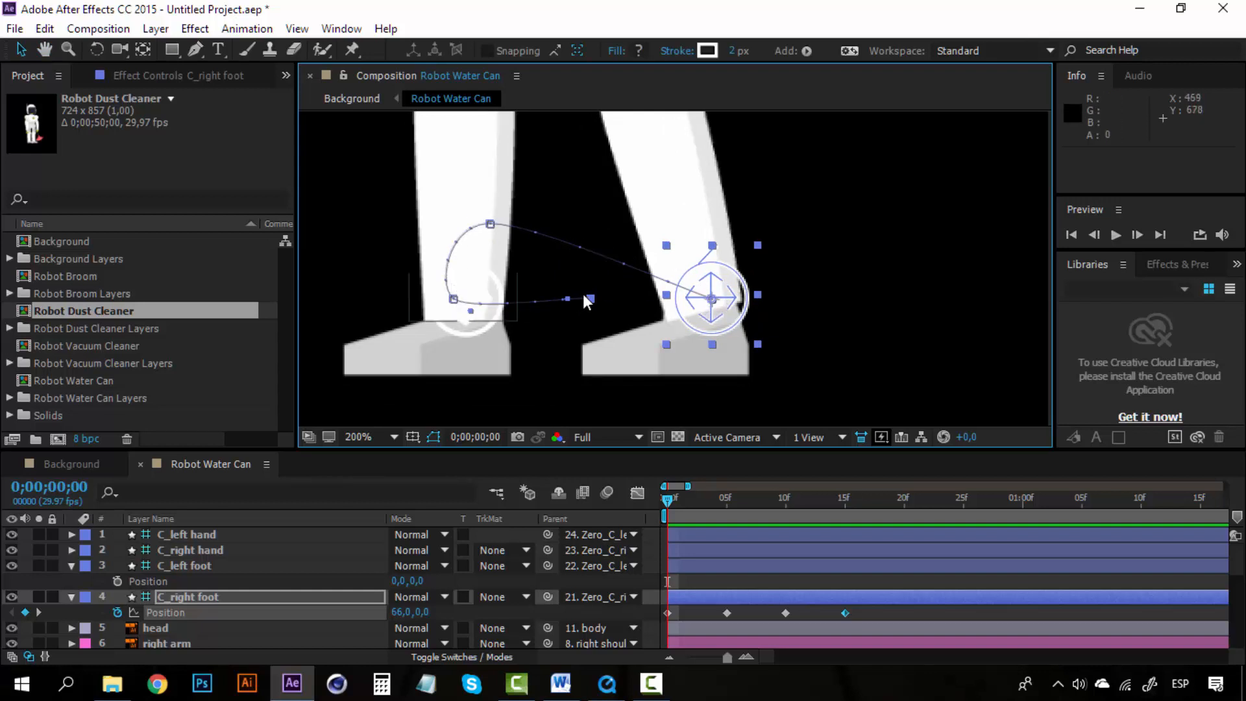
key("space")
left_click(667, 497)
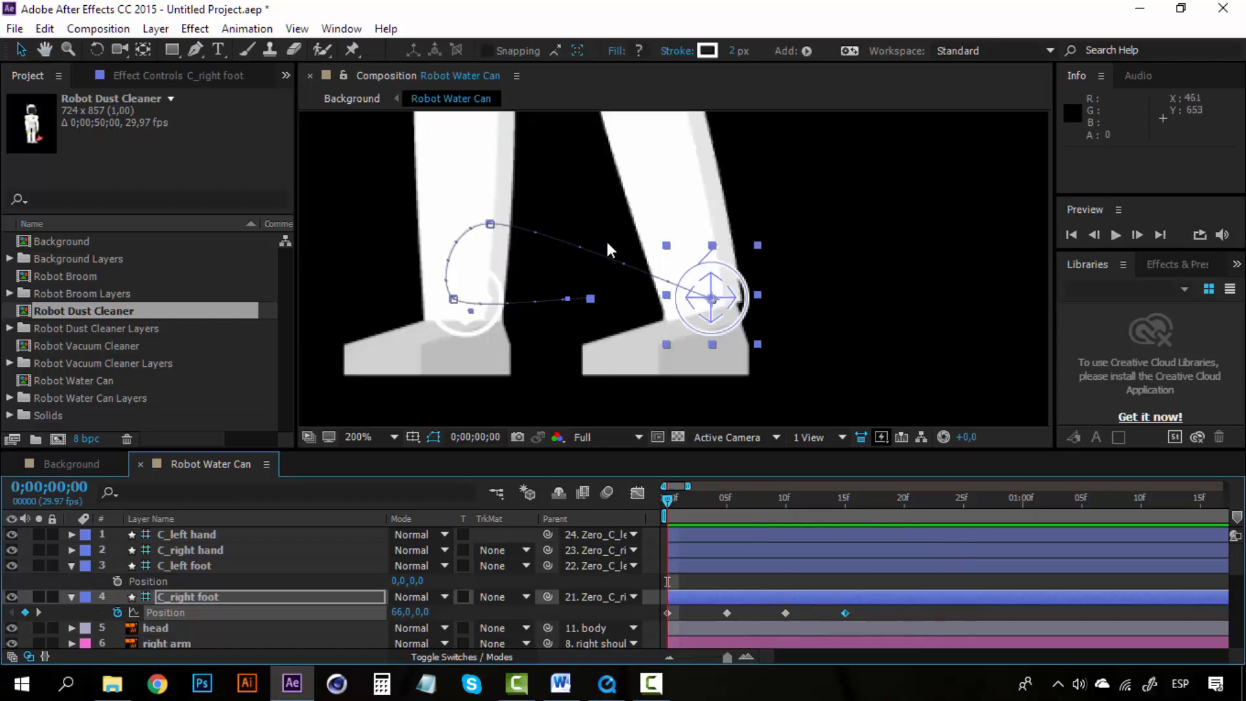
key("space")
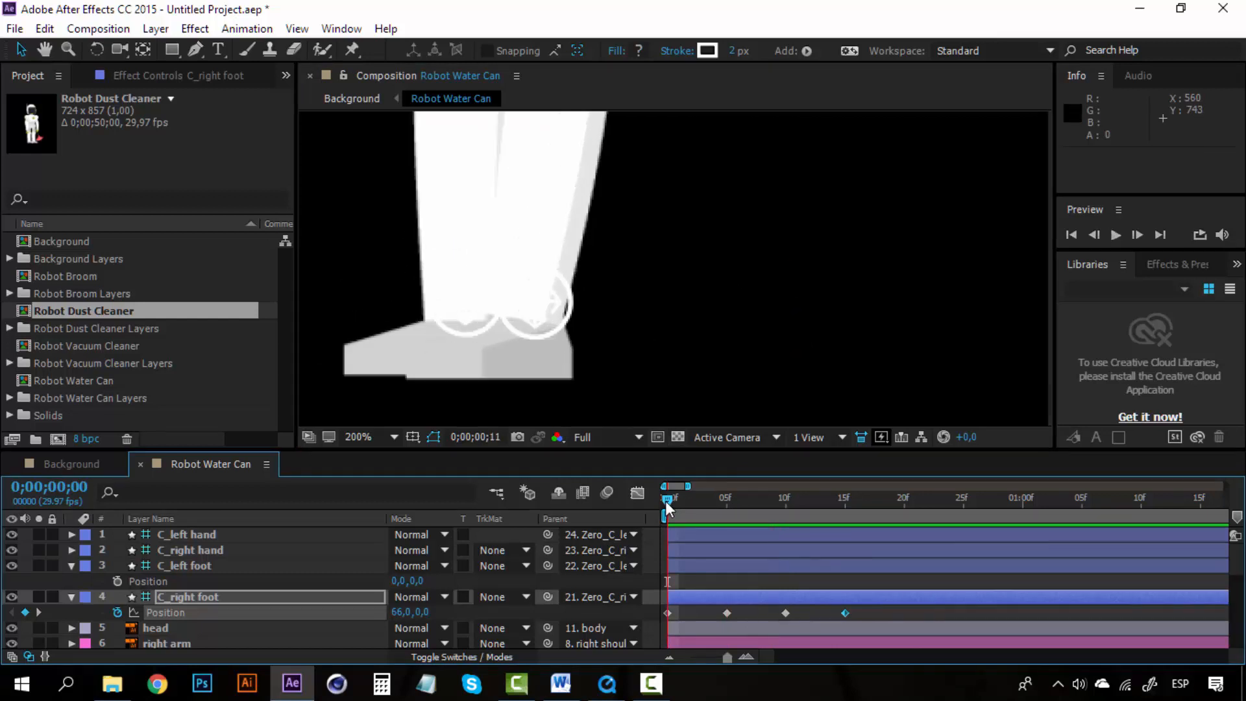
left_click(666, 500)
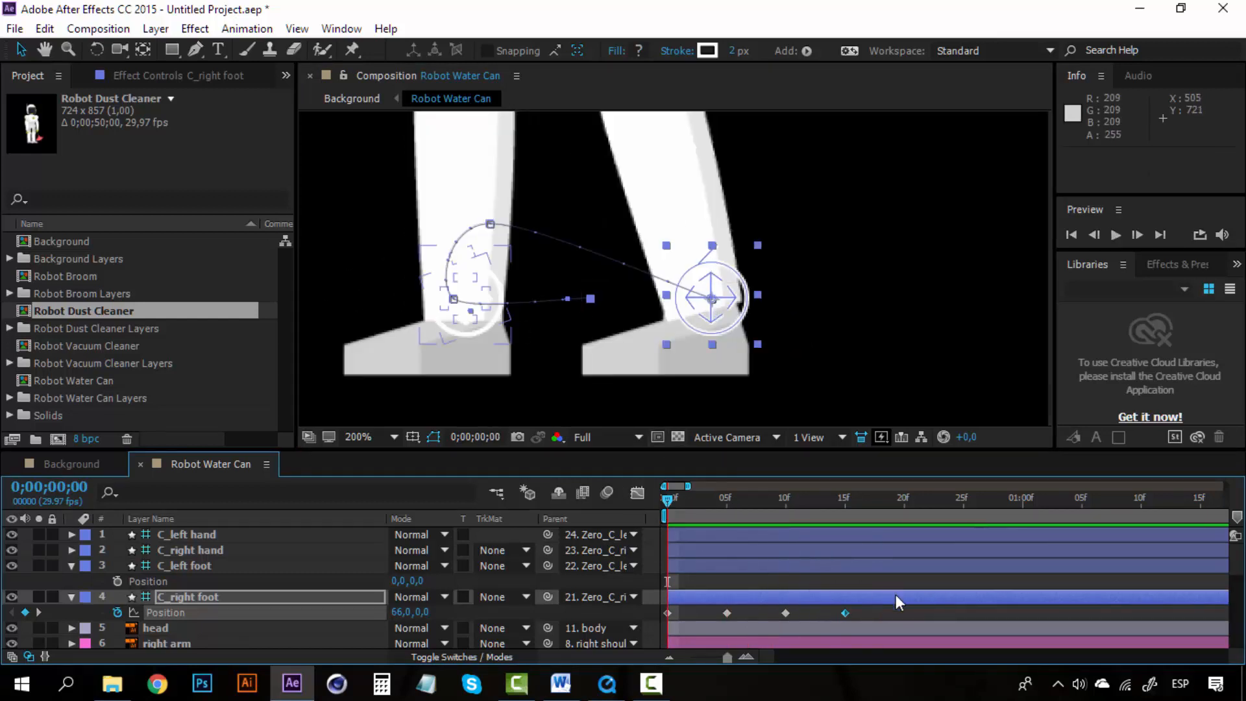
Set the Spatial Interpolation of all four C_right foot Position keyframes to Linear.
left_click(869, 613)
left_click_drag(864, 611, 656, 618)
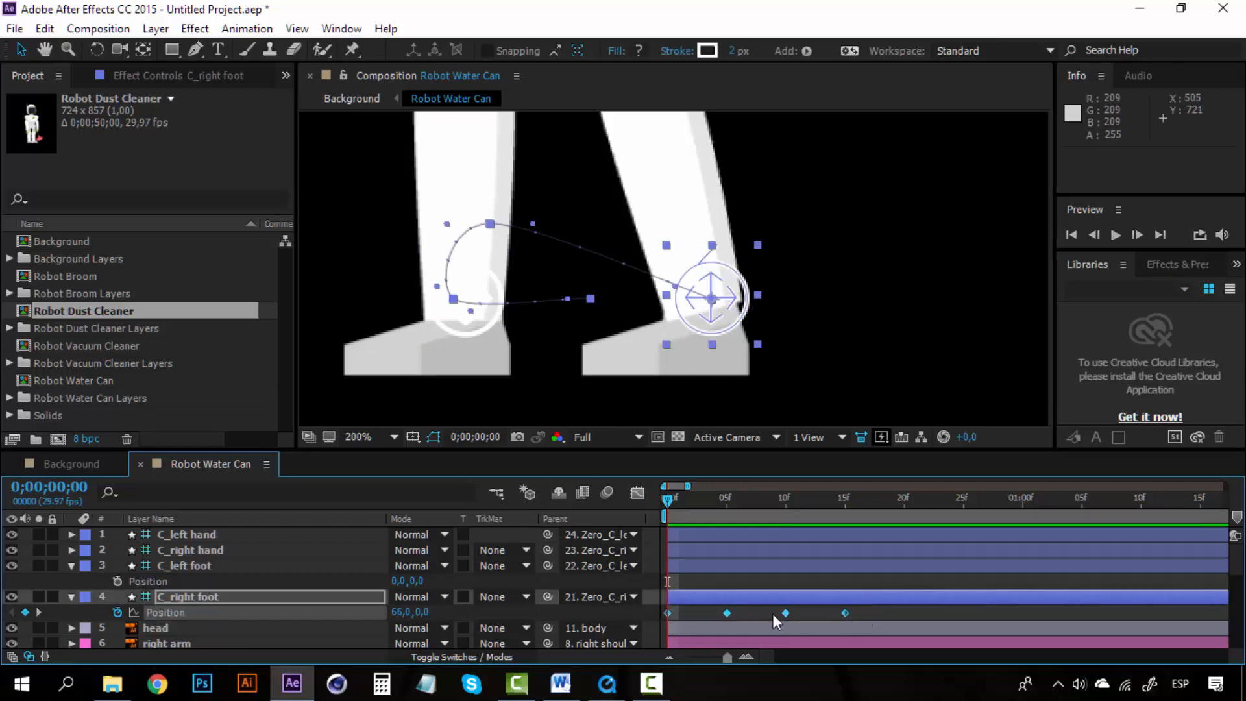
mouse_move(786, 613)
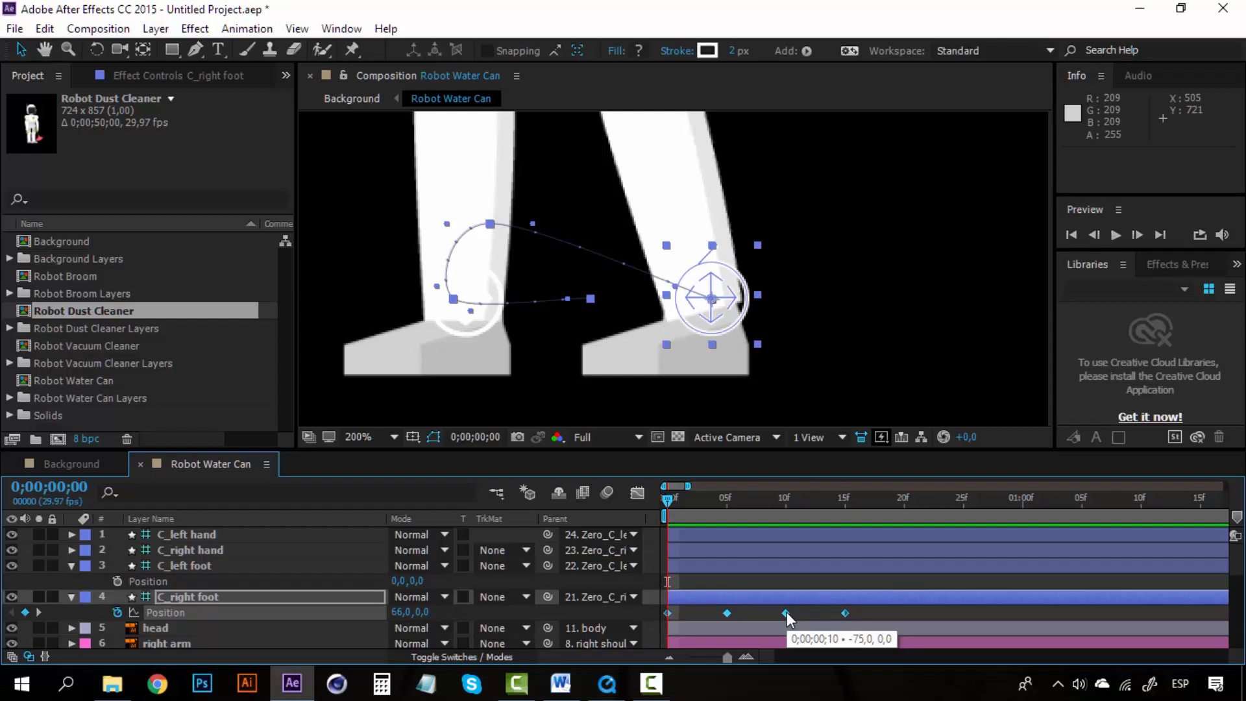
right_click(786, 612)
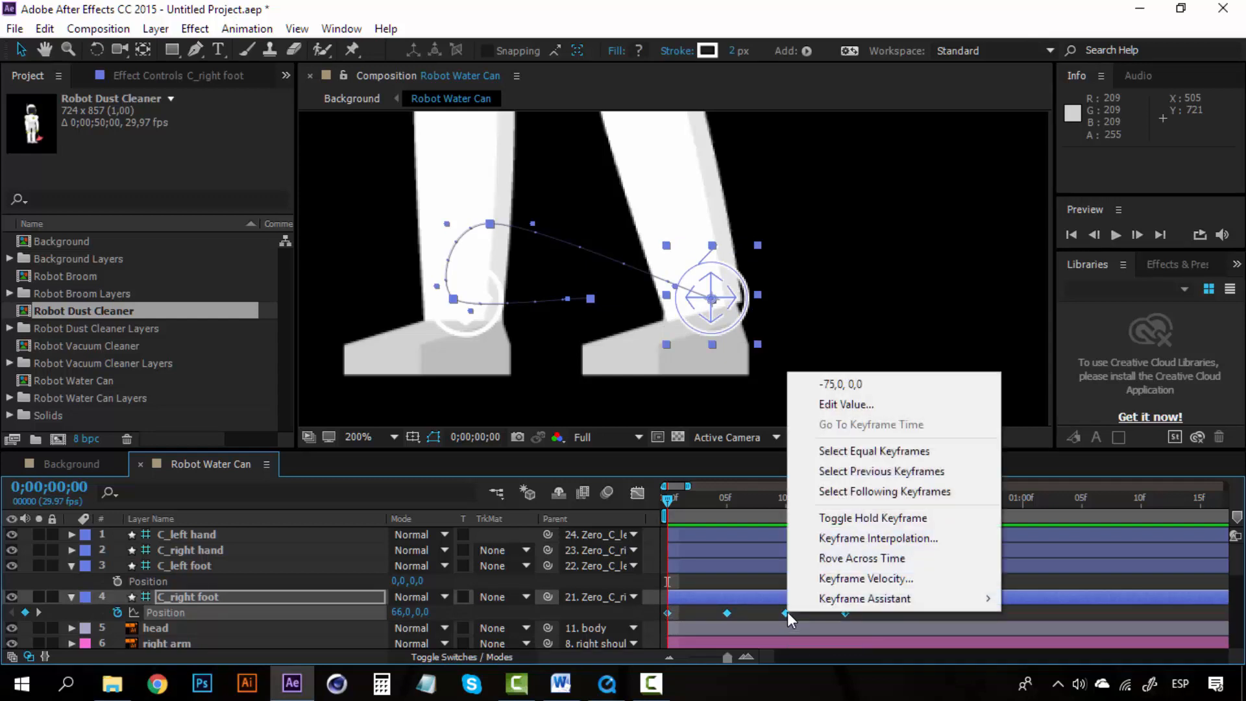
left_click(862, 542)
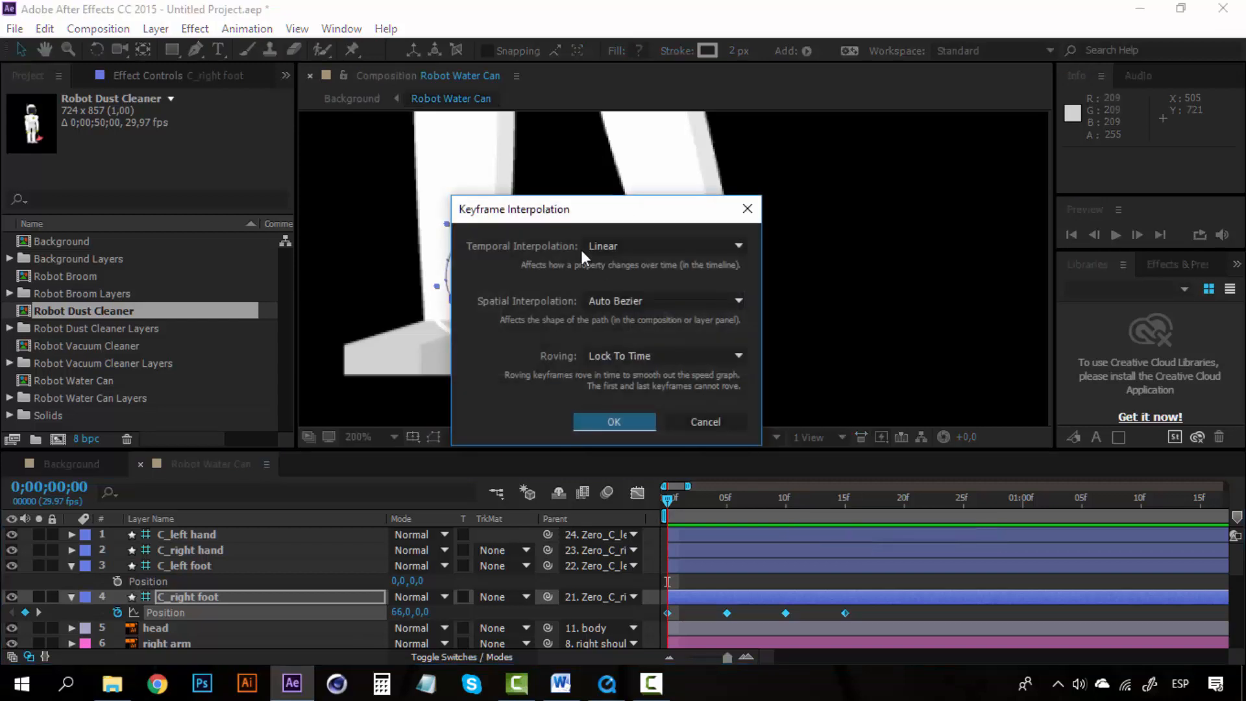
left_click_drag(596, 214, 937, 242)
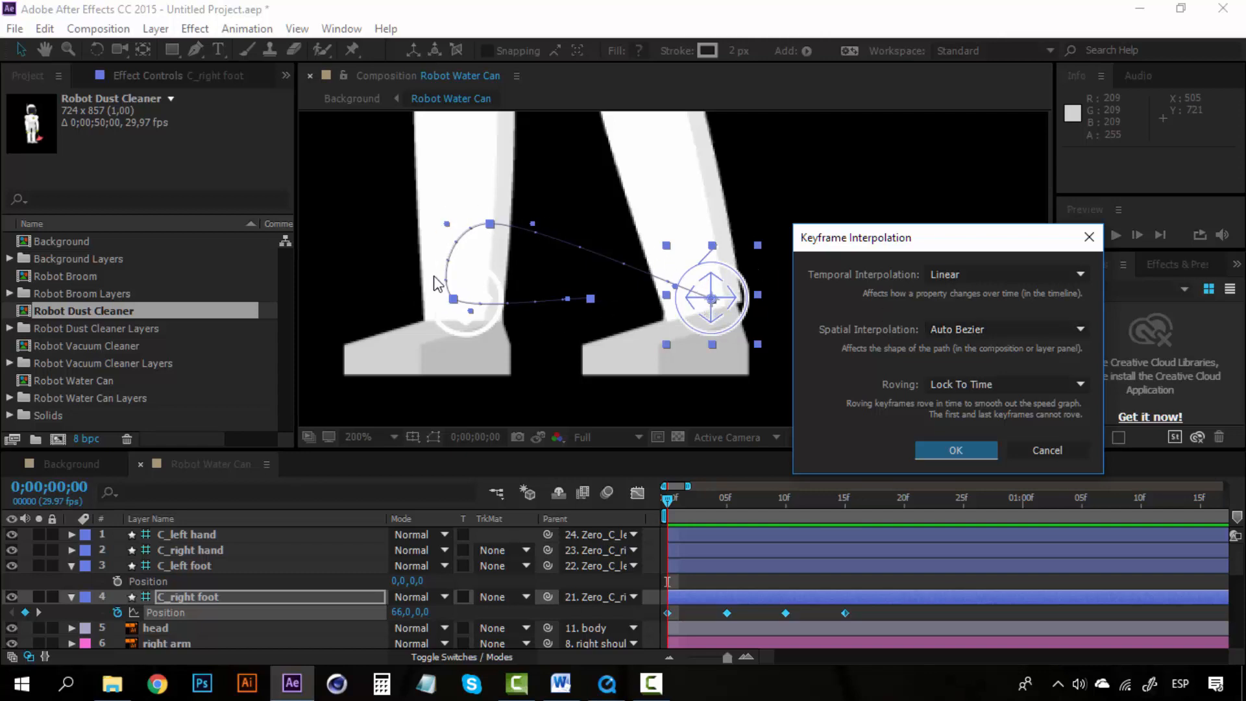
left_click(989, 329)
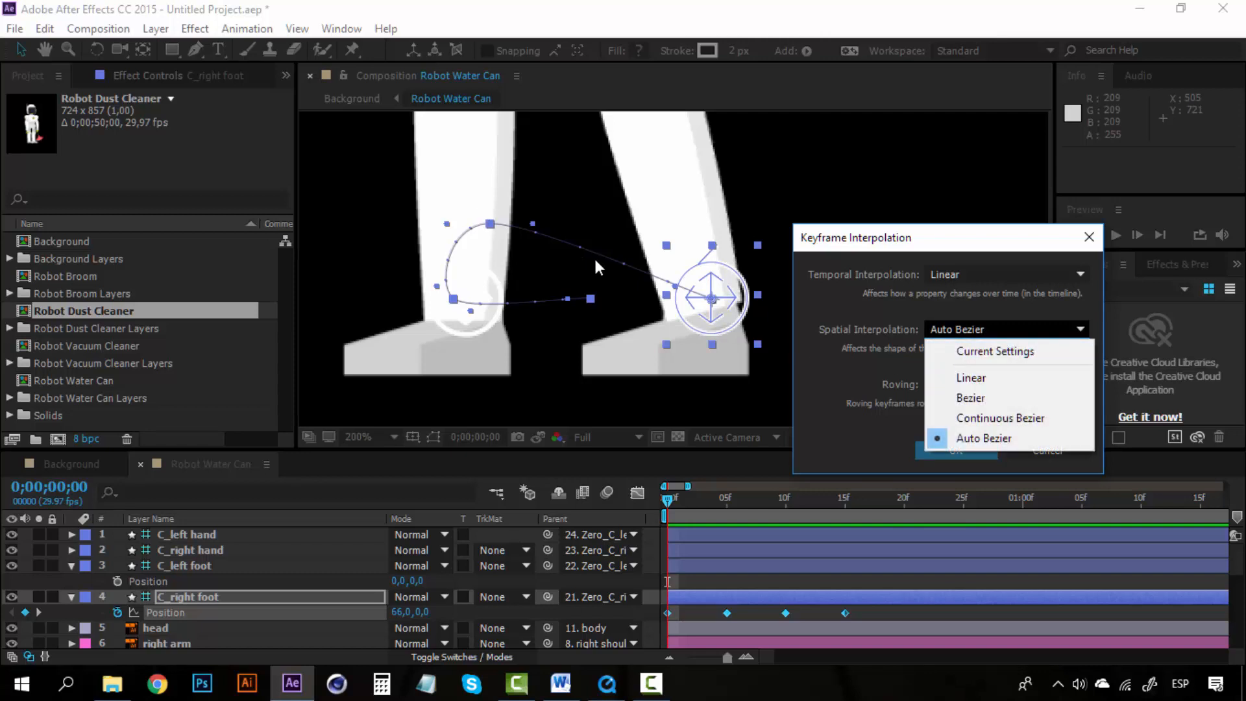
left_click(973, 378)
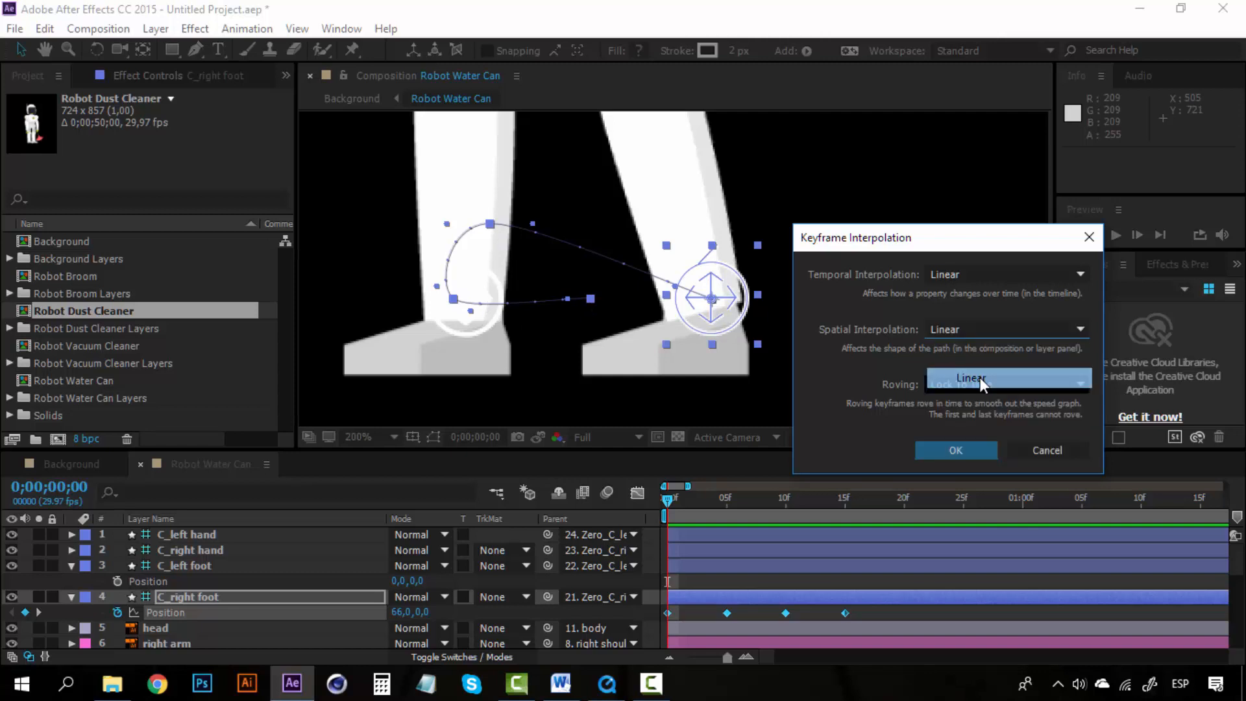
left_click(956, 450)
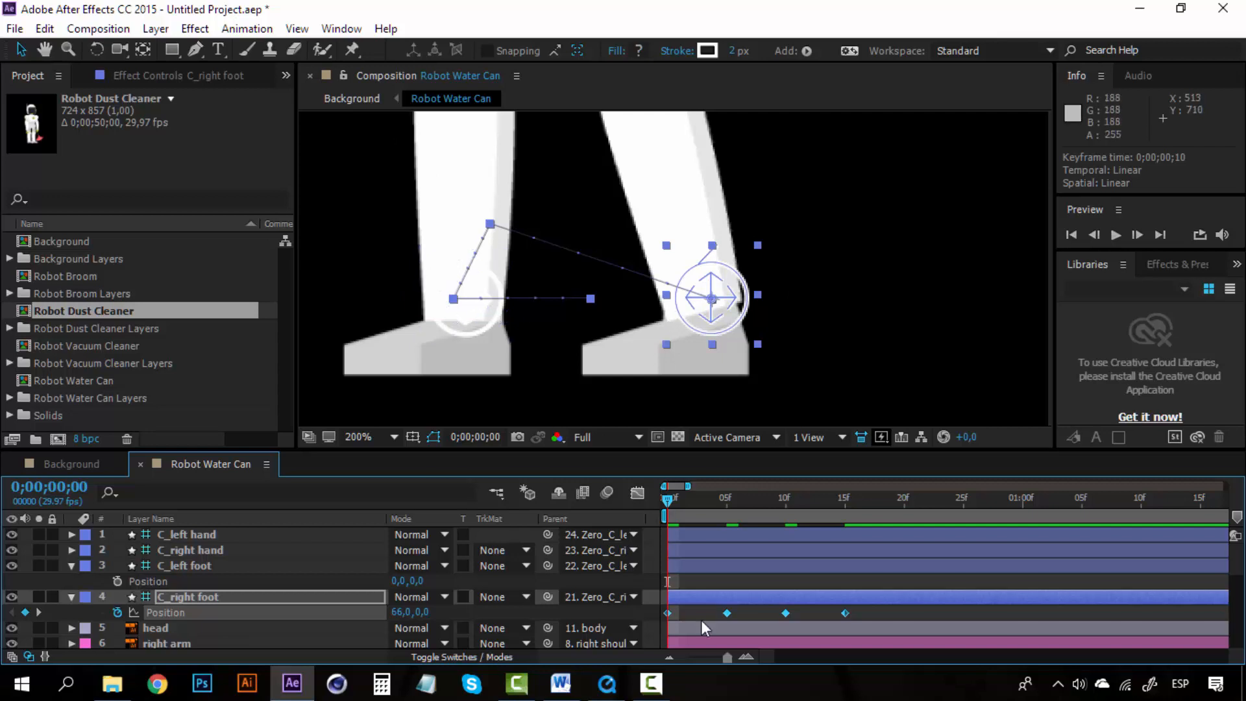
Play back the C_right foot's straightened motion path, deselect its keyframes, and scrub through the step to 0;00;00;15.
key("space")
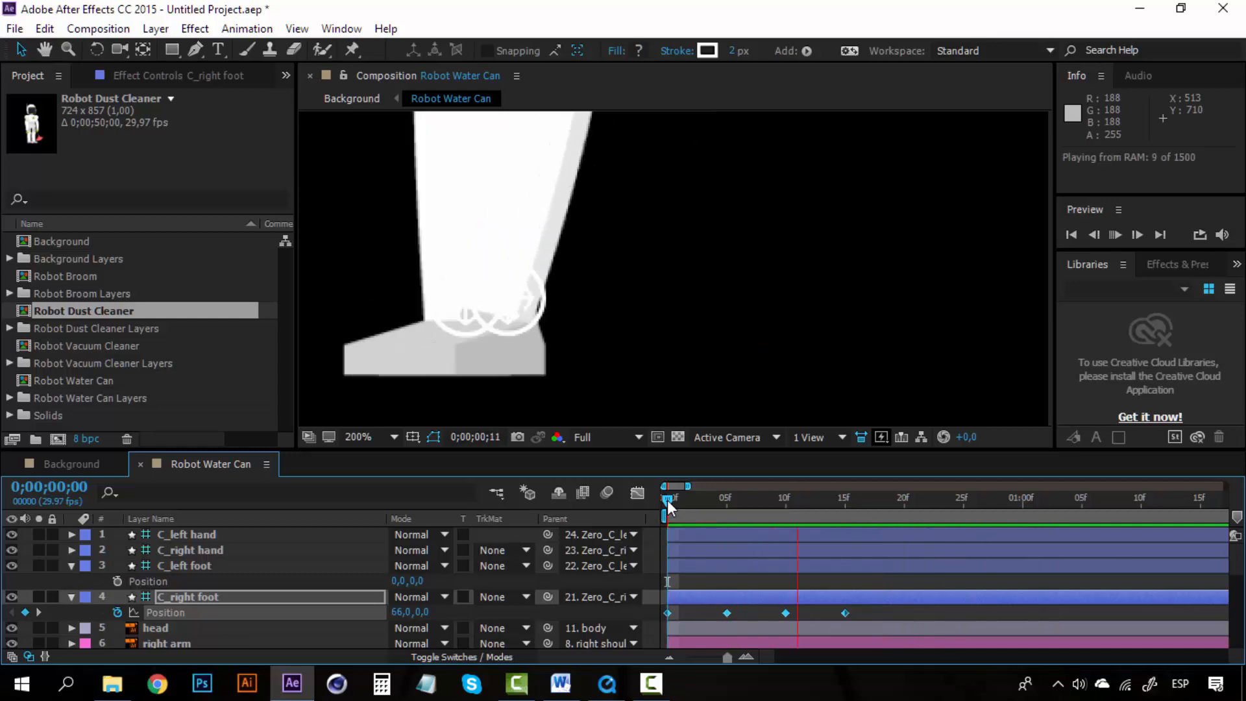
key("space")
left_click_drag(667, 500, 845, 501)
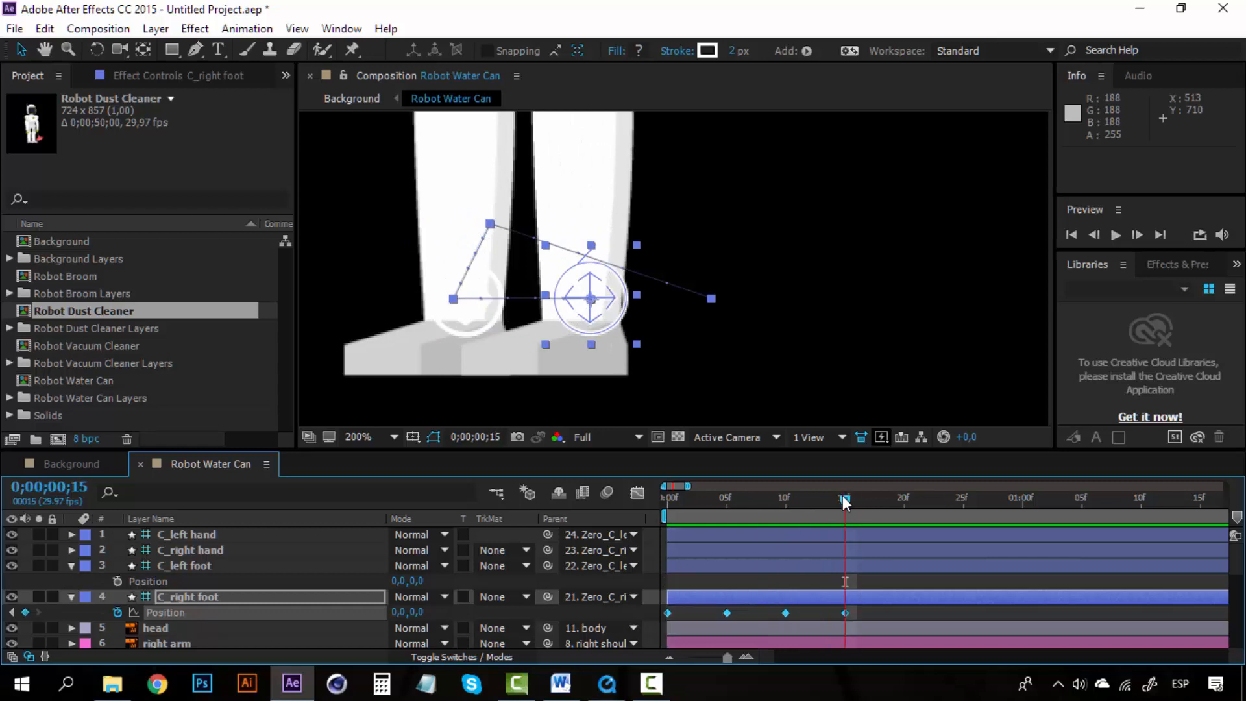
left_click(828, 575)
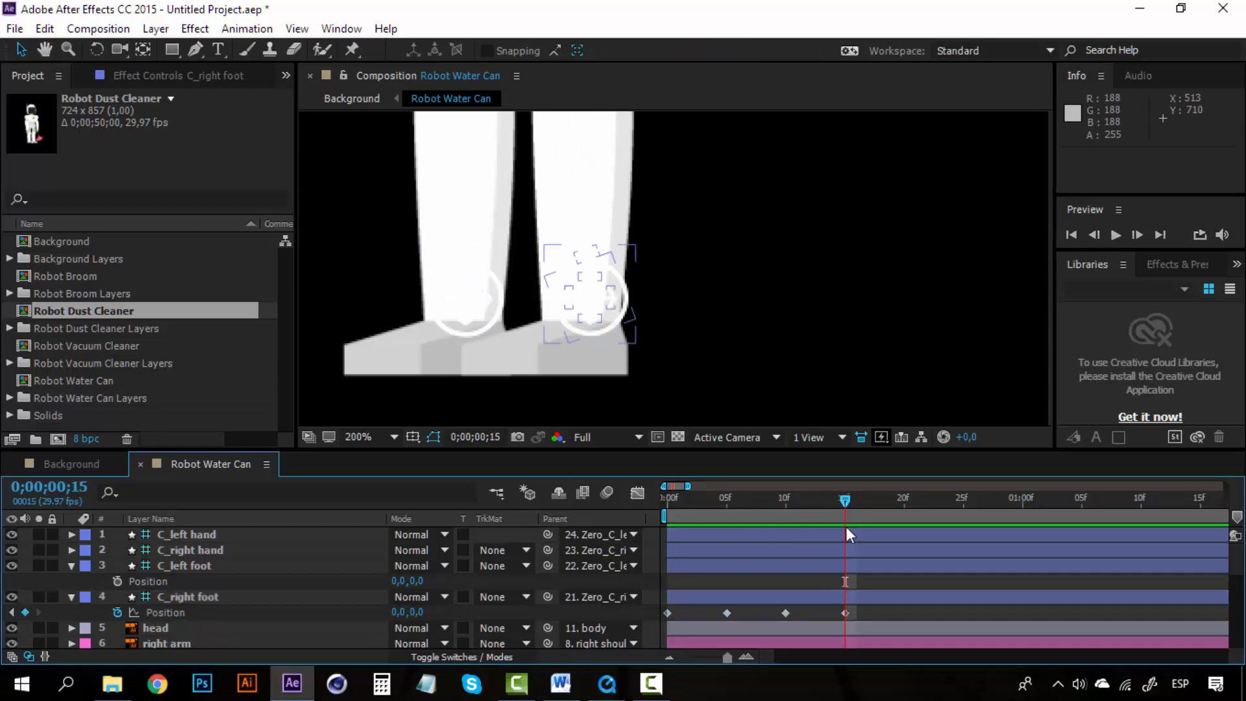
left_click_drag(846, 500, 679, 500)
left_click_drag(759, 503, 845, 498)
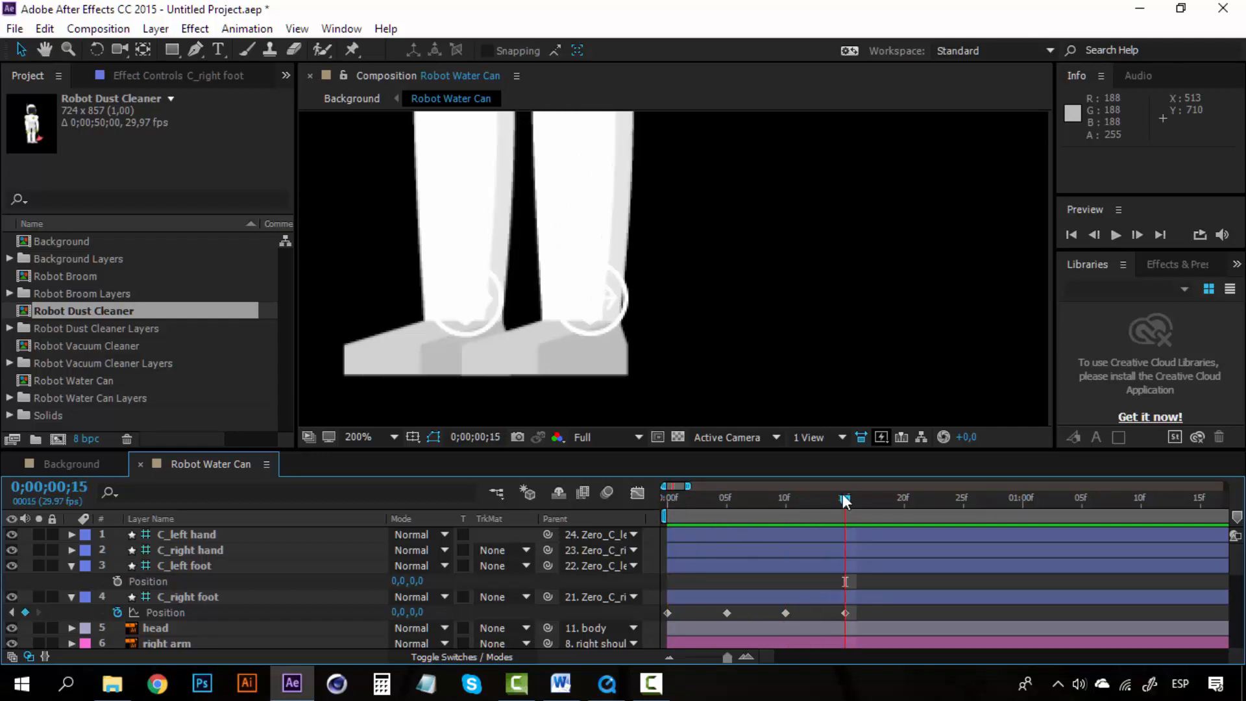
Start keyframing C_left foot's Position at 0;00;00;00 and place the foot forward at about -86, 0.
key("comma")
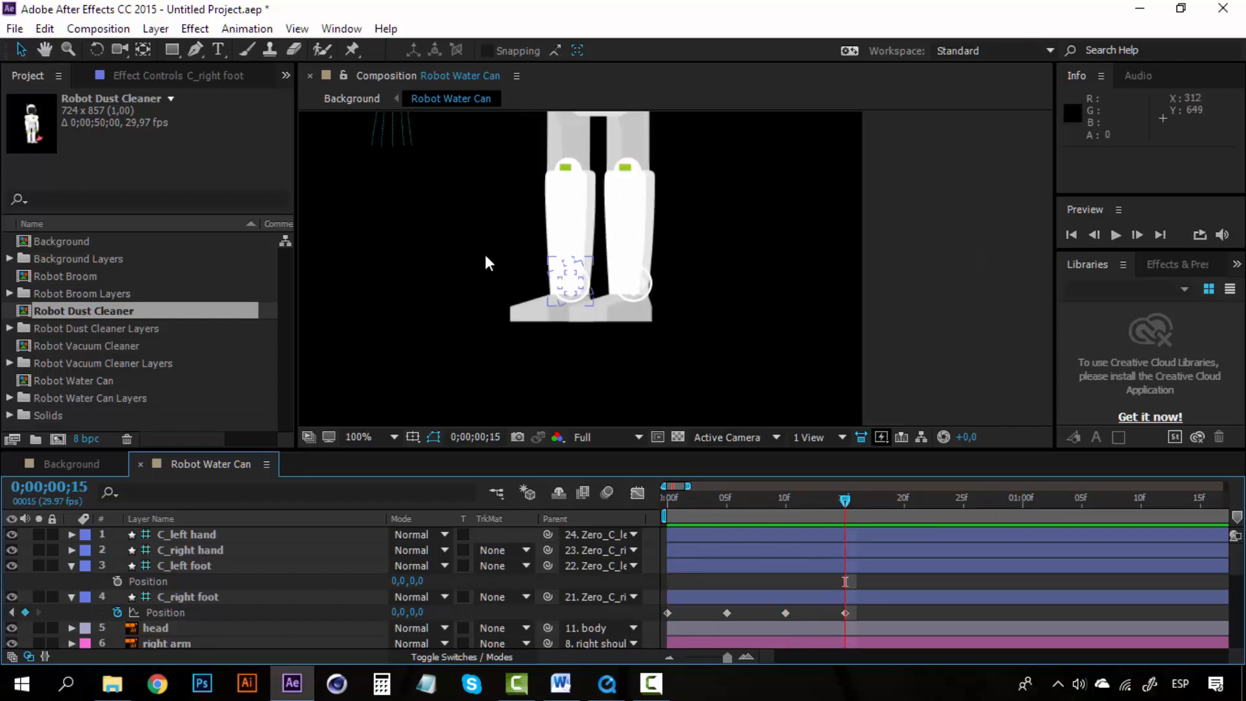
left_click_drag(847, 498, 659, 497)
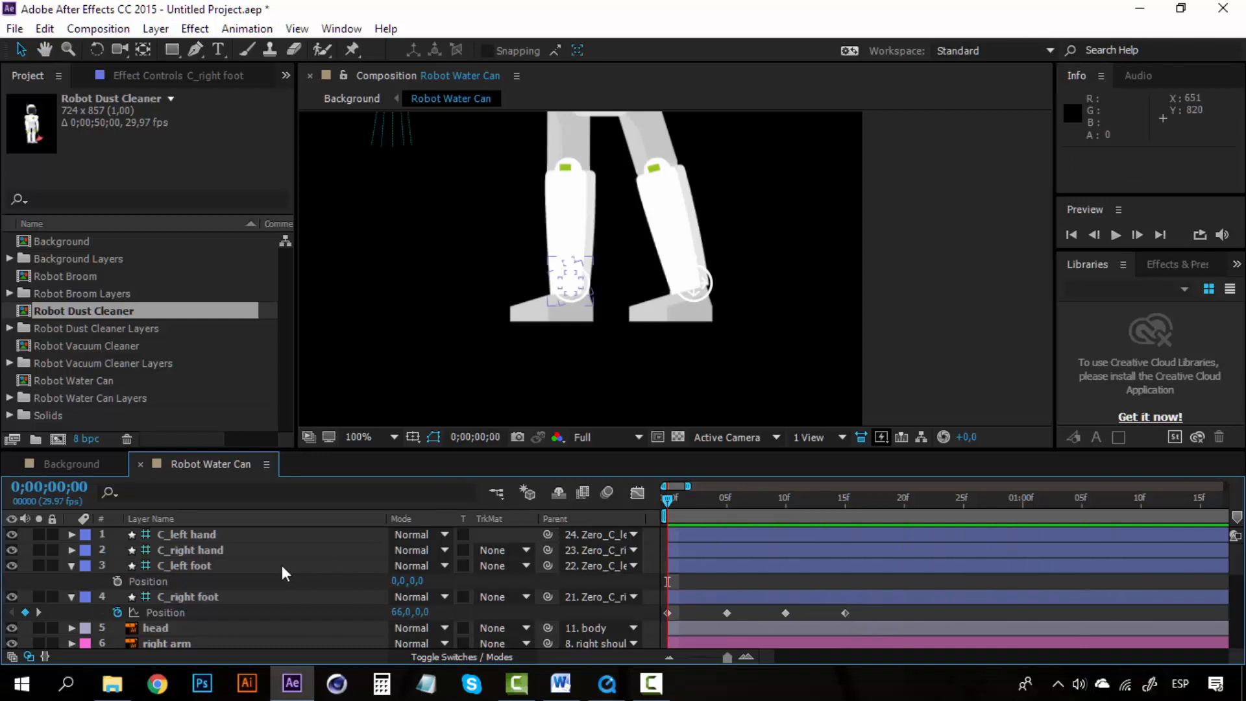
left_click(208, 566)
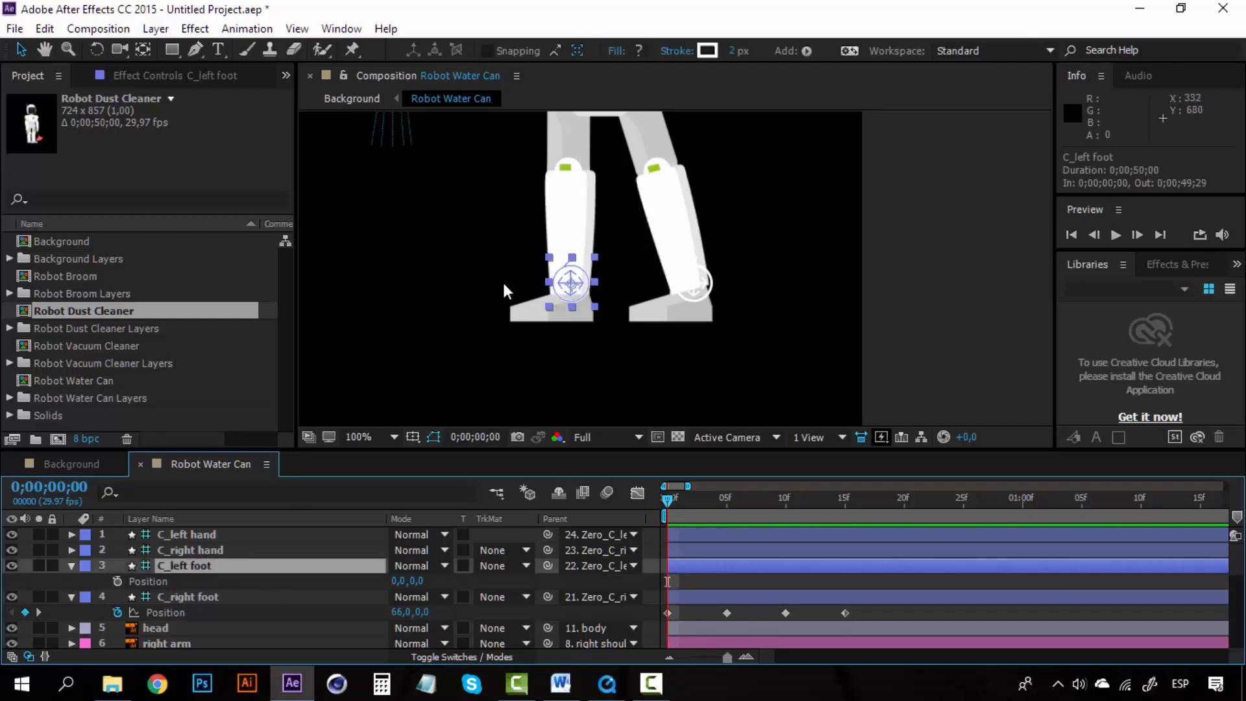
key("h")
left_click_drag(465, 223, 546, 298)
key("v")
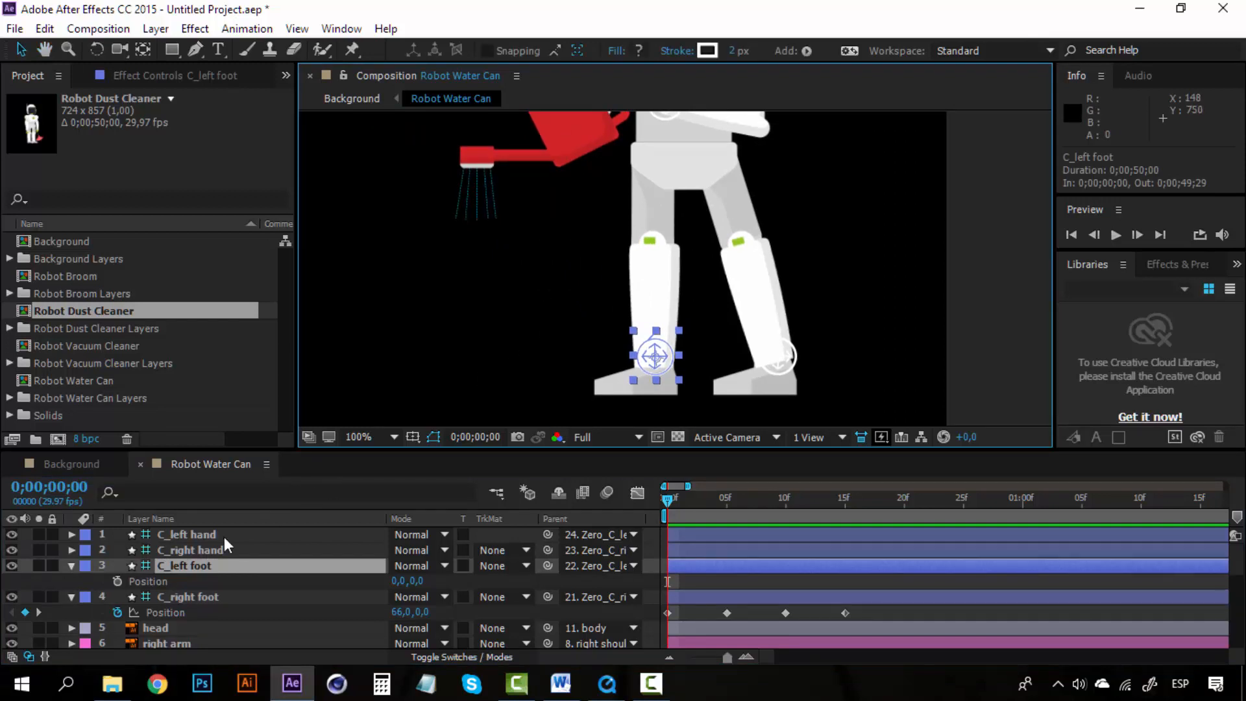
left_click(117, 581)
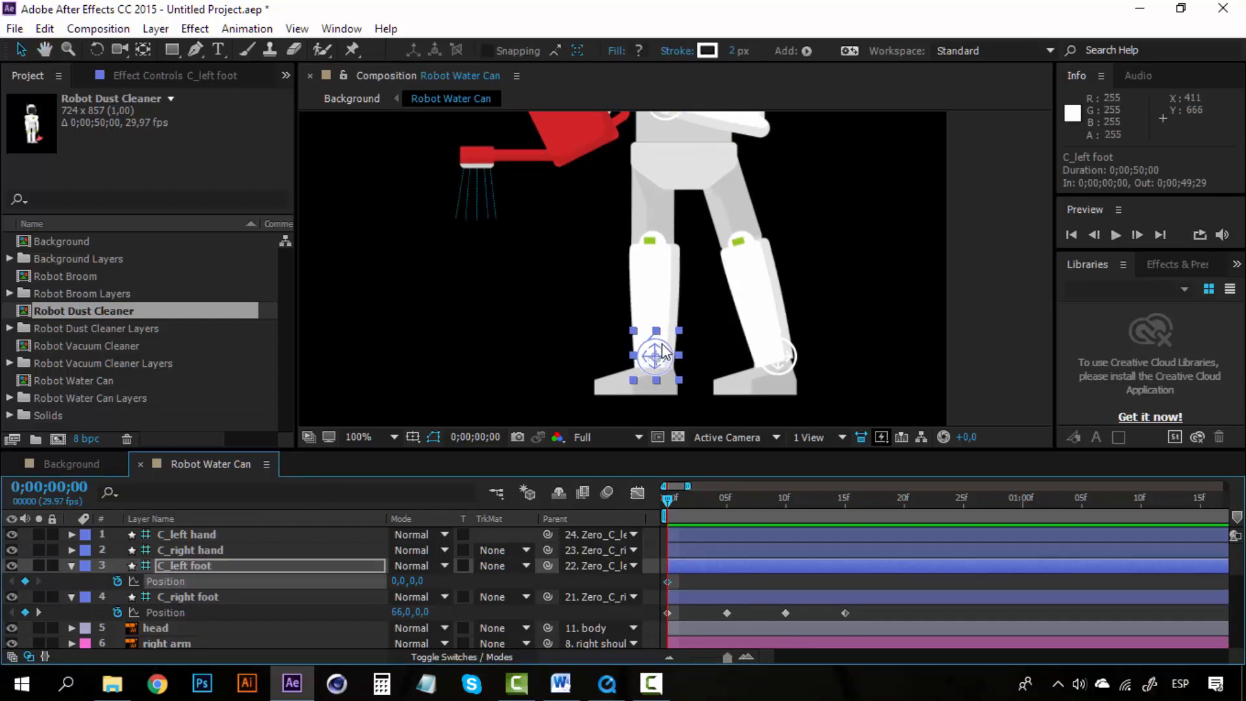
left_click_drag(667, 345, 588, 338)
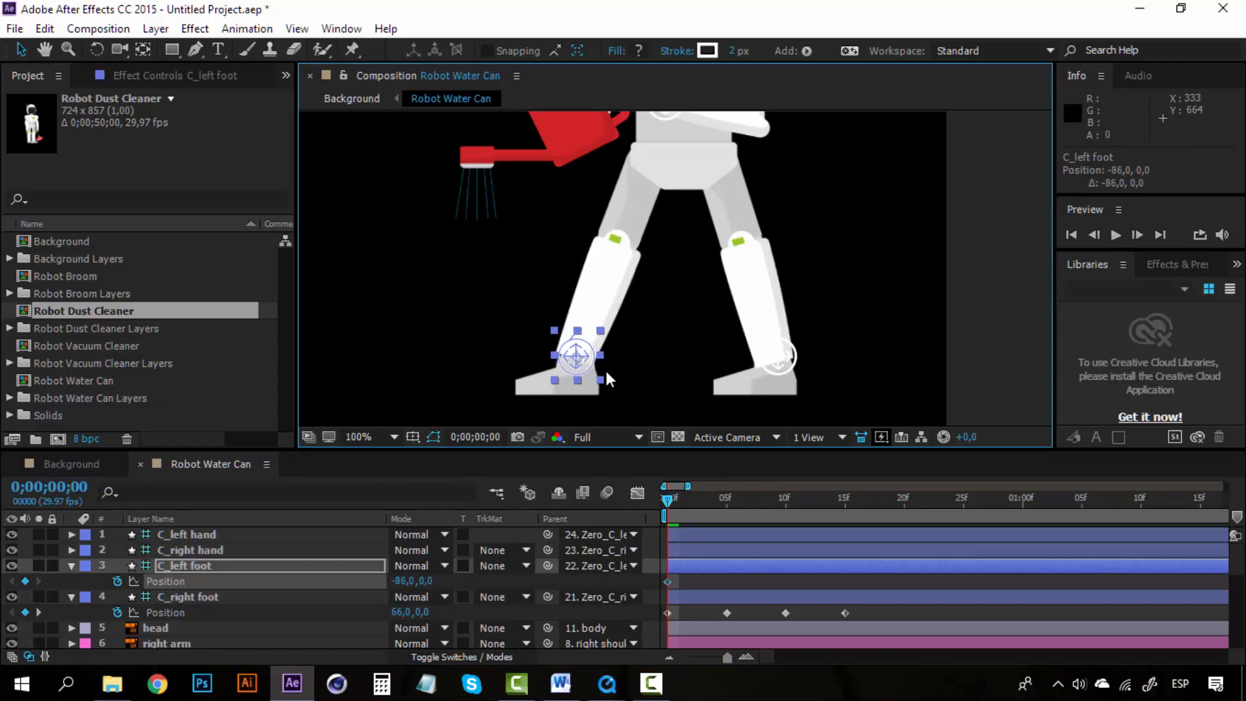
Keyframe C_left foot's Position at 0;00;00;05 by moving the foot straight back along the ground to about -5, 0.
left_click(725, 499)
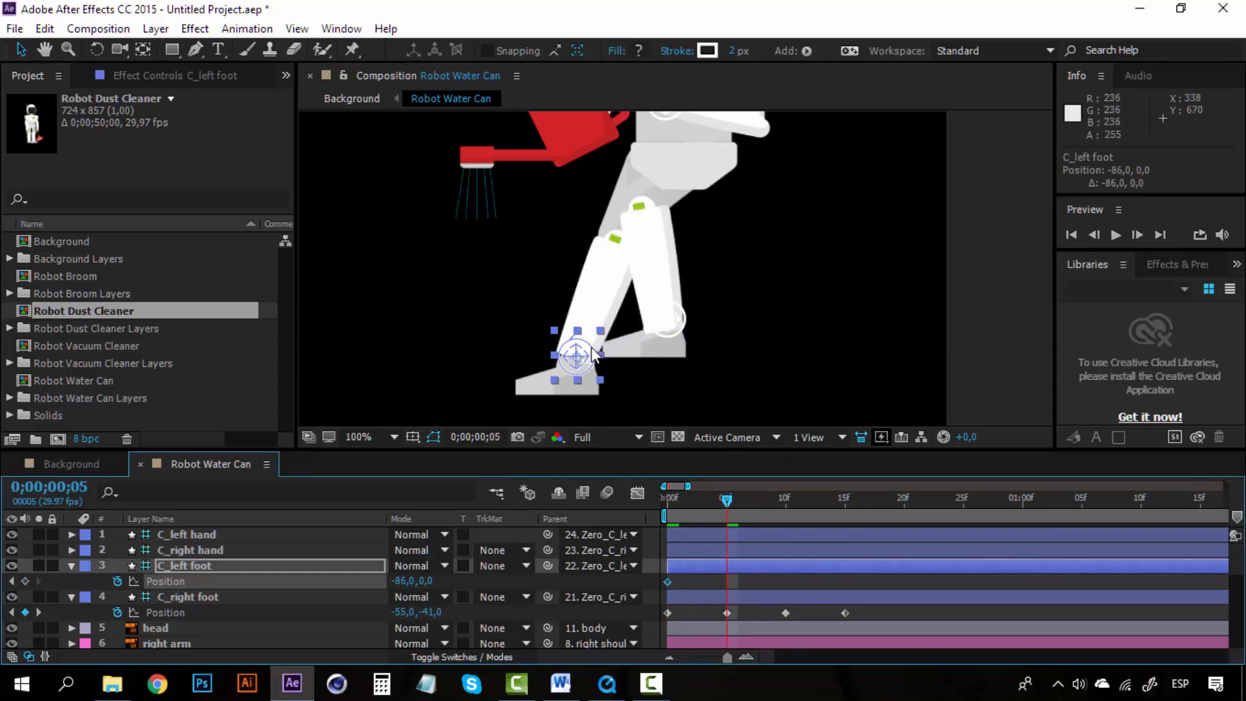
key("Right")
key("Right")
key("Right")
key("Right")
key("Right")
key("Right")
key("Right")
key("Right")
key("Right")
key("Right")
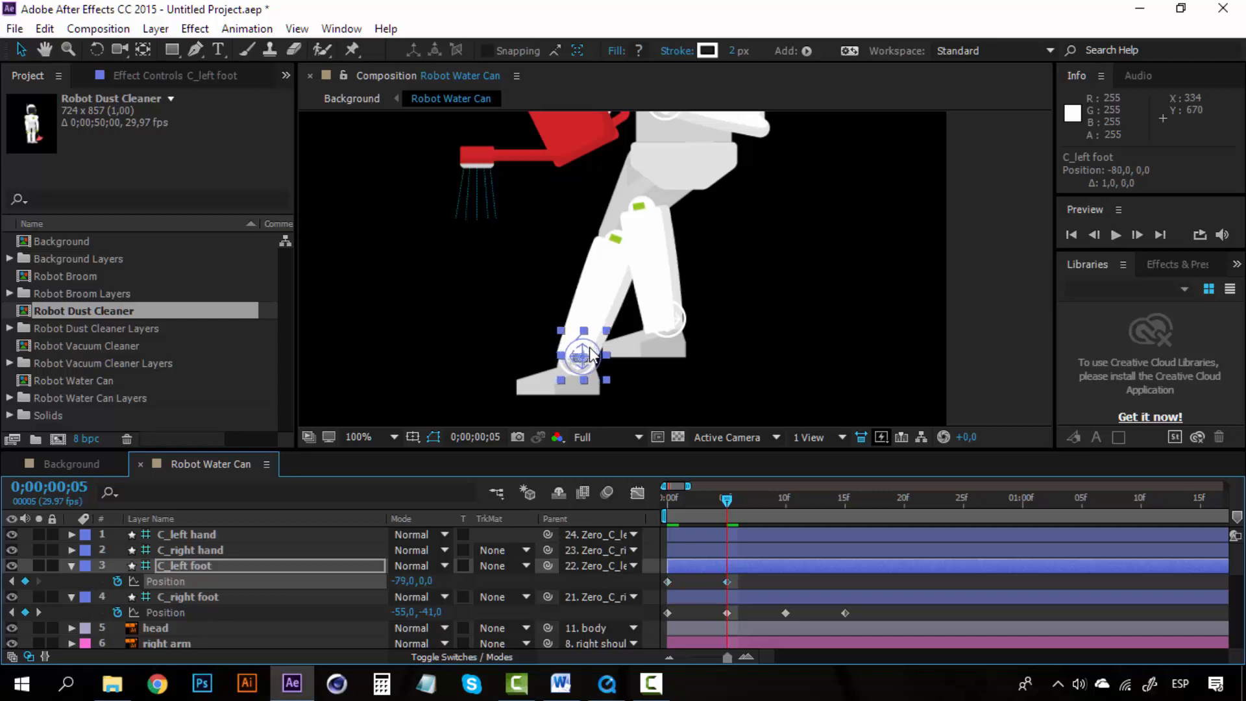
left_click_drag(589, 353, 663, 351)
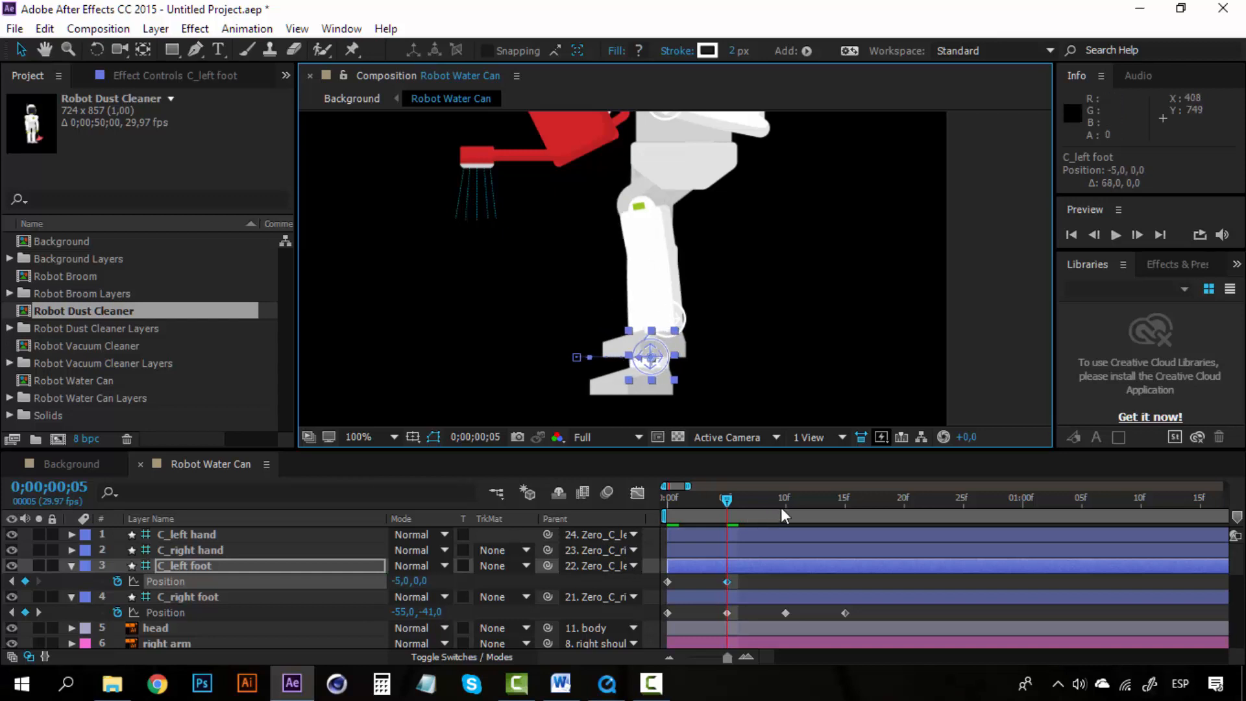
Keyframe C_left foot's Position at about 83, 0 at 0;00;00;10 and raised at about -4, -54 at 0;00;00;15.
left_click(786, 506)
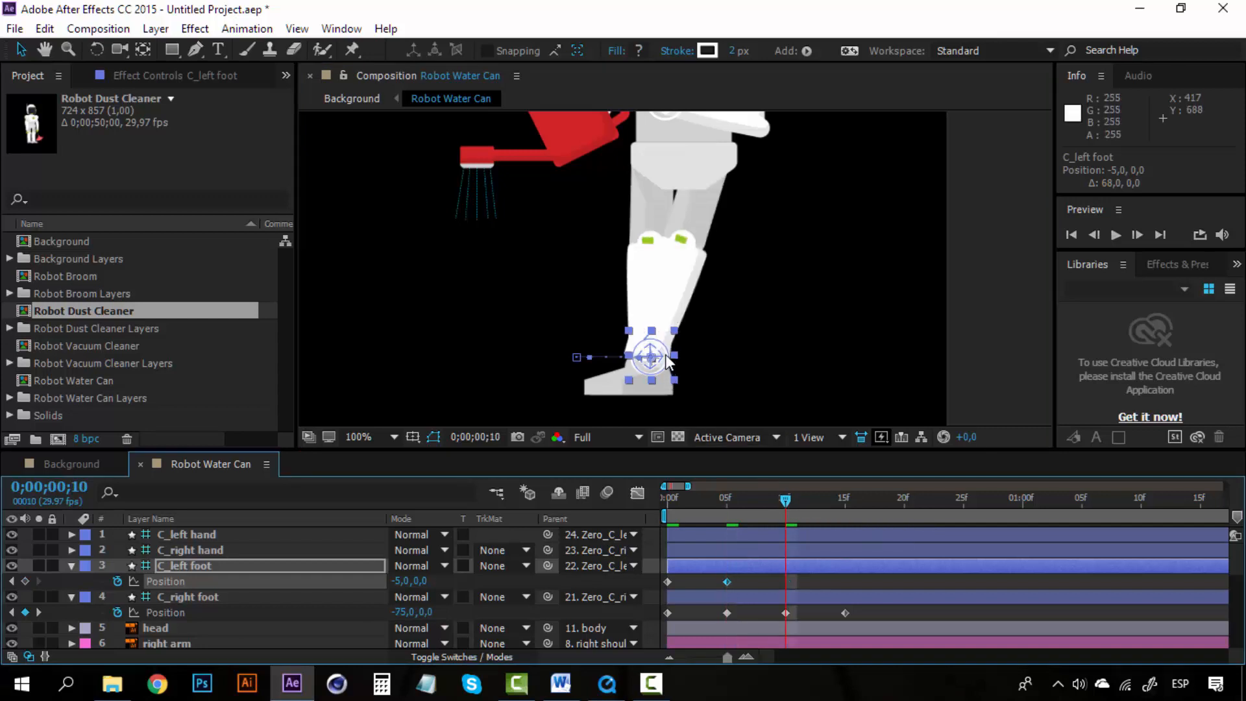
left_click(727, 504)
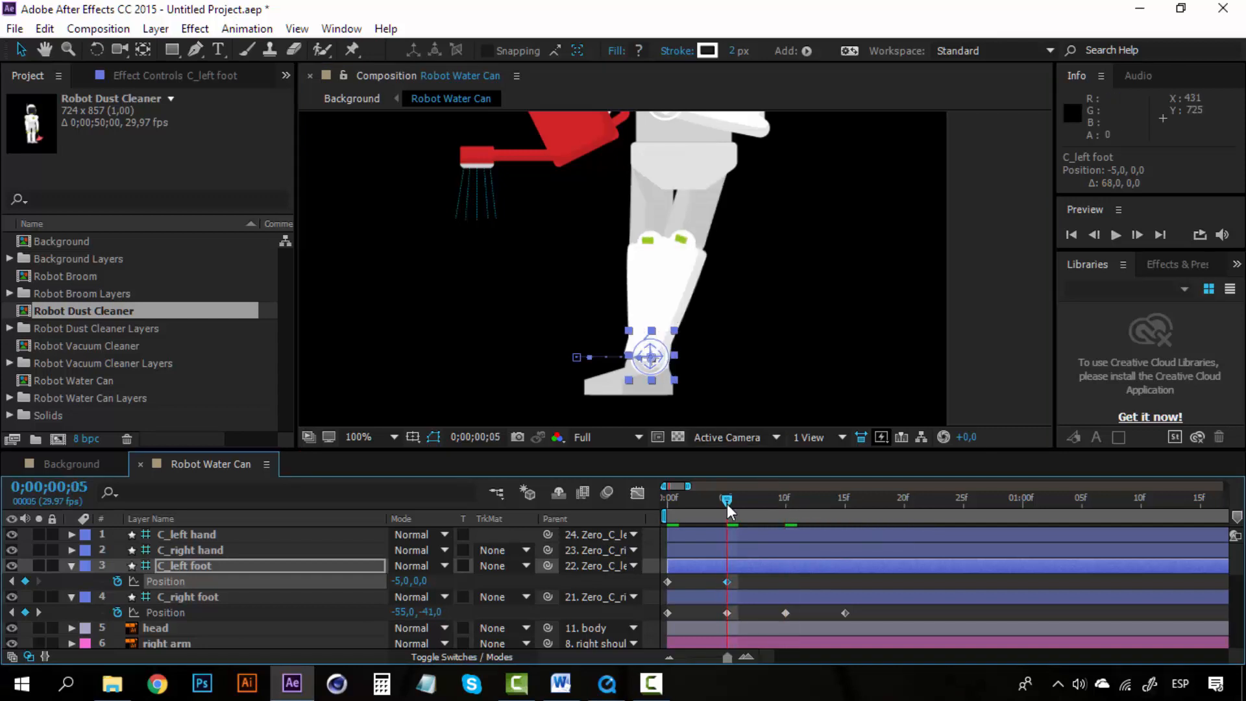
left_click(786, 501)
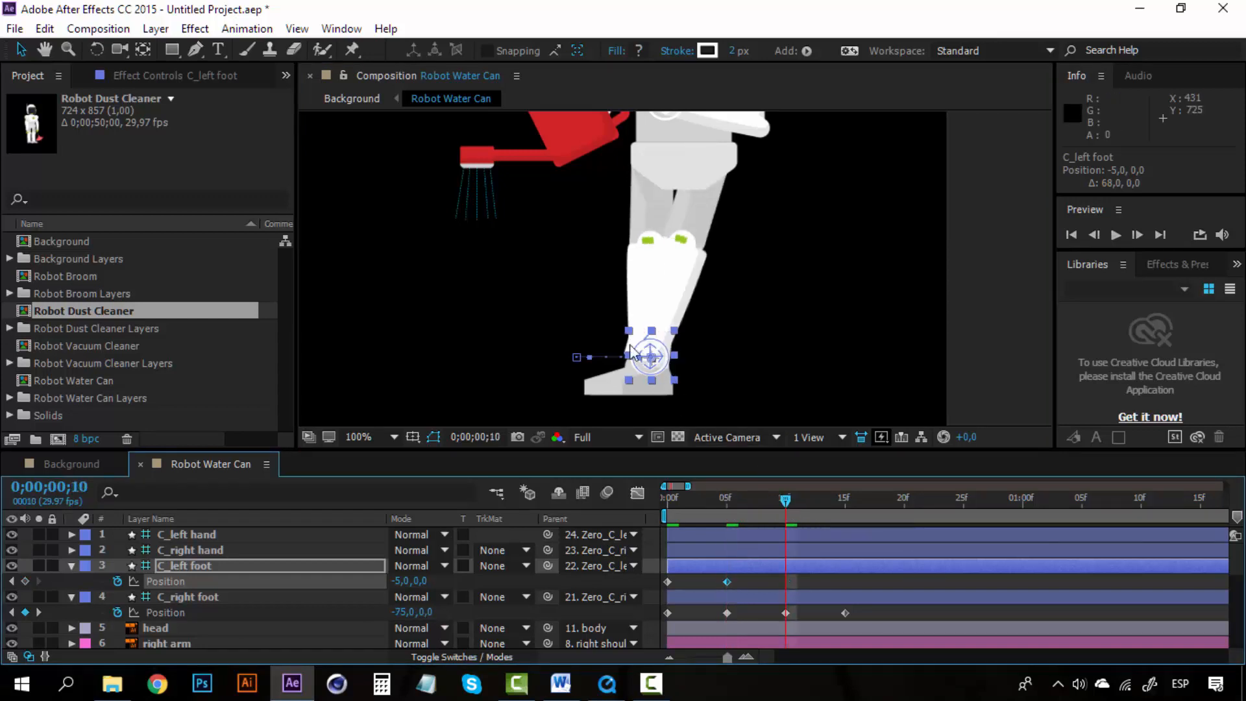
left_click_drag(662, 351, 743, 352)
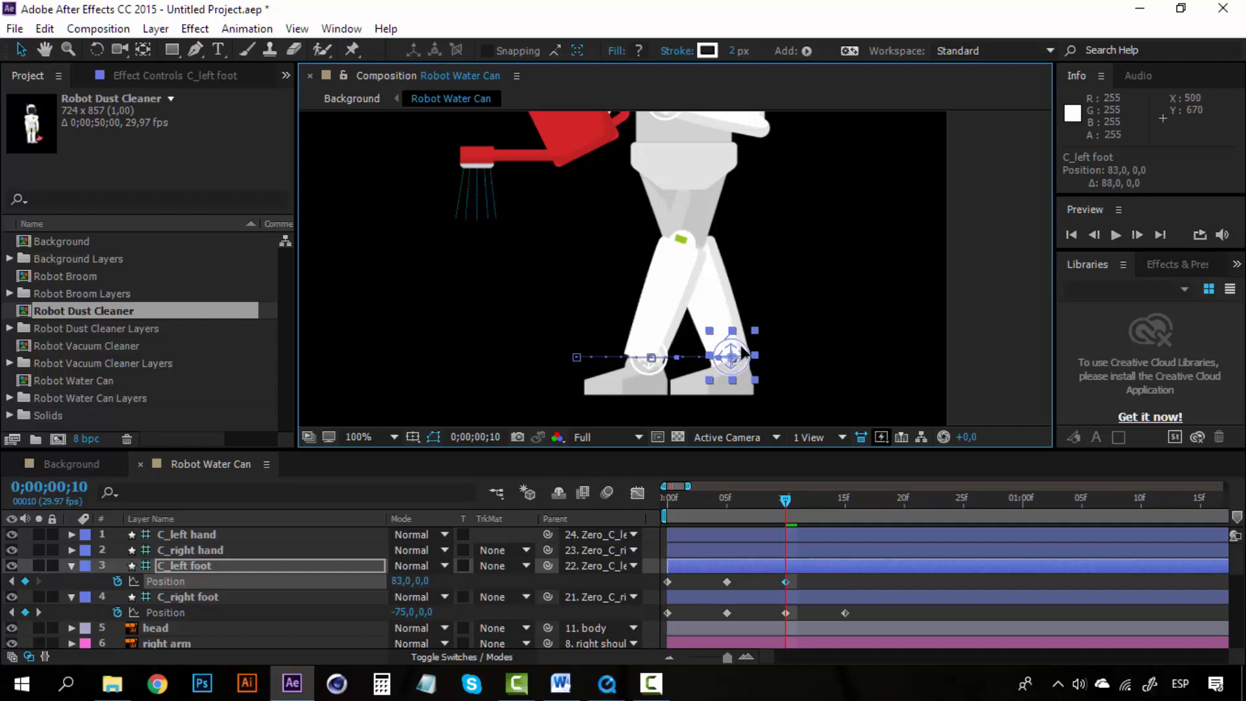
left_click(846, 497)
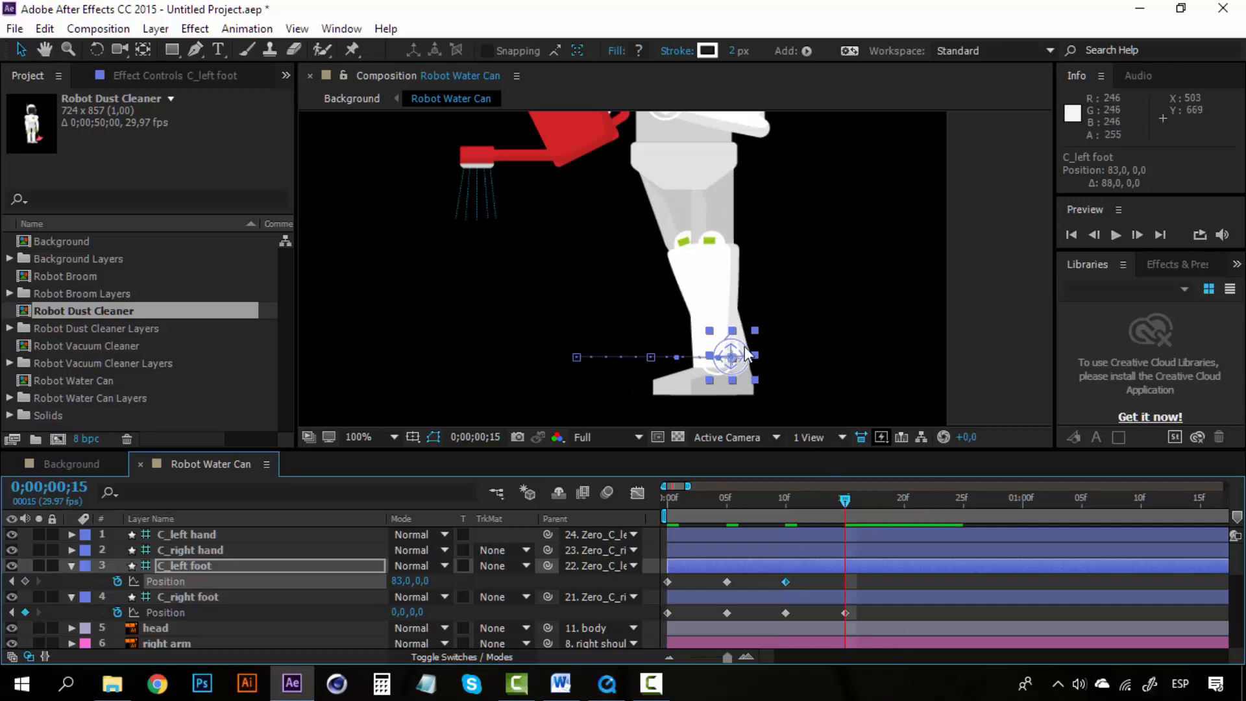
left_click_drag(745, 356, 667, 301)
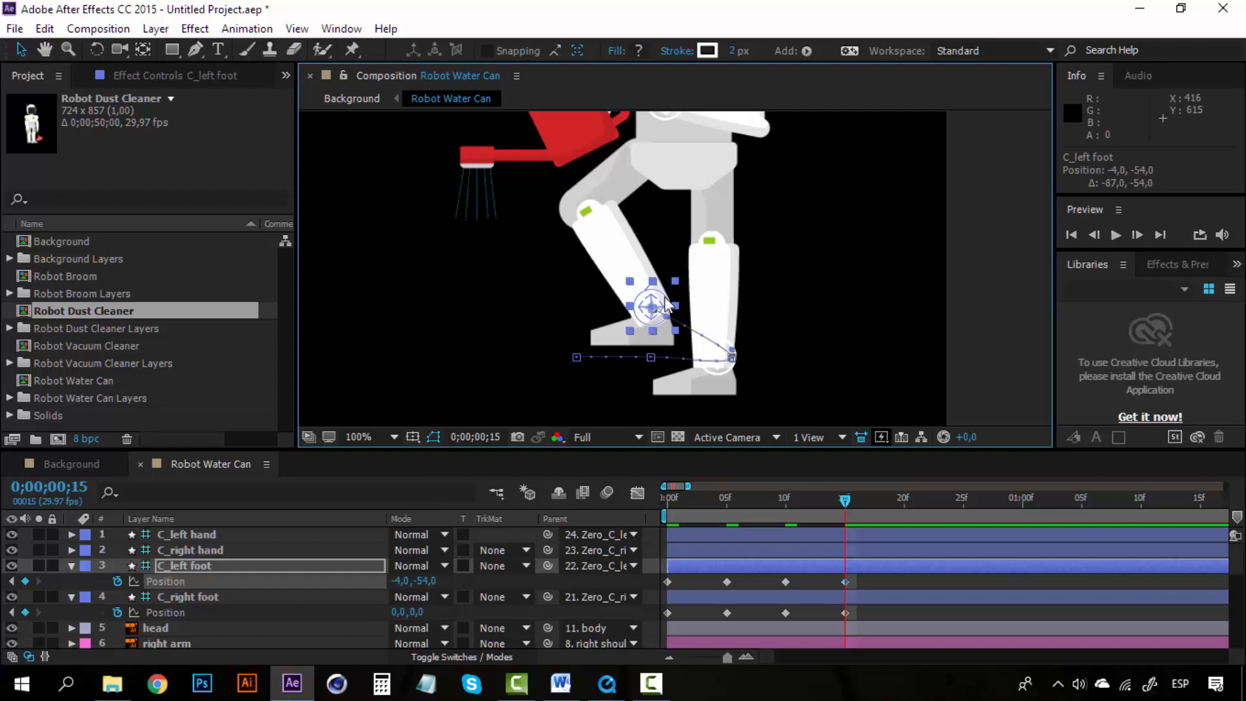
Preview the walk with both feet animated from 0;00;00;00, and clear the keyframe selection.
left_click_drag(823, 504, 680, 489)
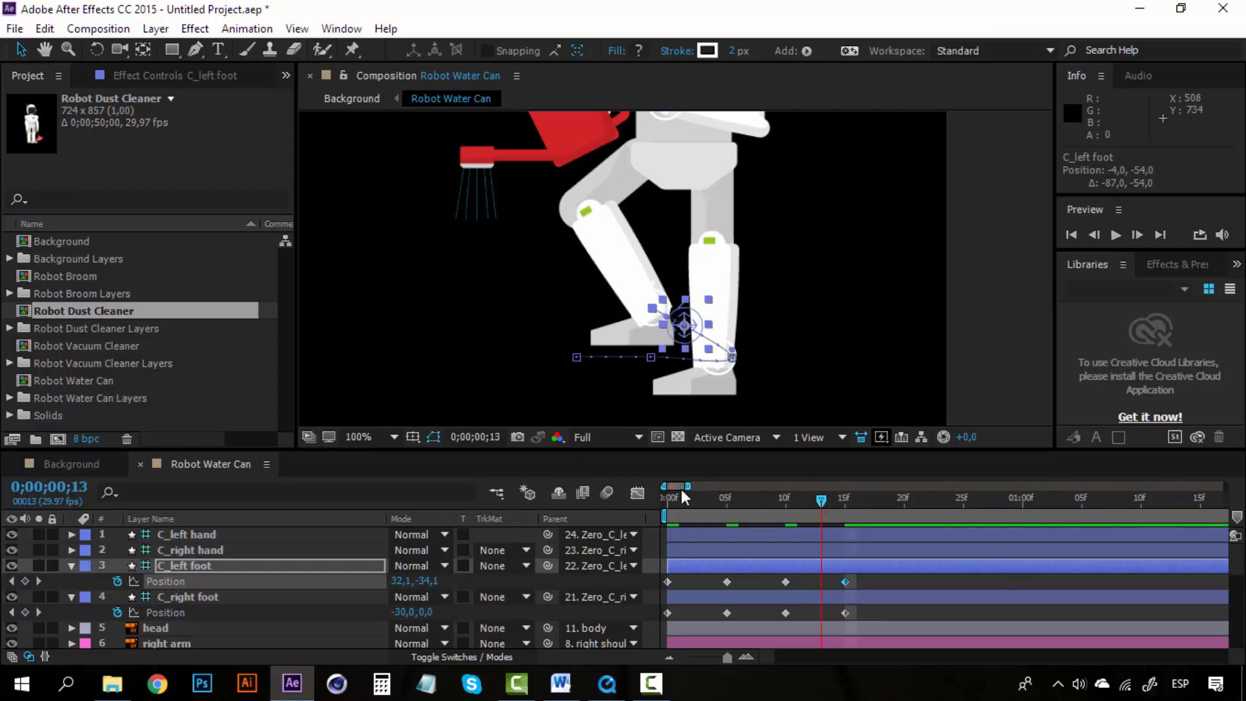
key("space")
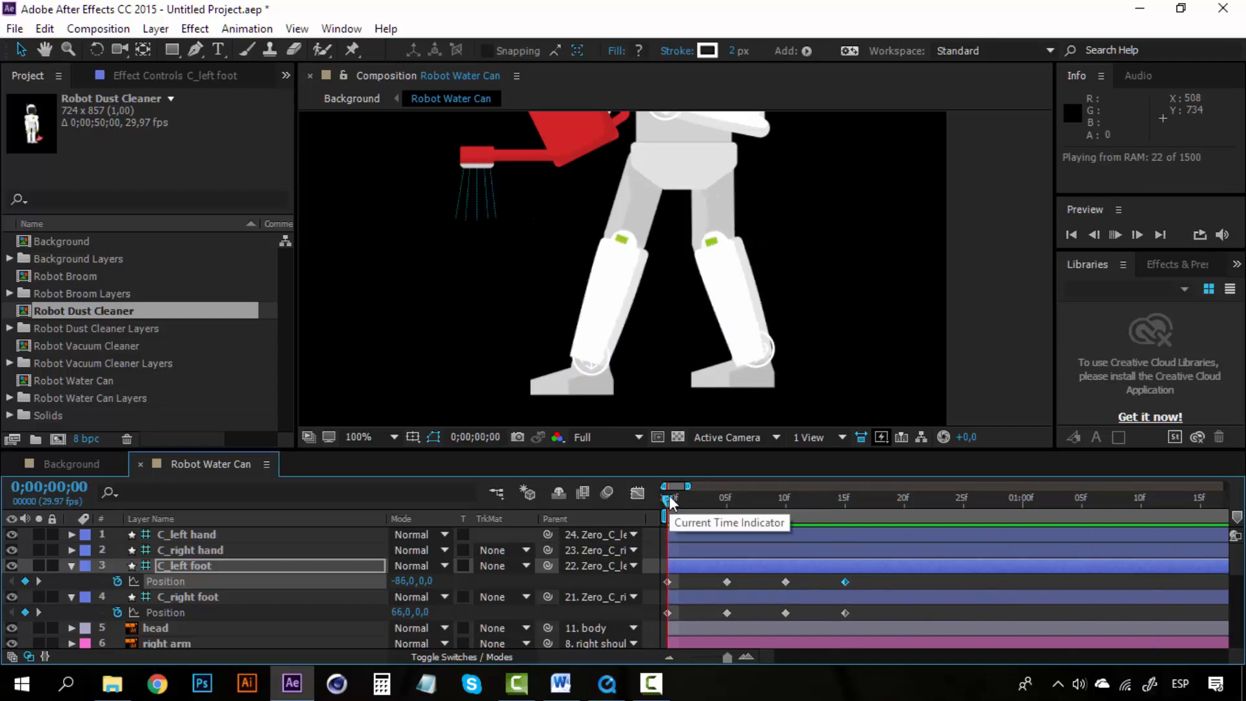
key("space")
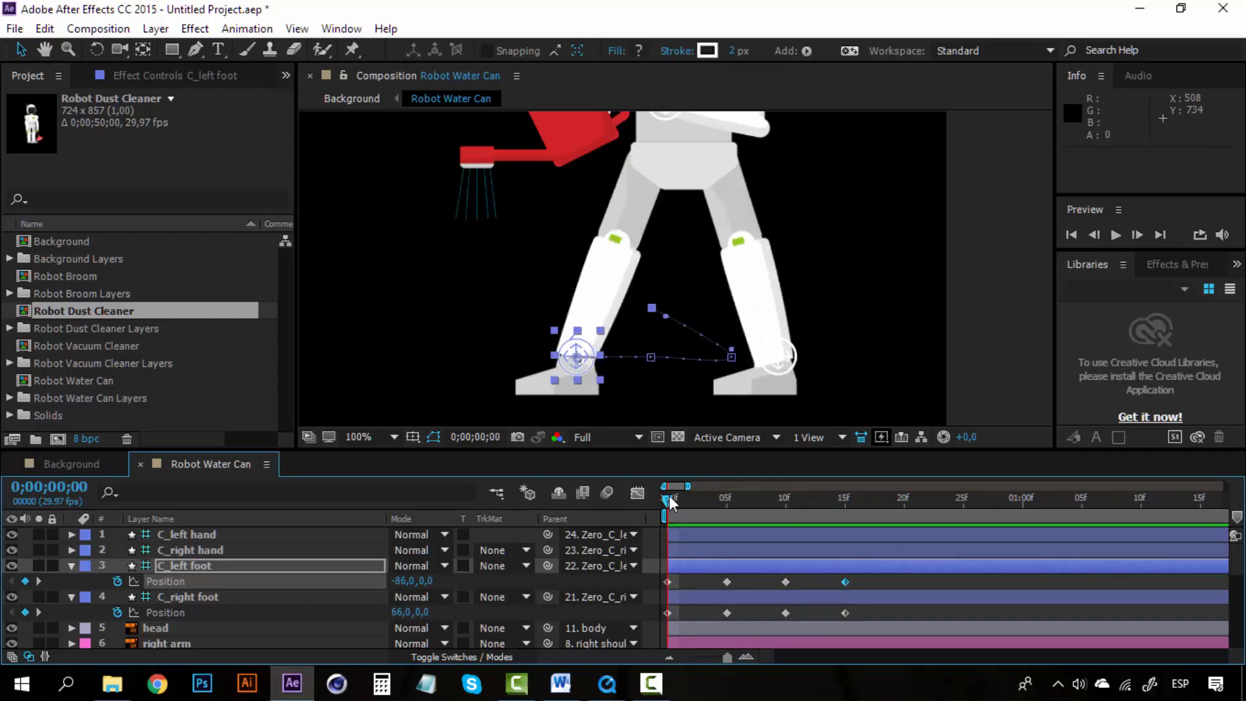
left_click(875, 582)
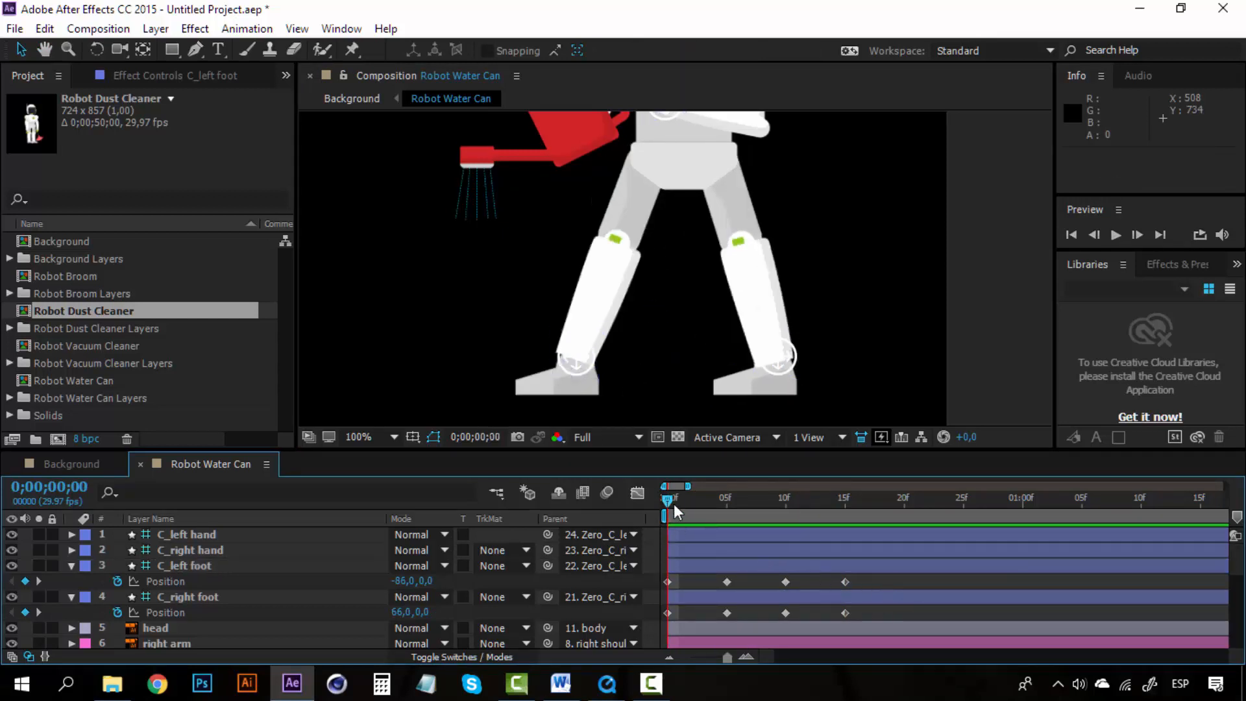
Set the Spatial Interpolation of all four C_left foot Position keyframes to Linear.
left_click(276, 566)
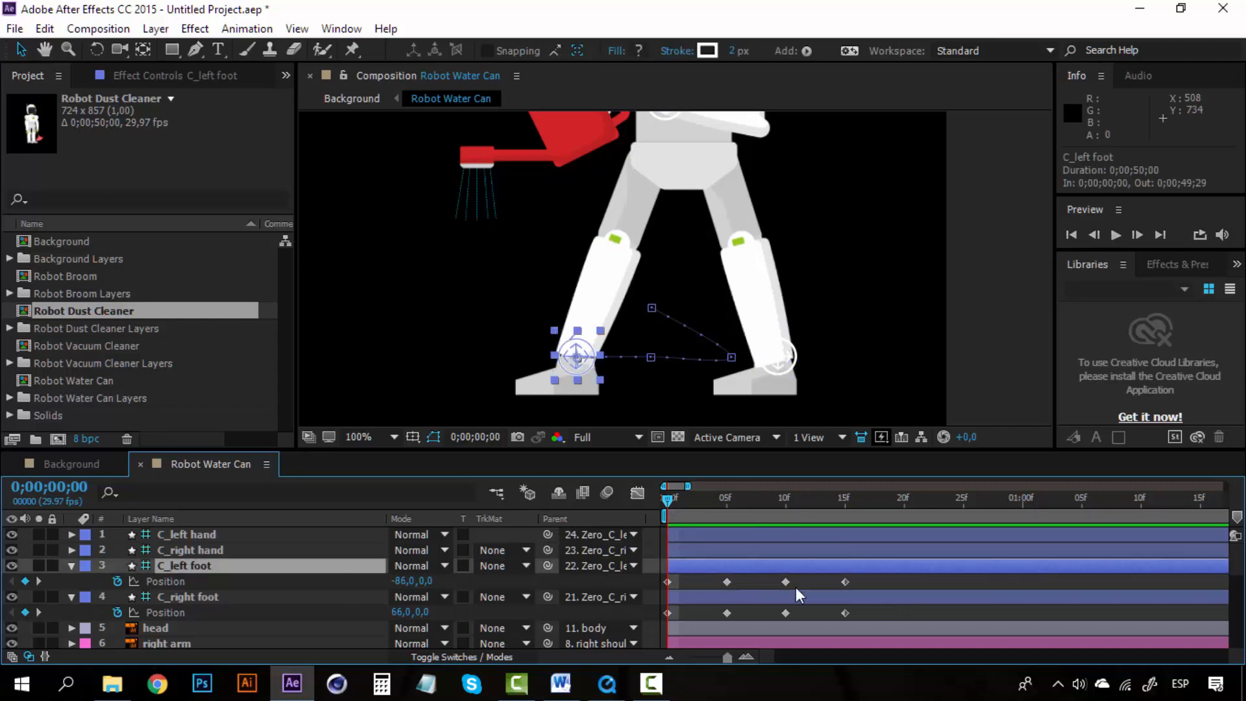
left_click_drag(858, 578, 632, 593)
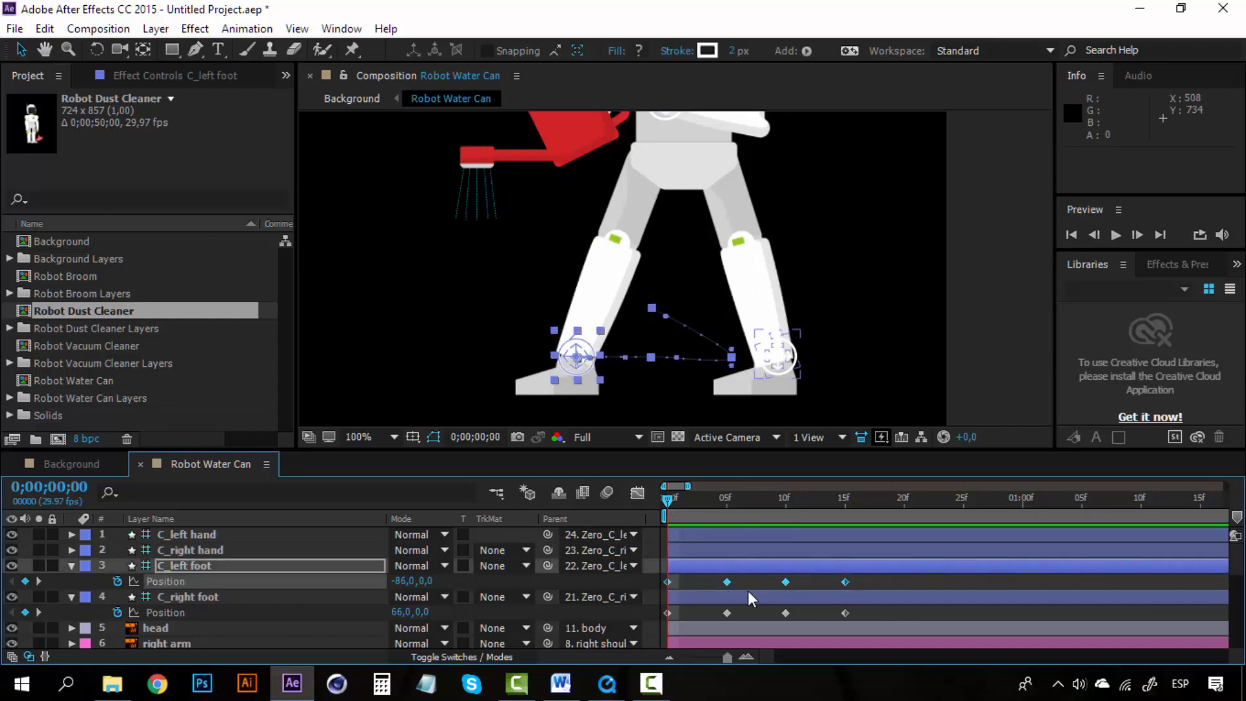
right_click(727, 581)
left_click(823, 511)
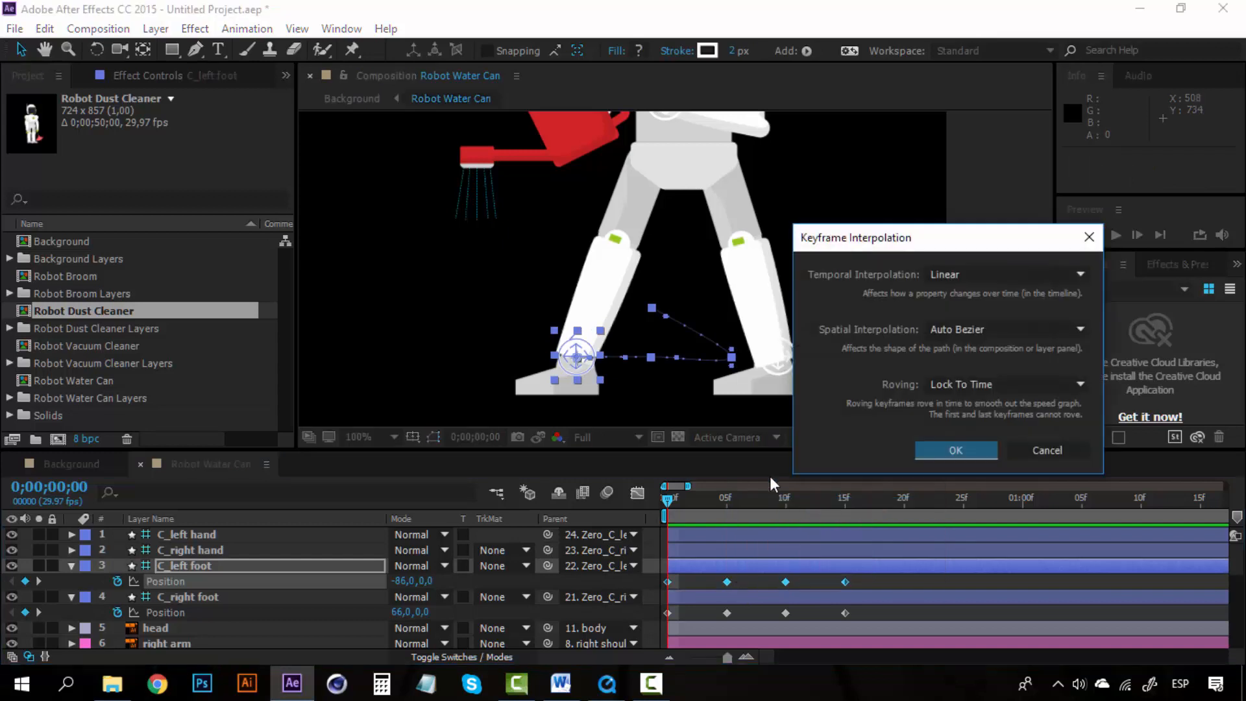
left_click(988, 323)
left_click(965, 371)
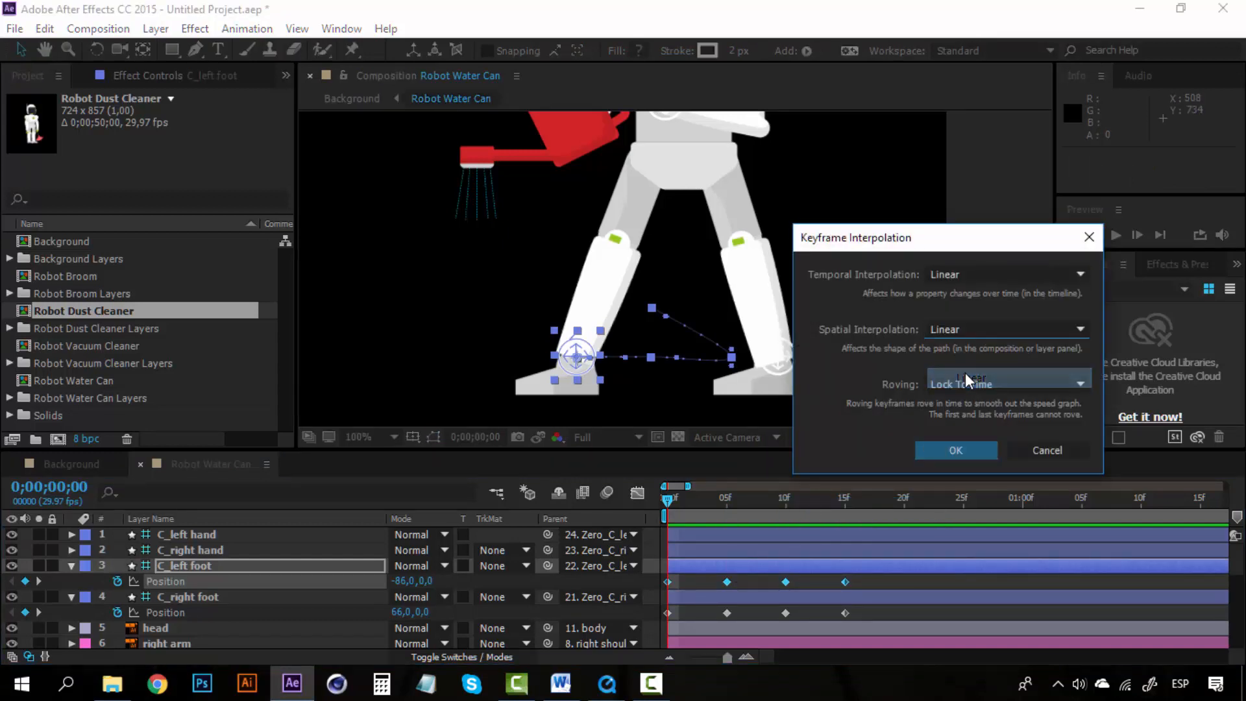
left_click(959, 447)
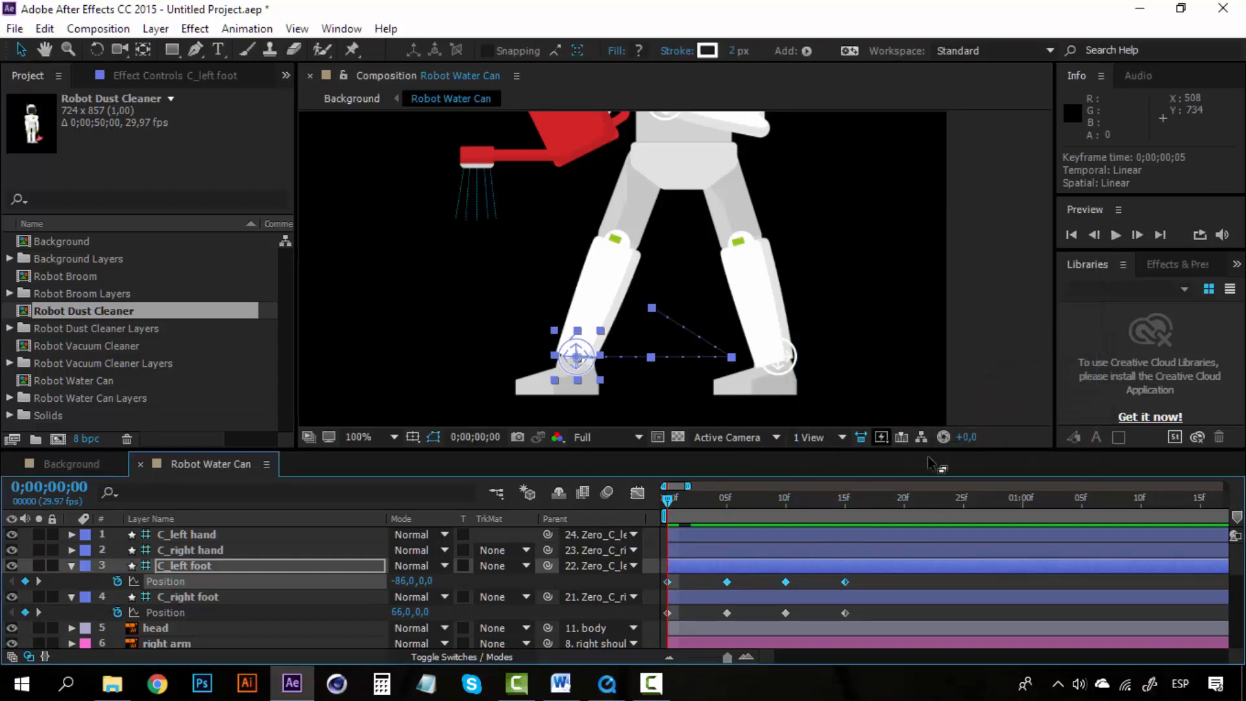
Play back the walk with C_left foot's linear motion path, return to 0;00;00;00 and deselect the keyframes.
key("space")
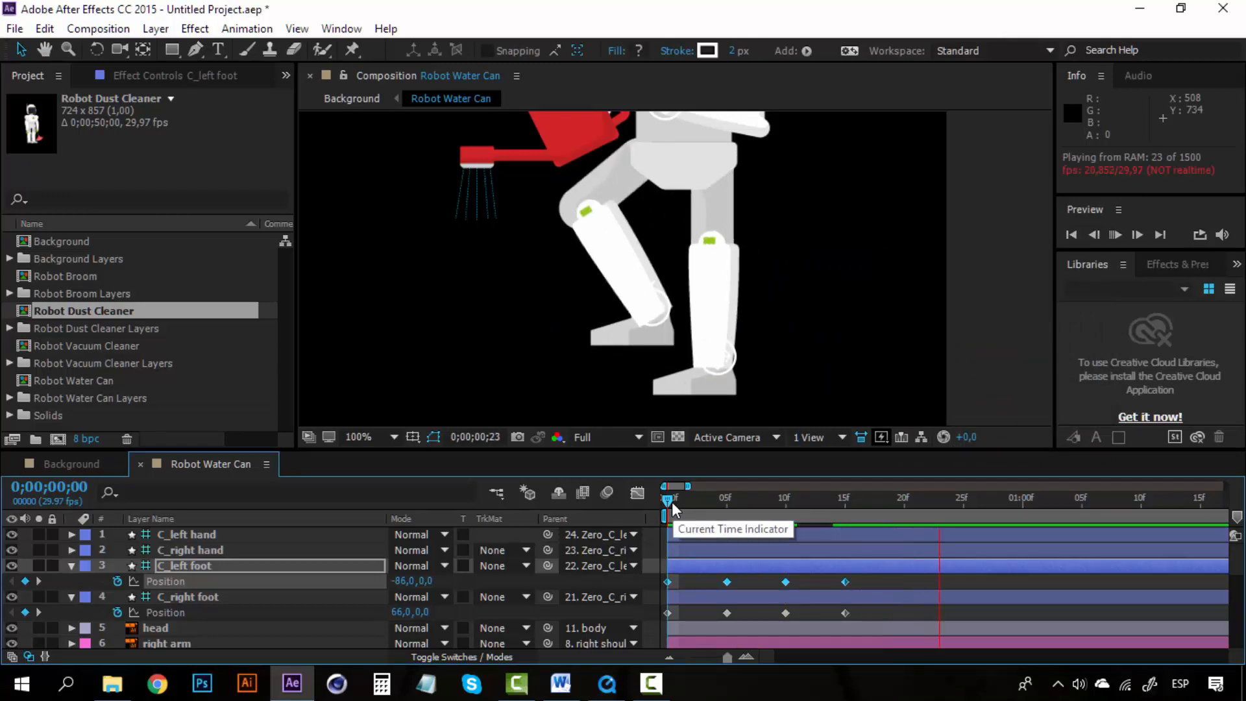
left_click(667, 497)
left_click(813, 579)
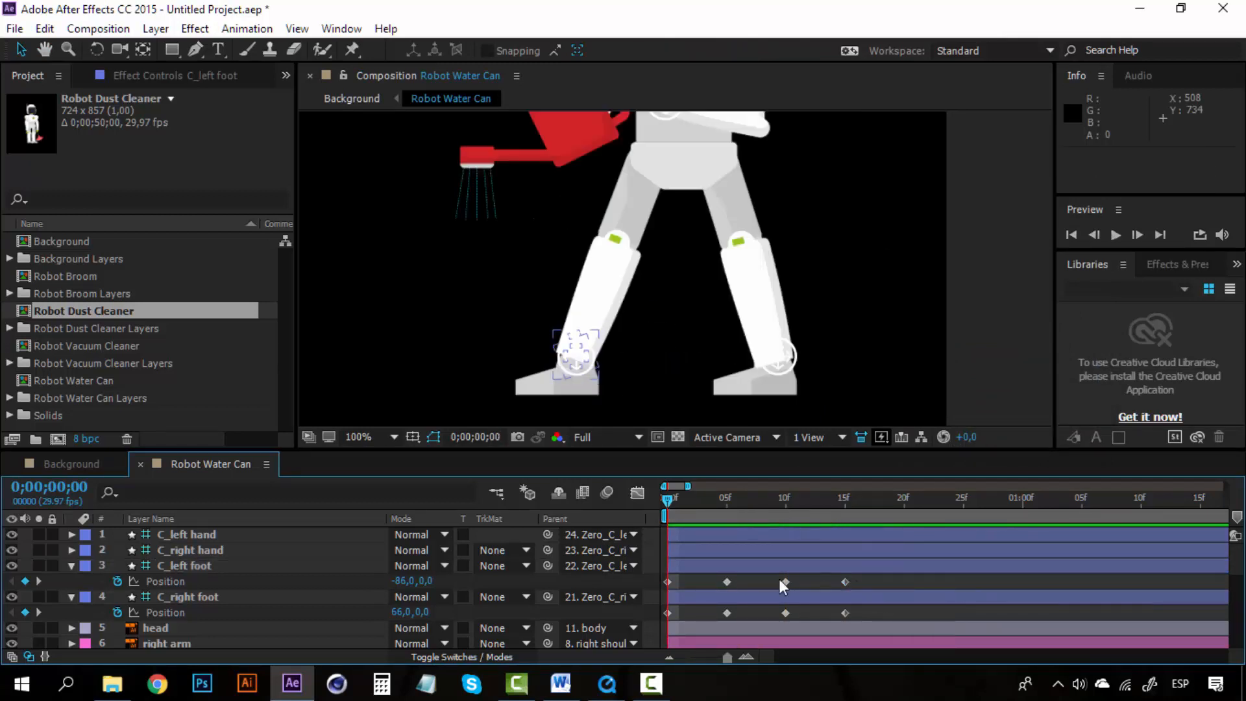
Apply Easy Ease to all four C_left foot Position keyframes.
left_click_drag(857, 575, 647, 587)
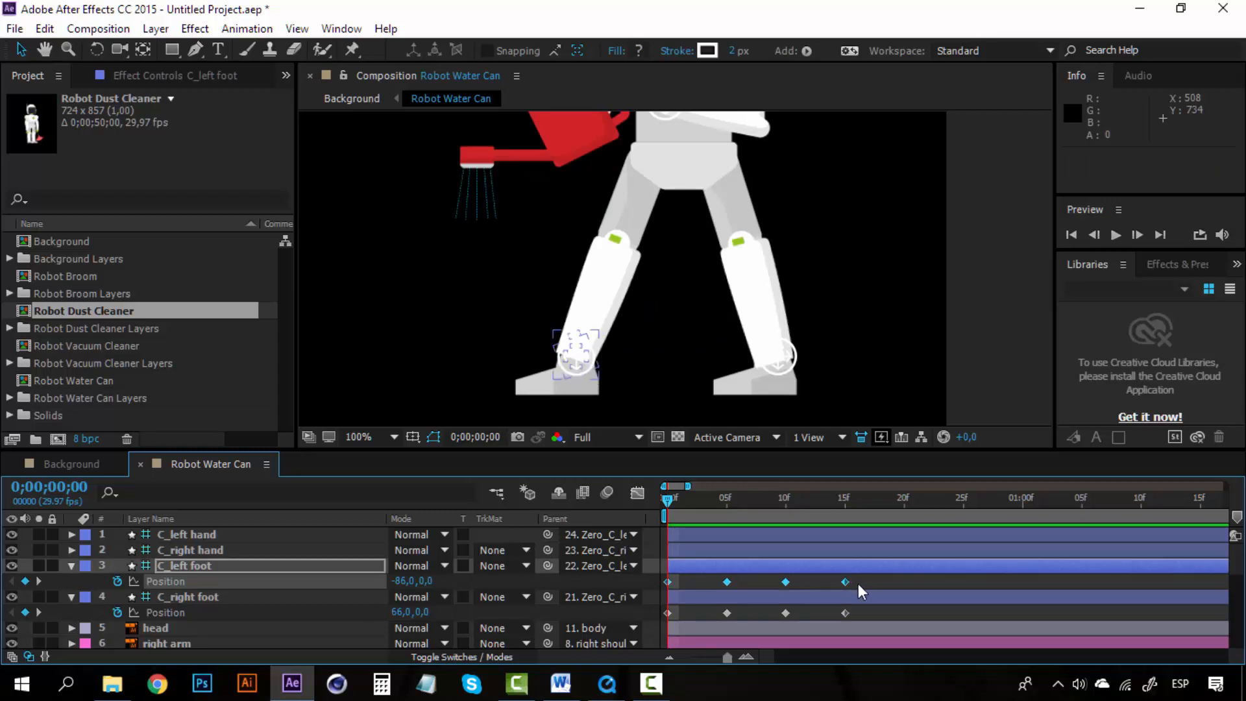
left_click_drag(858, 582, 656, 589)
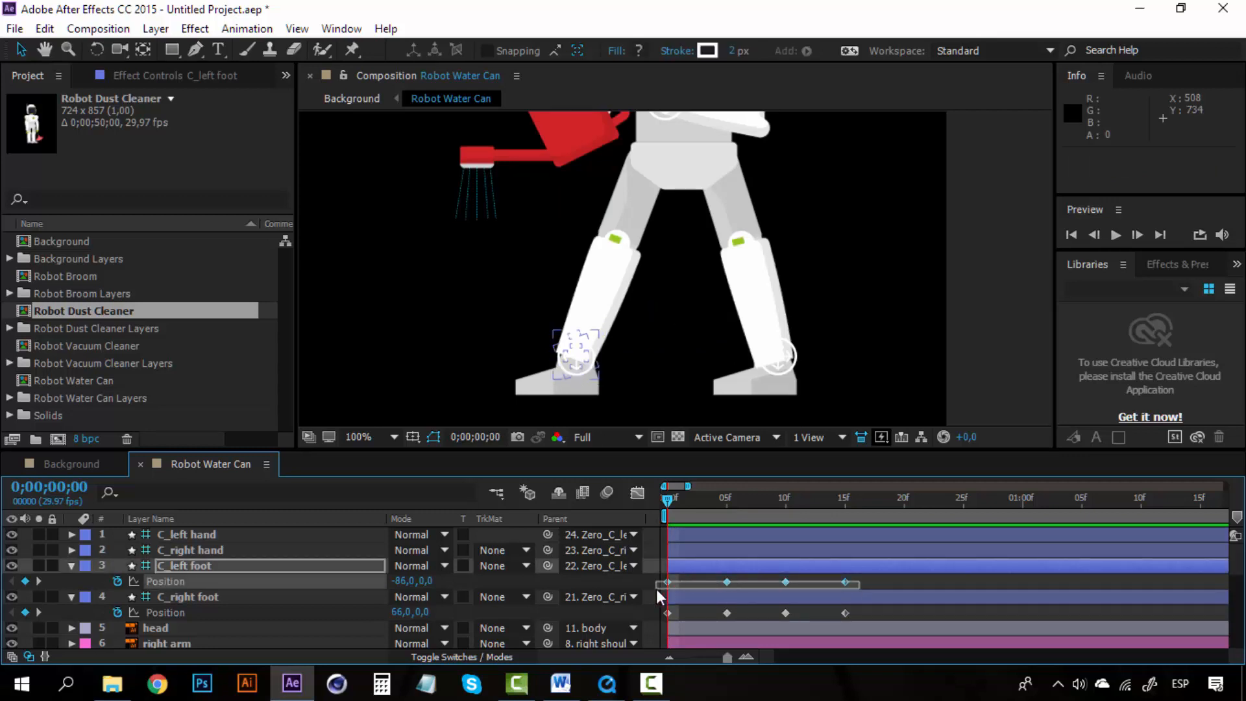
right_click(730, 582)
mouse_move(844, 569)
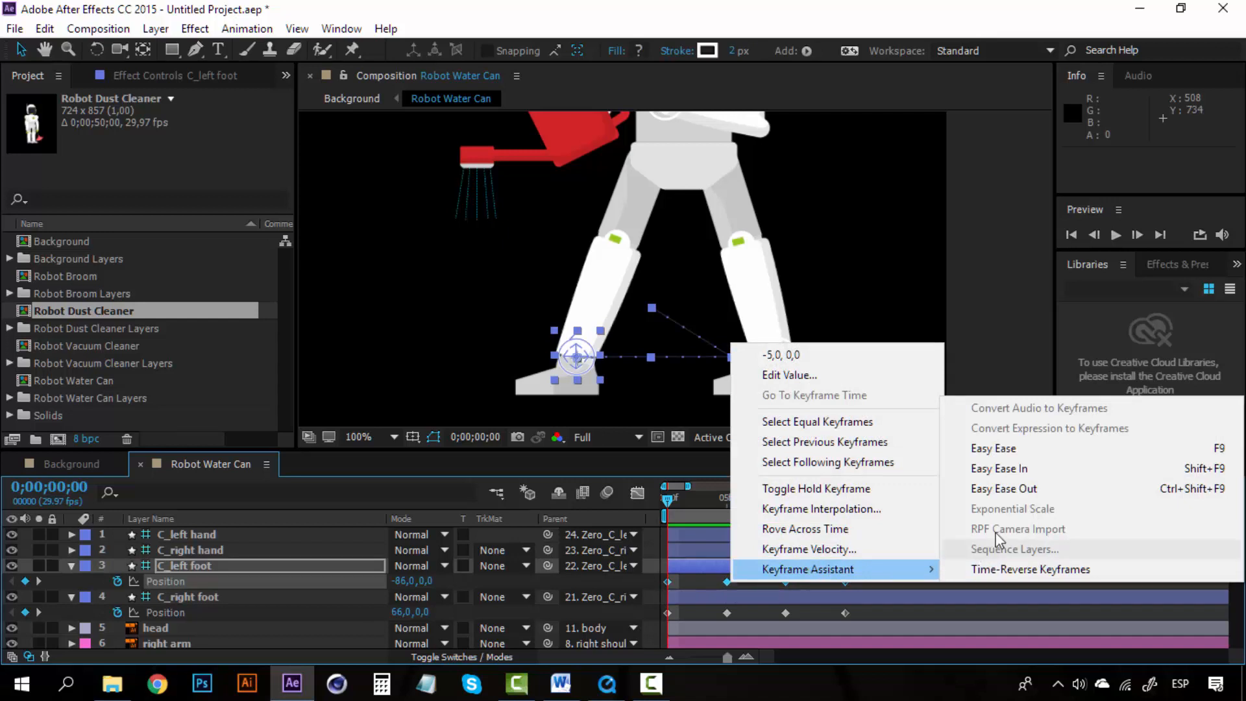
left_click(1038, 450)
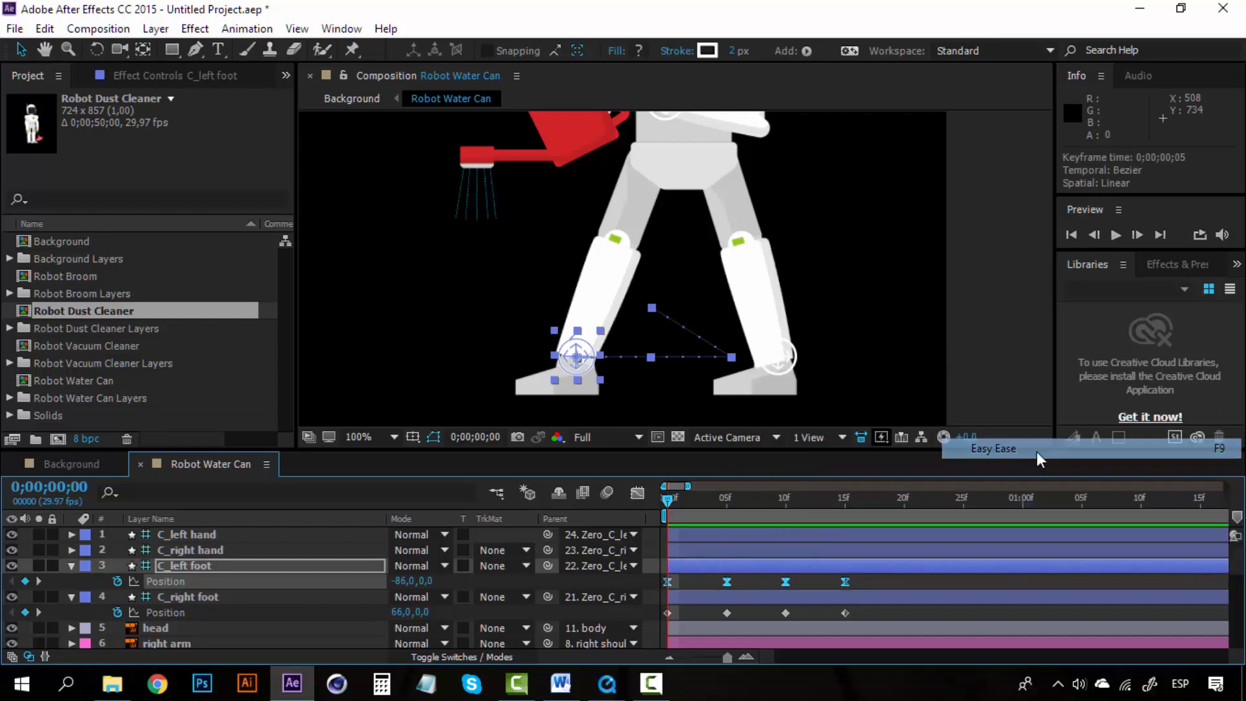
Apply Easy Ease to all four C_right foot Position keyframes and deselect them.
left_click_drag(882, 607, 659, 618)
right_click(669, 613)
mouse_move(797, 602)
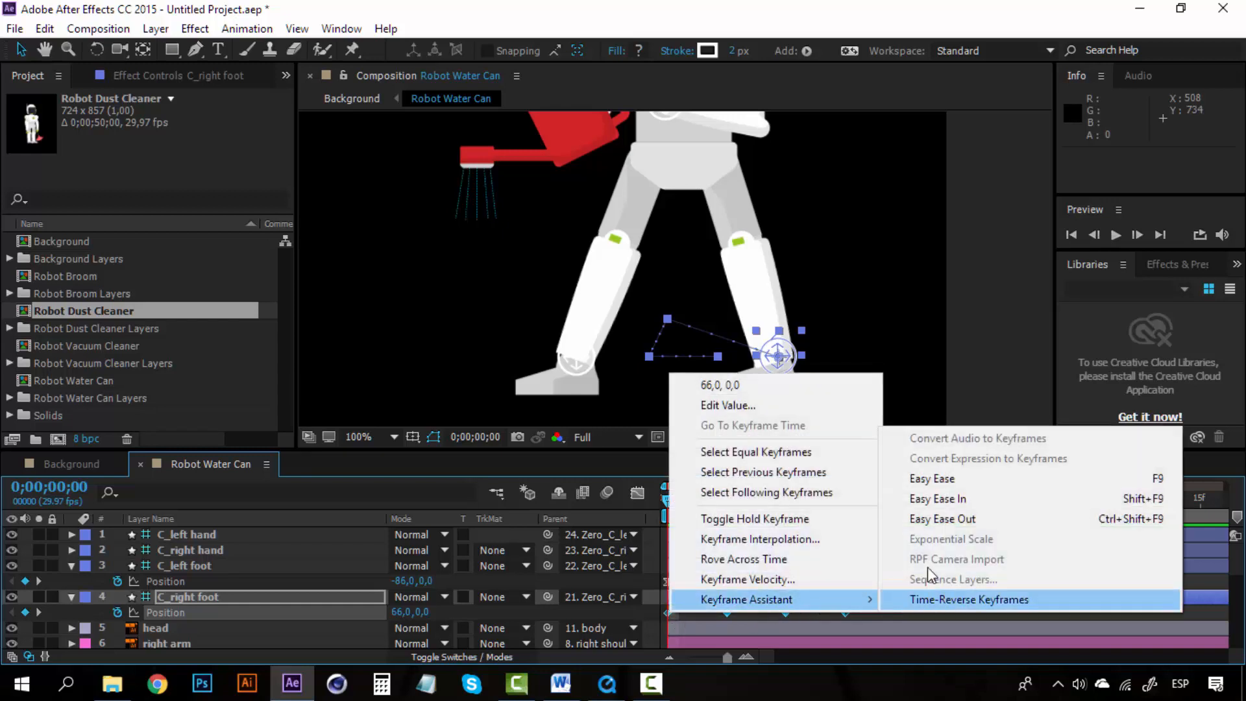
left_click(980, 480)
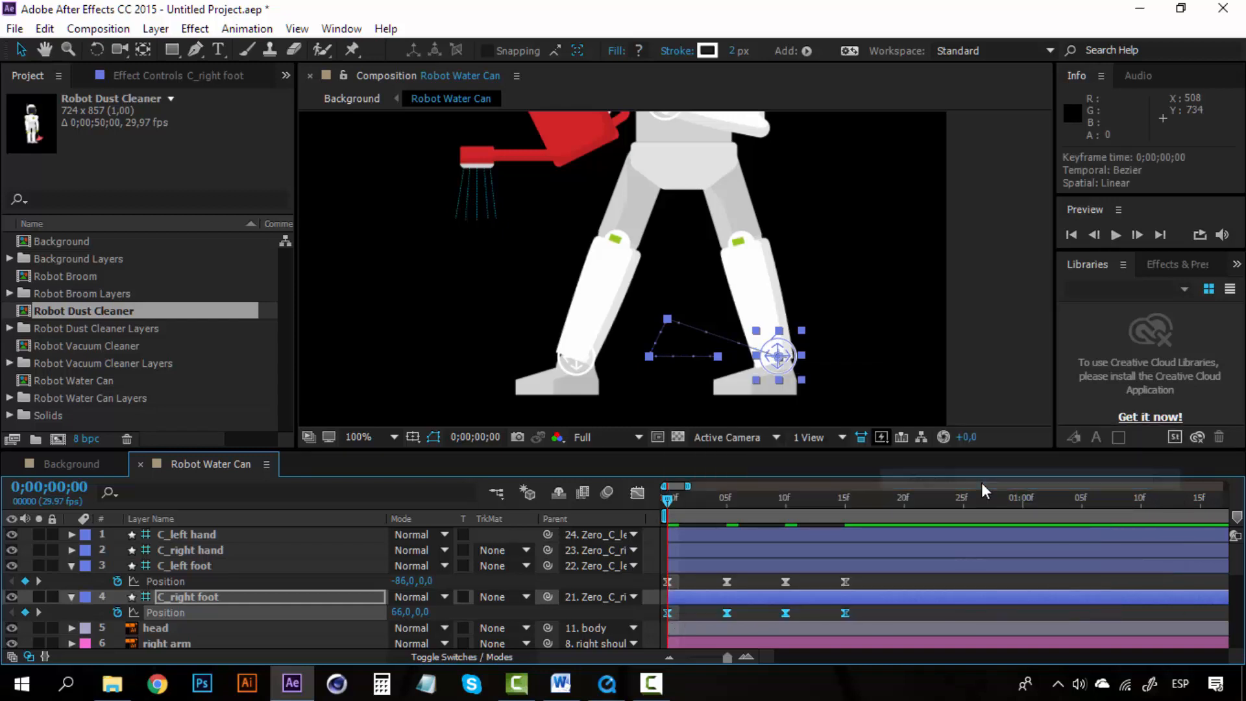
left_click(890, 579)
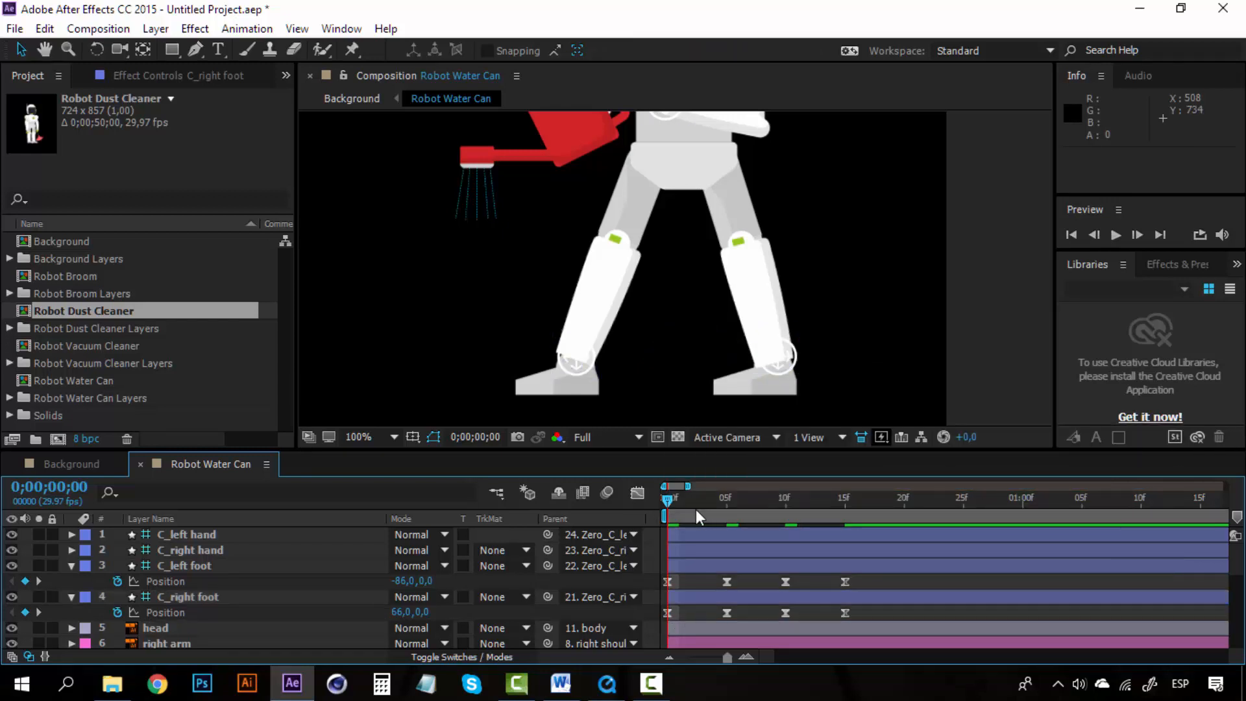
Copy the four C_left foot Position keyframes and paste them at 0;00;00;20 and again at 0;00;01;10.
left_click_drag(864, 577, 662, 583)
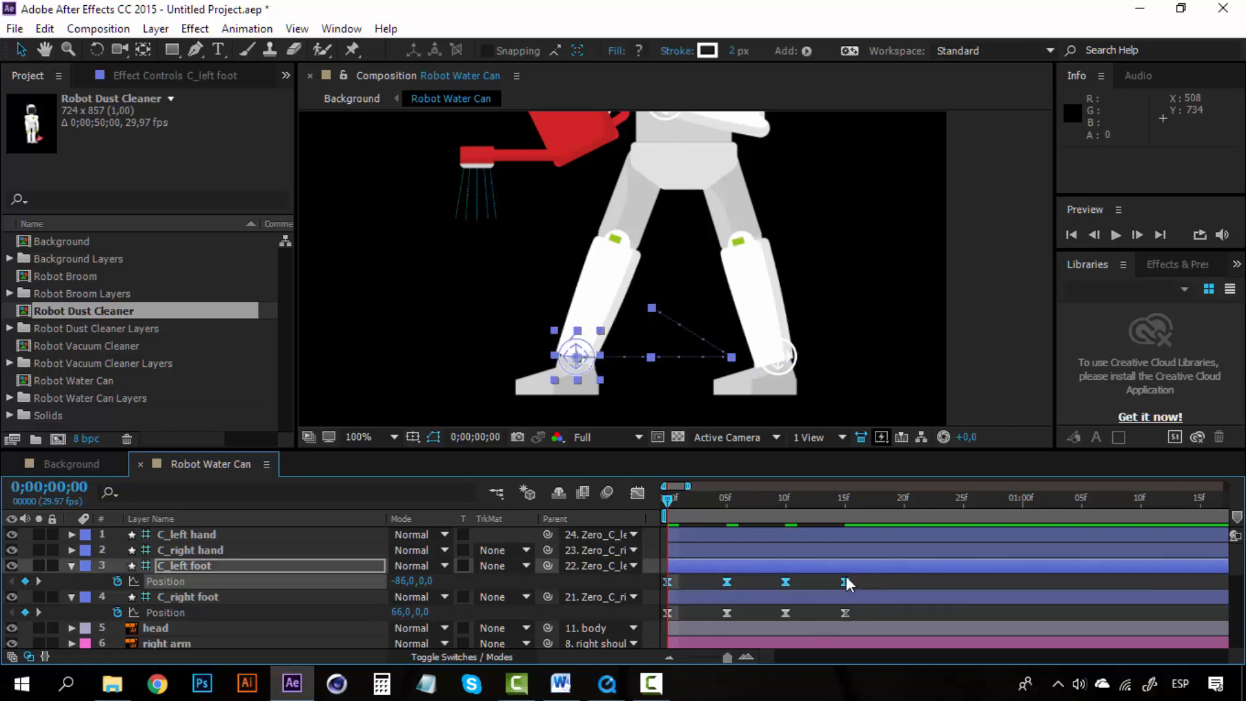
key("ctrl+c")
left_click(903, 504)
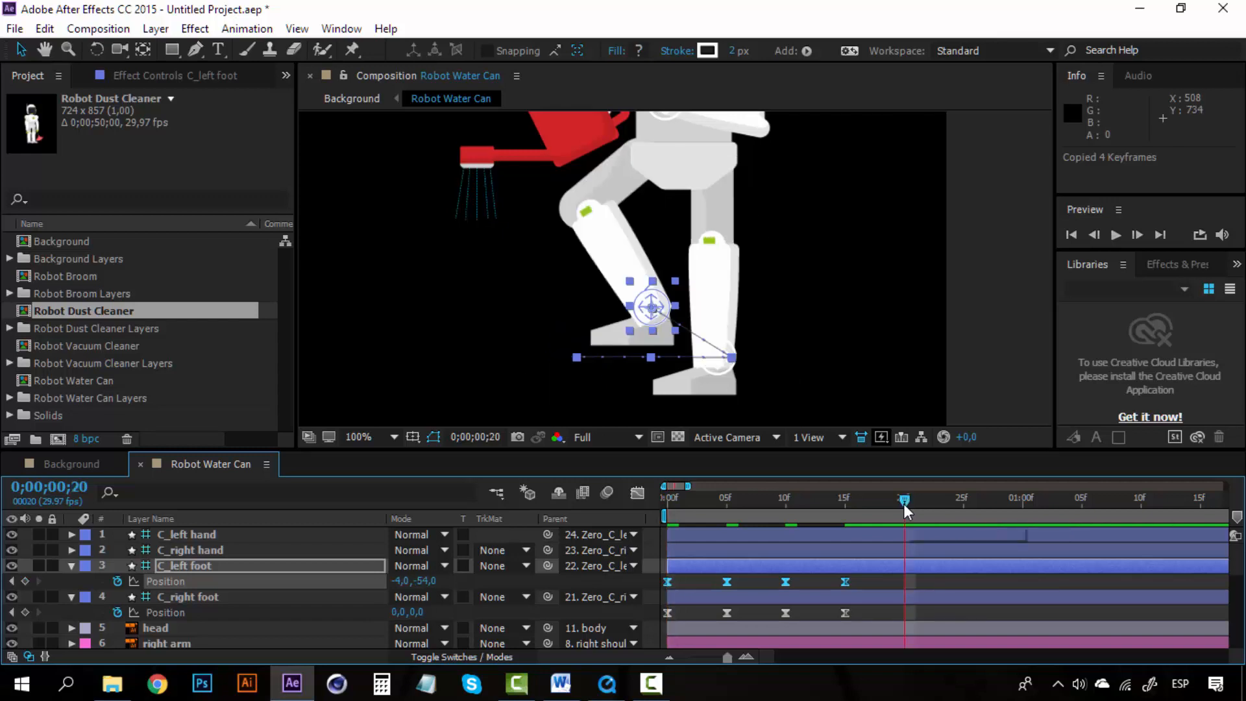
key("ctrl+v")
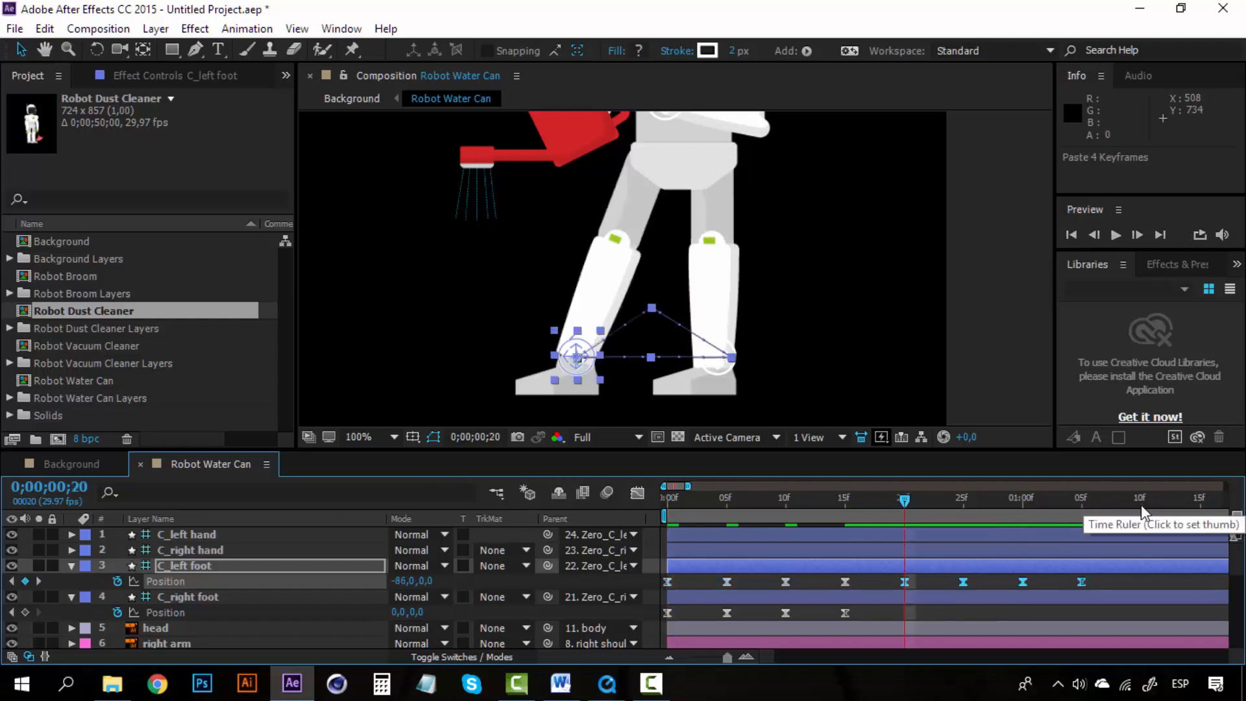
left_click(1142, 500)
key("ctrl+v")
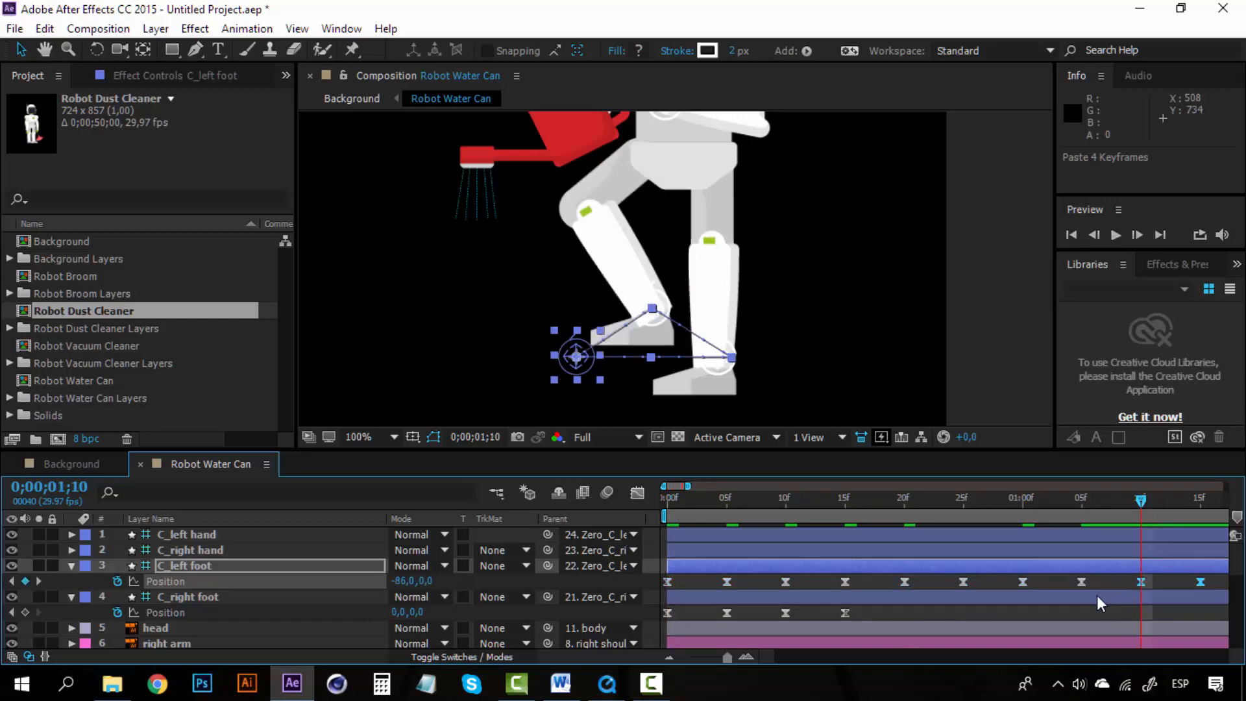
Copy the first four C_right foot Position keyframes and paste them at 0;00;00;20 and again at 0;00;01;10.
left_click_drag(901, 606, 659, 619)
key("ctrl+c")
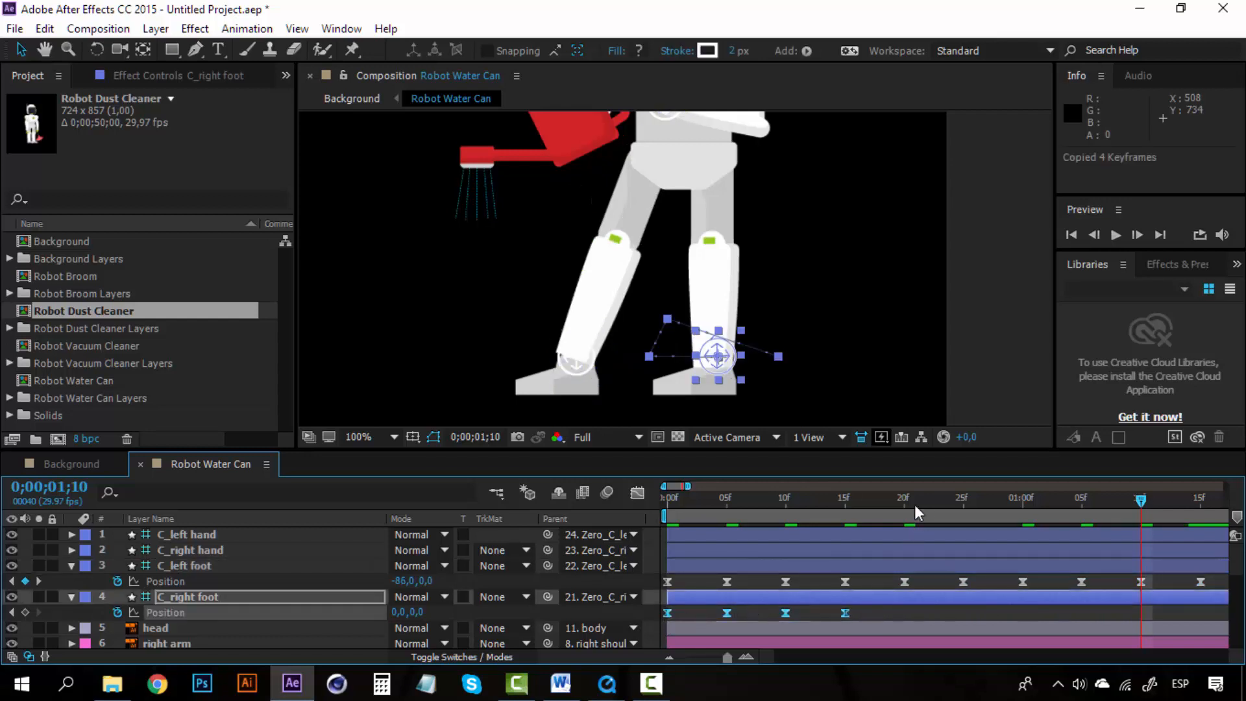
left_click(905, 500)
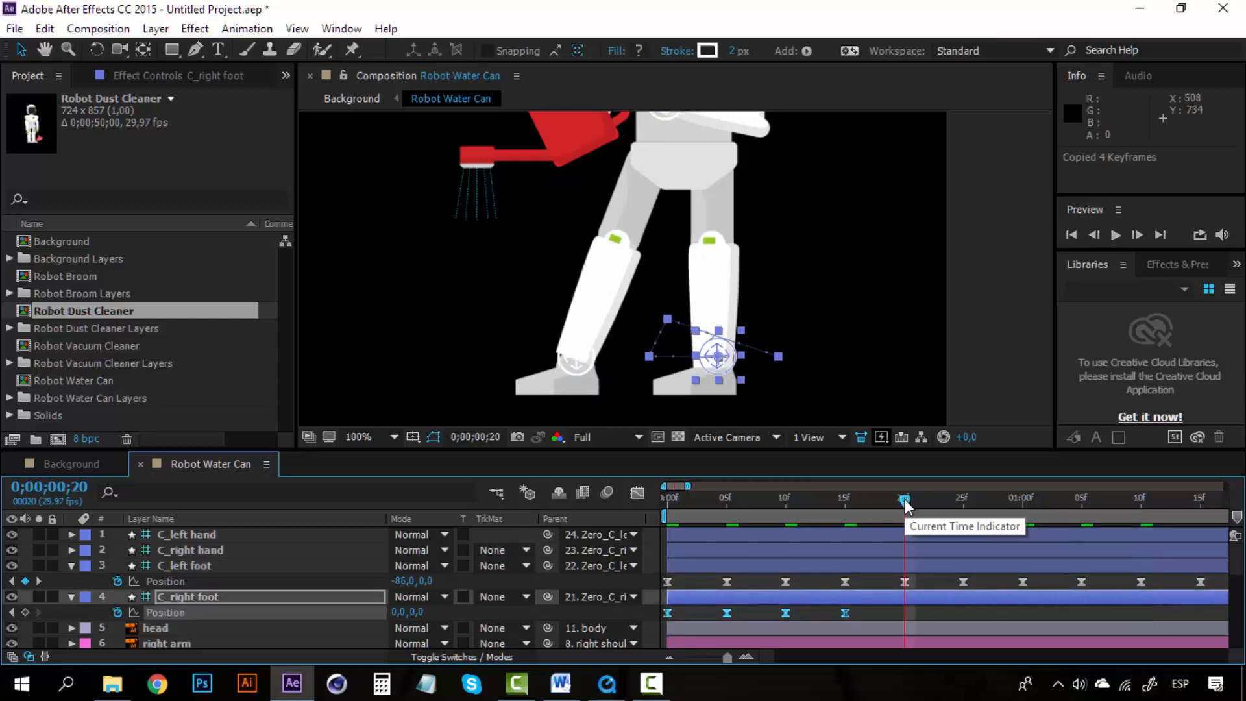
key("ctrl+v")
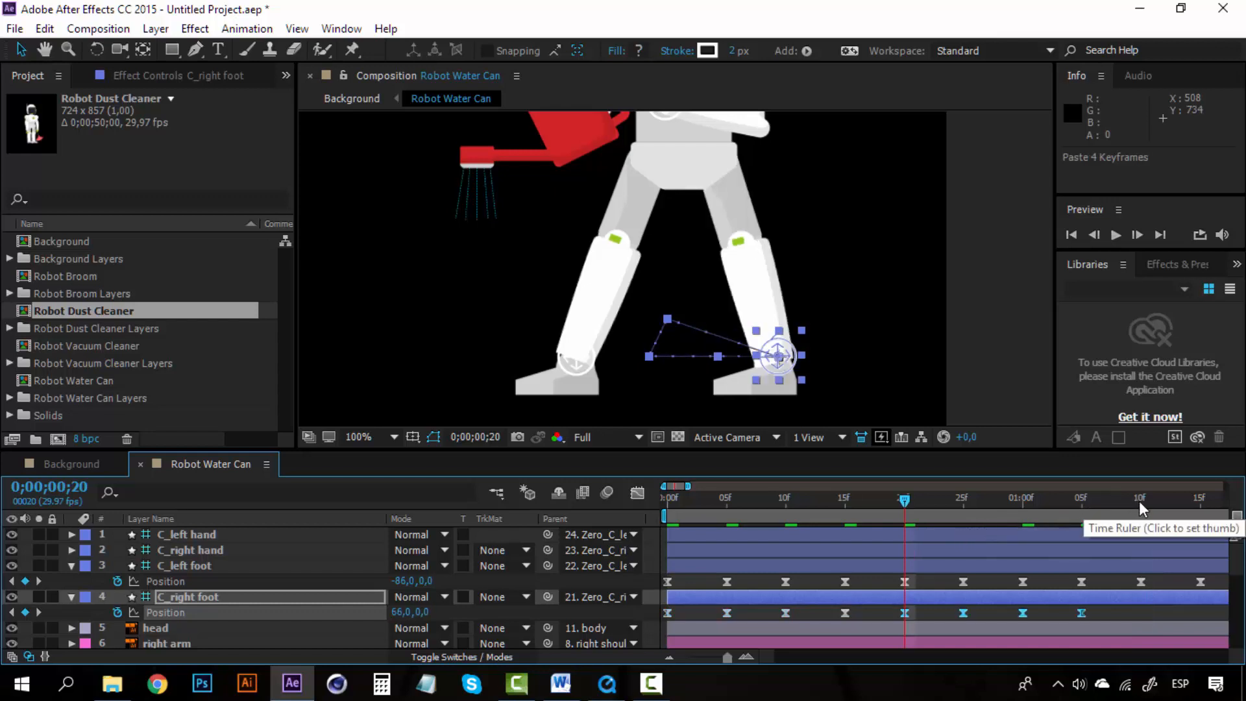
left_click(1141, 500)
key("ctrl+v")
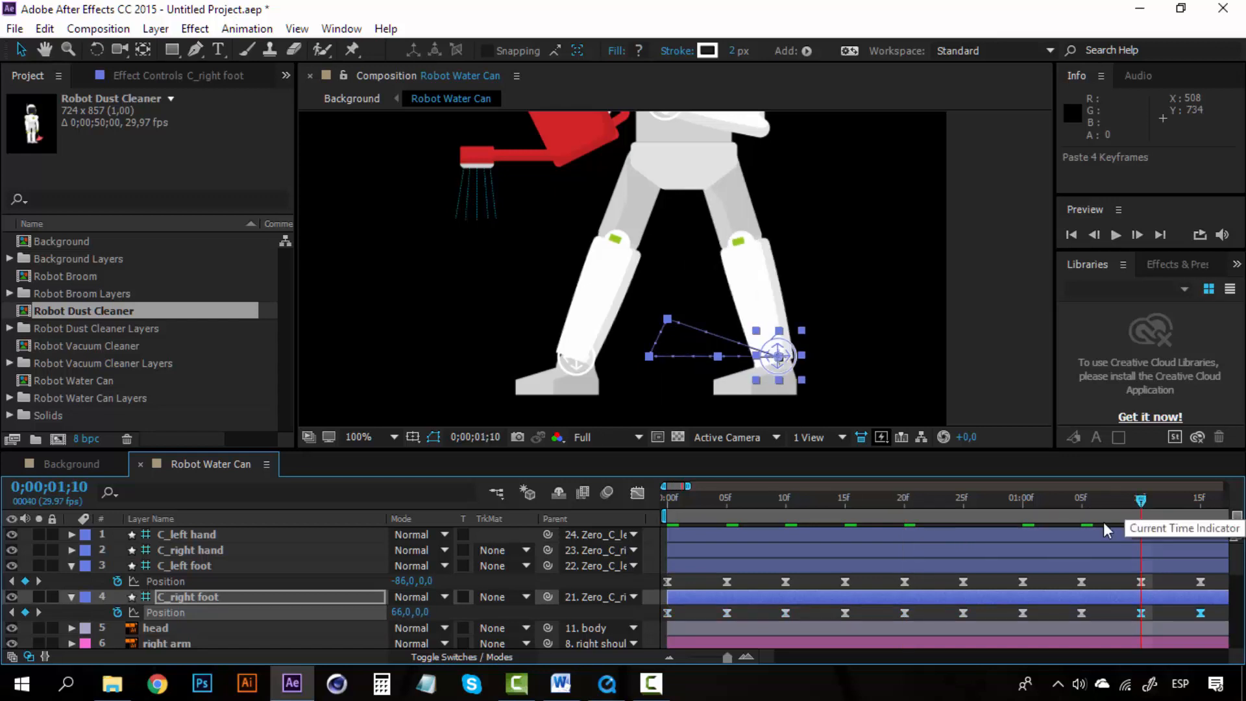
Play back the repeated walk cycle from 0;00;00;00 with the whole robot in view, and stop the preview.
left_click(669, 657)
left_click(669, 658)
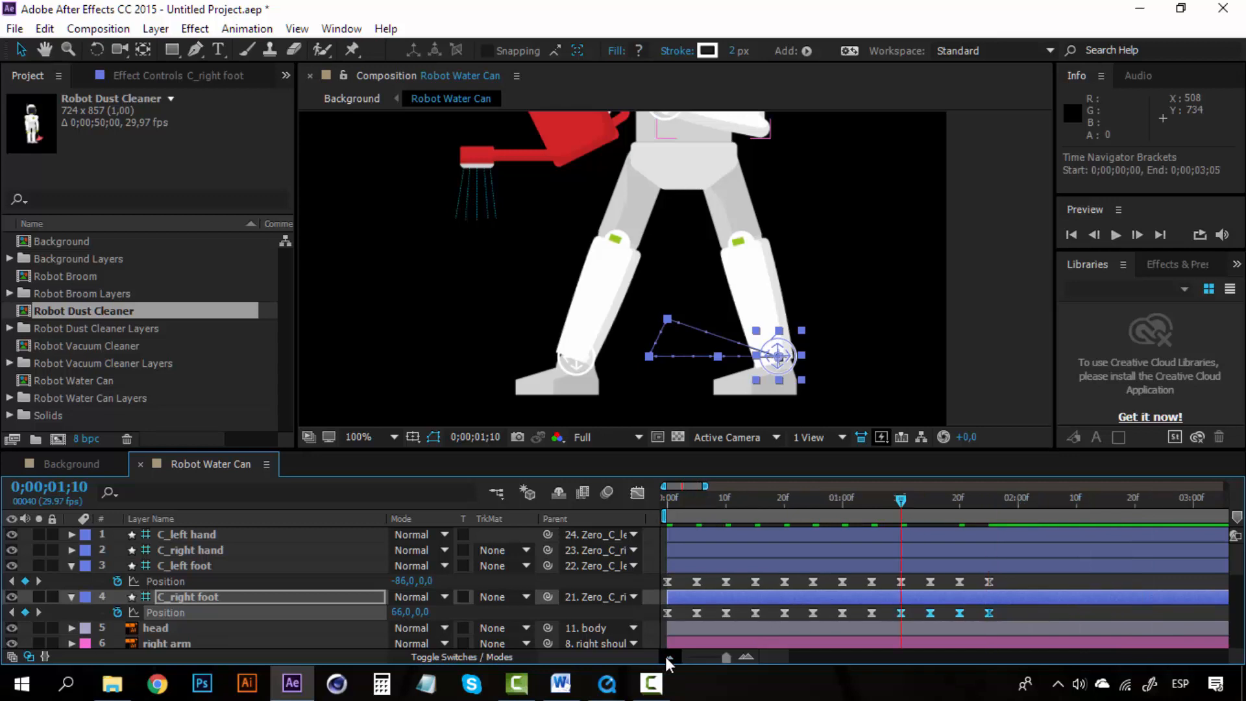
left_click(669, 658)
left_click_drag(663, 500, 649, 500)
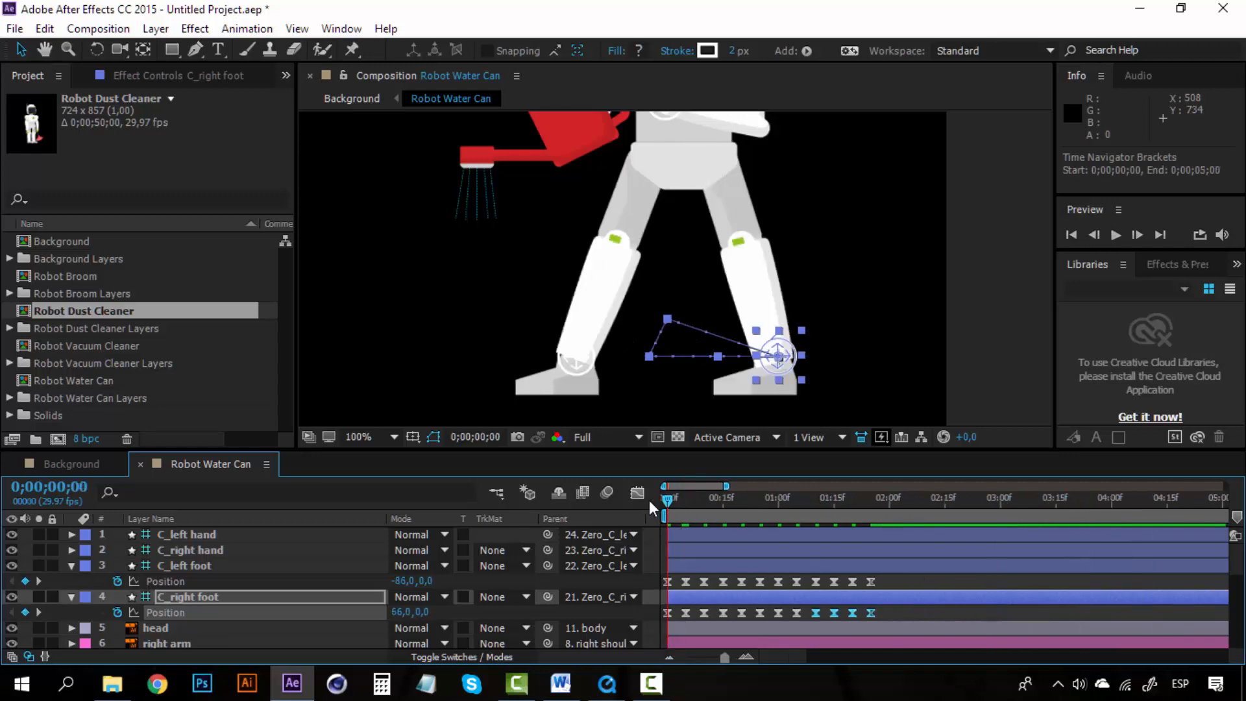
scroll(680, 237, "down", 4)
key("h")
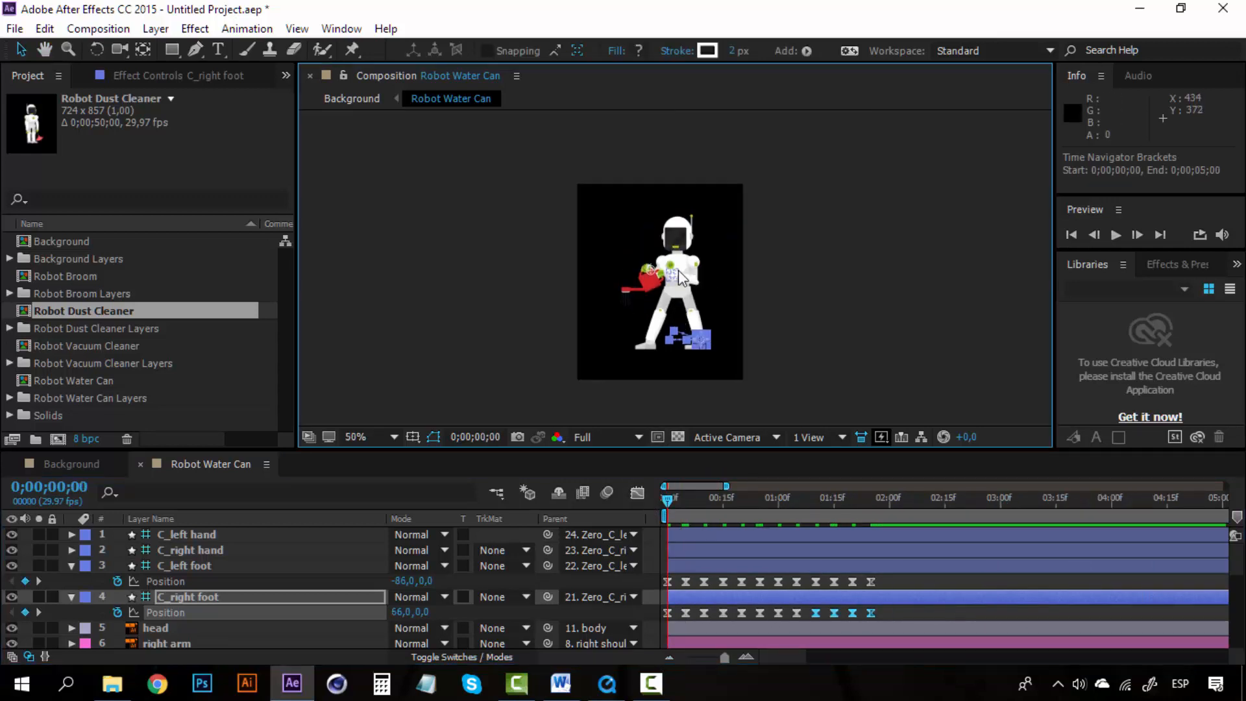
scroll(711, 307, "up", 2)
key("v")
key("space")
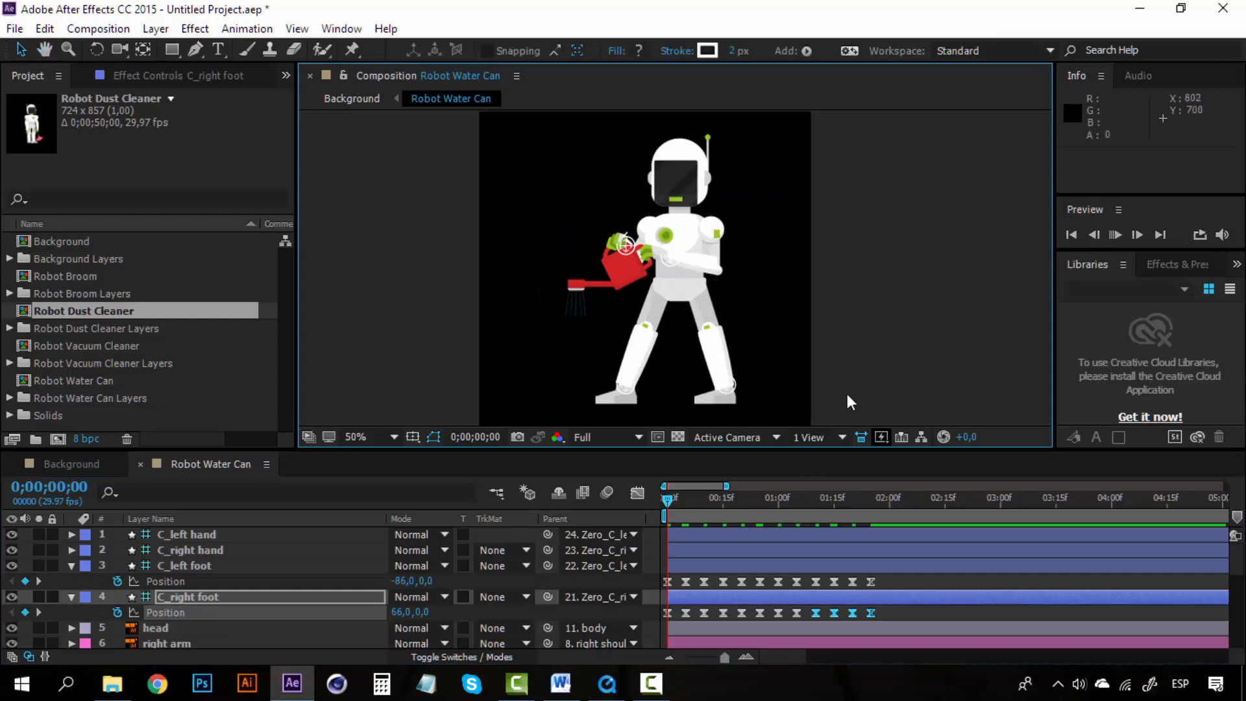
left_click(667, 498)
key("space")
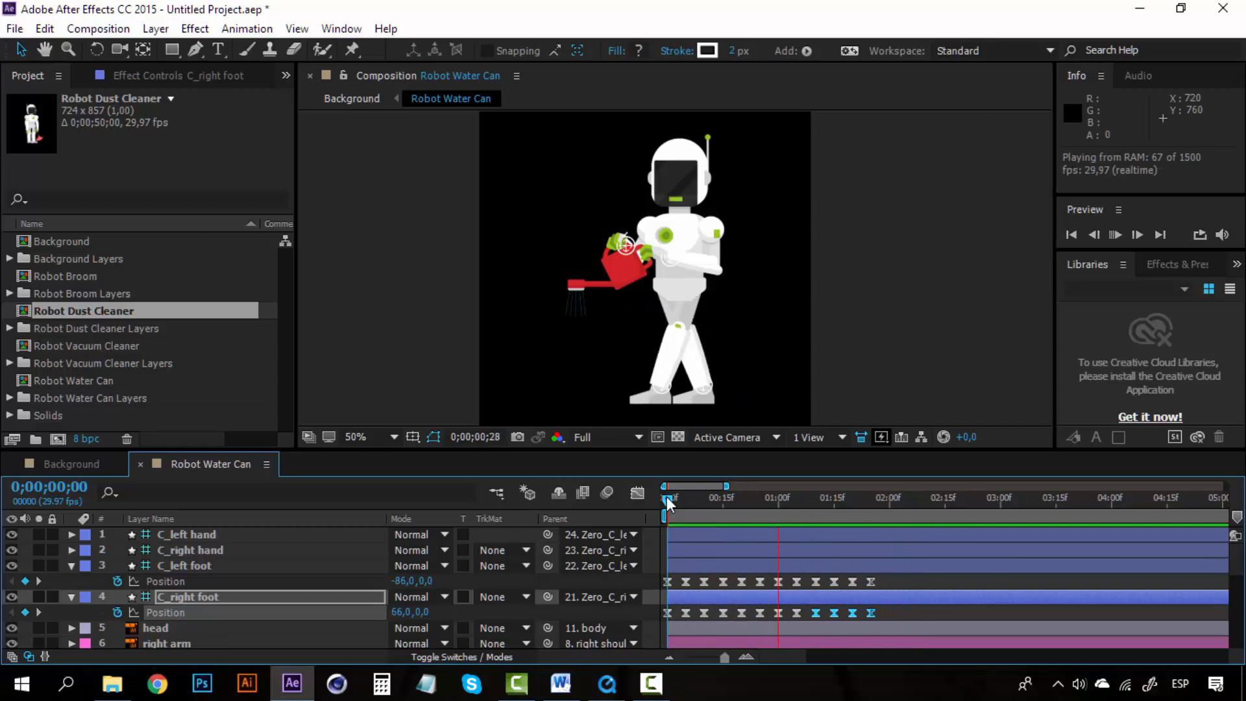
key("space")
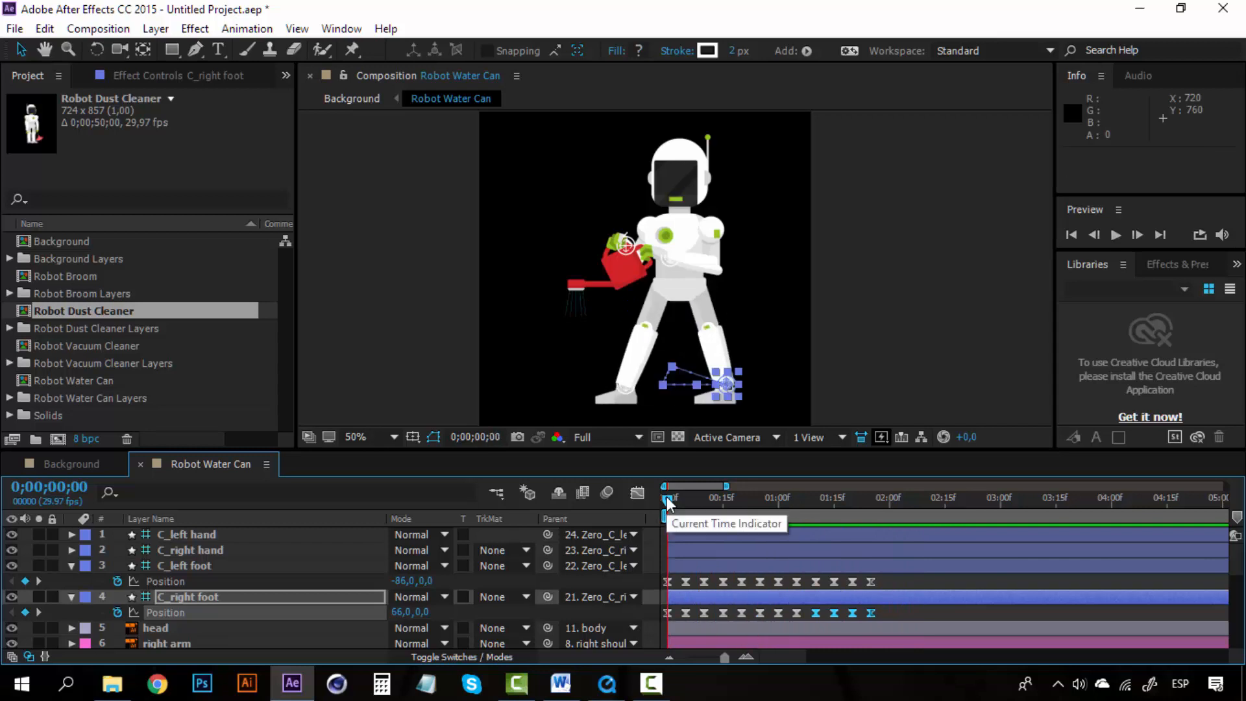
In the Background composition, start keyframing the Robot Water Can layer's Position at 0;00;00;00.
left_click(91, 465)
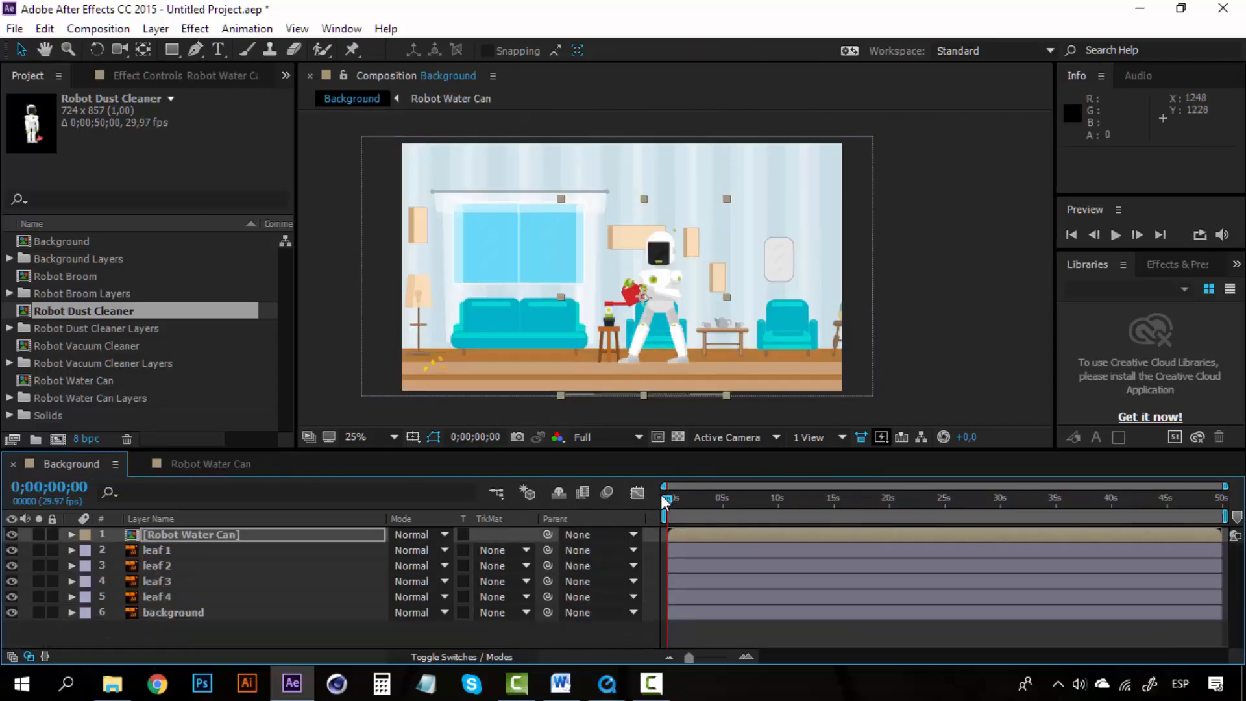
left_click(188, 539)
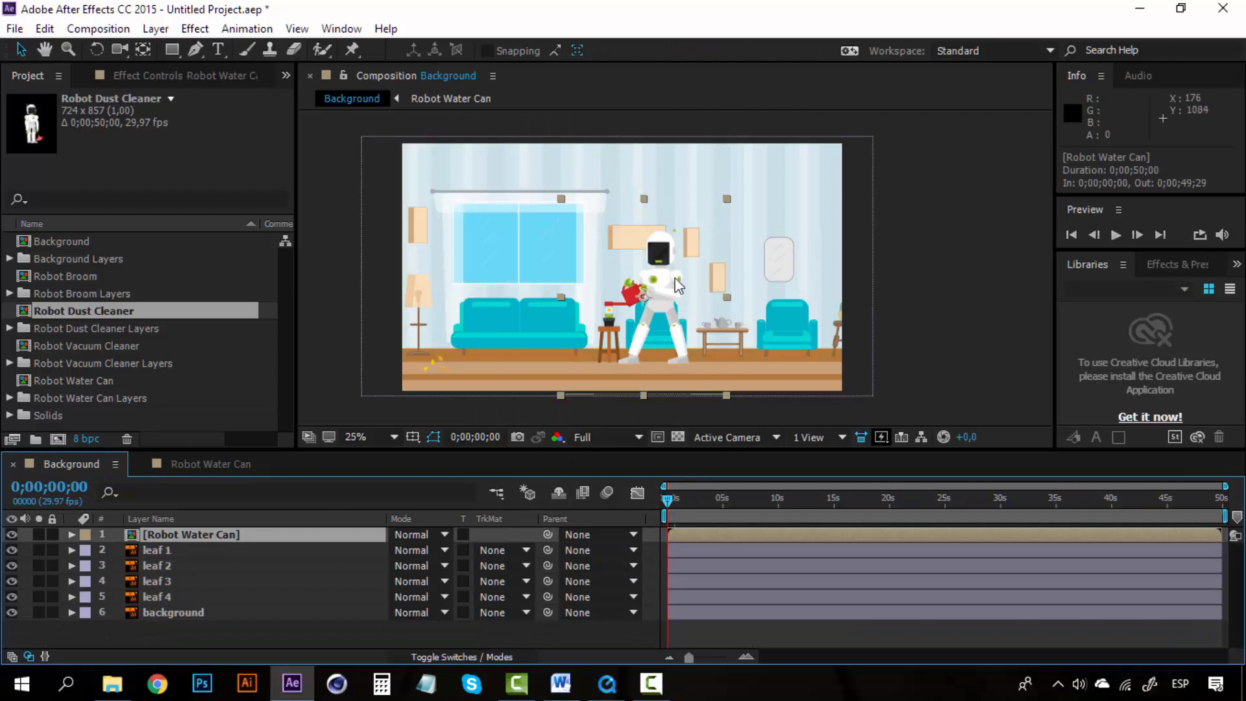
left_click(187, 556)
left_click(187, 539)
key("p")
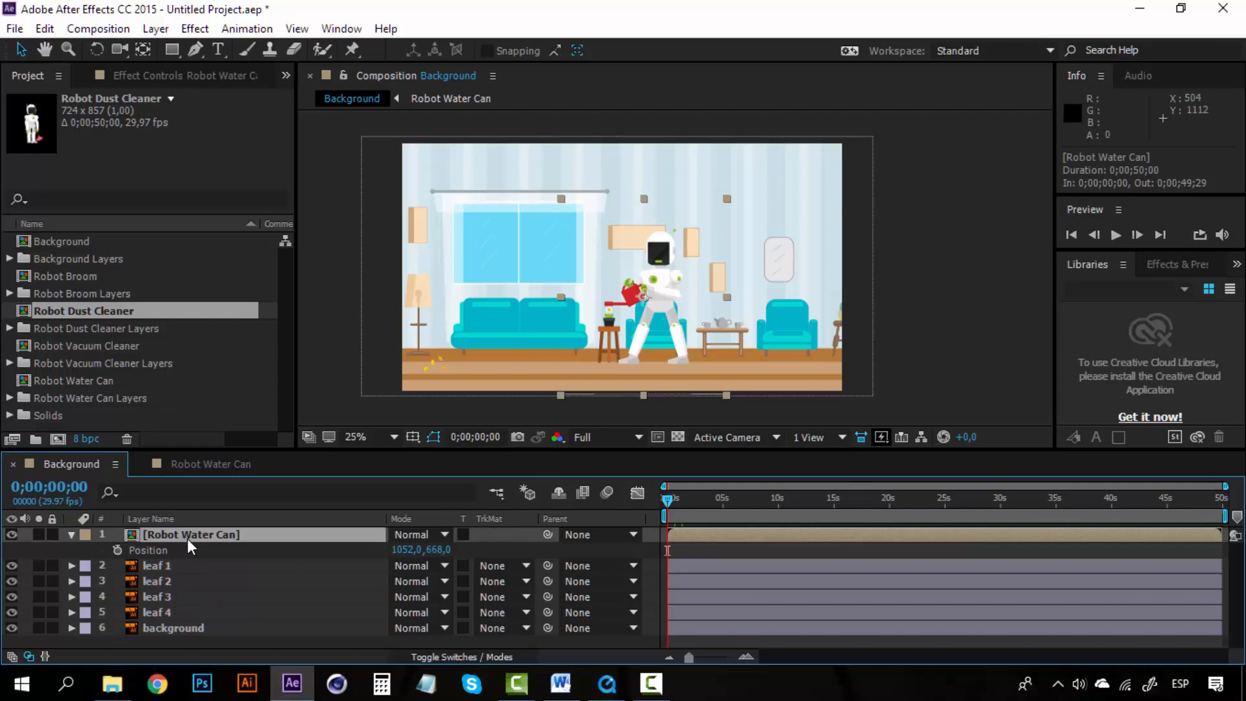
left_click(117, 550)
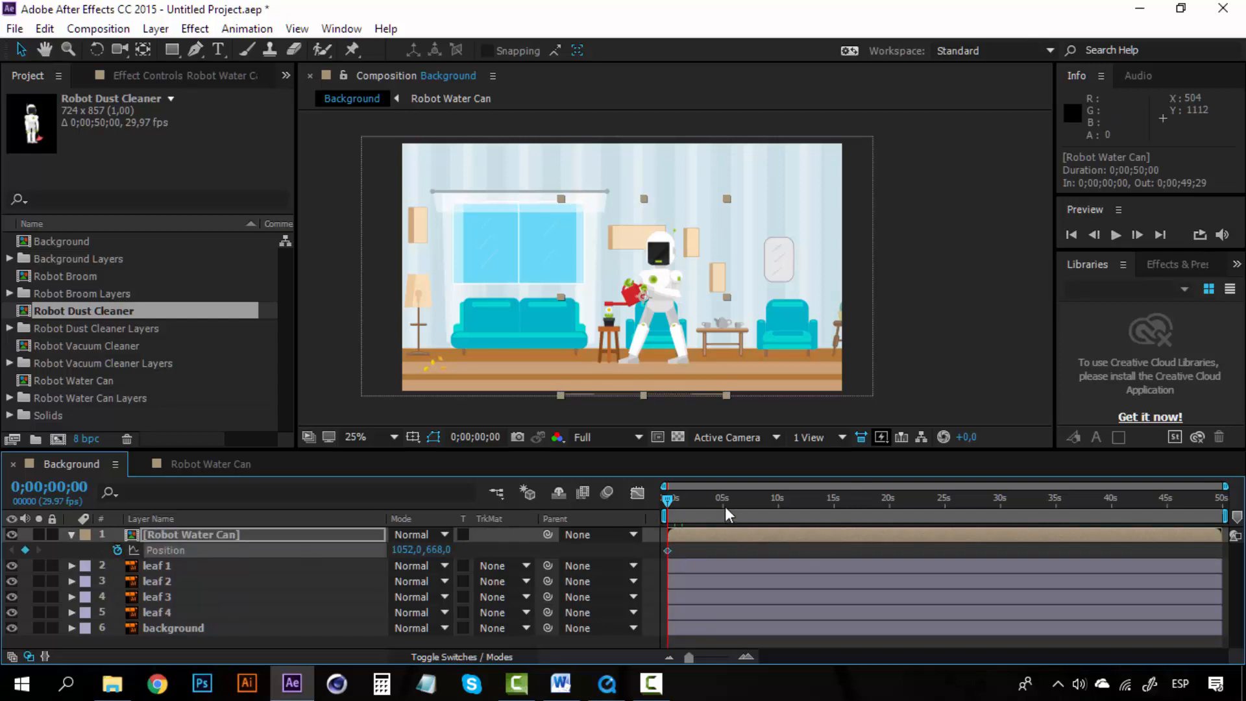
At 0;00;01;29, move the Robot Water Can layer horizontally across the room to Position 332, 668.
left_click(747, 656)
left_click(748, 655)
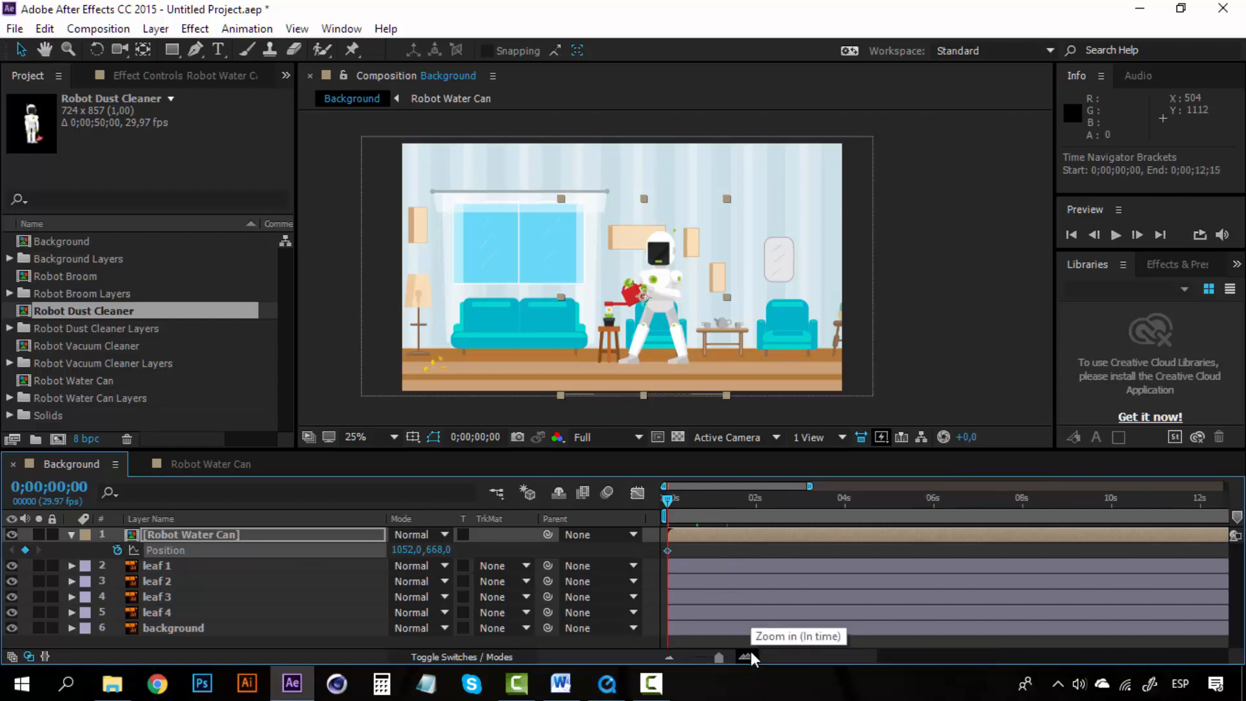
left_click(756, 504)
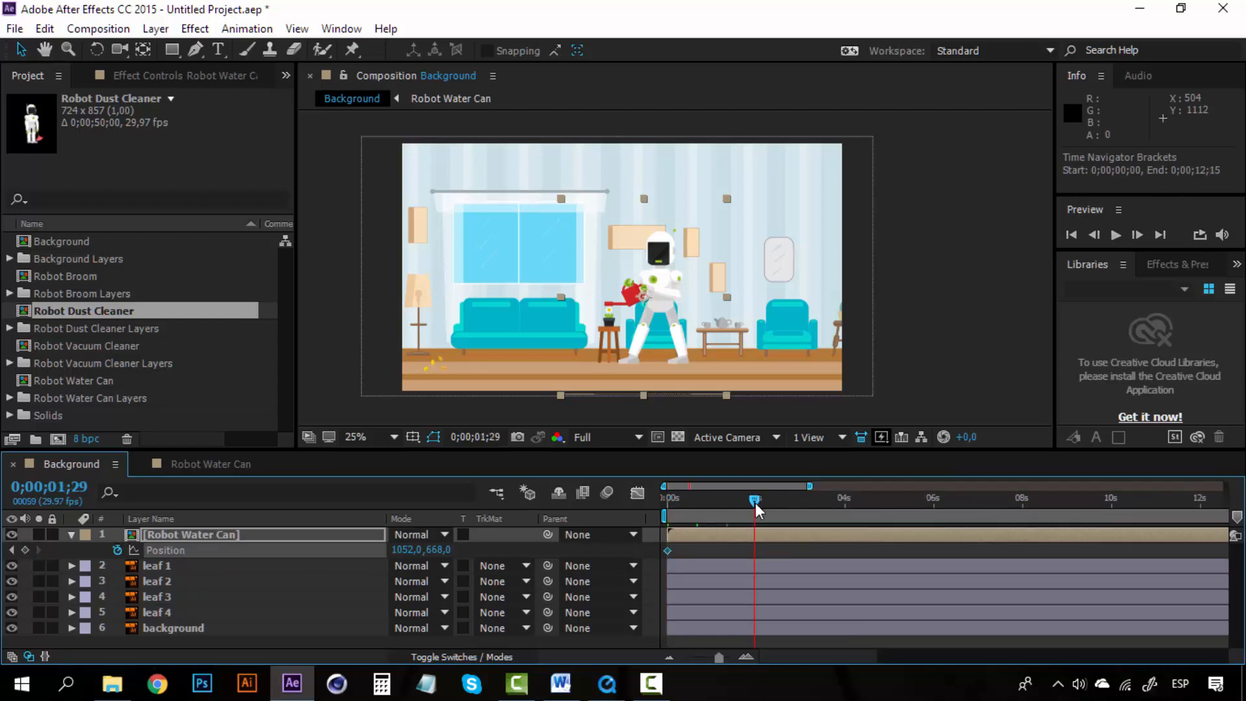
left_click_drag(662, 263, 499, 253)
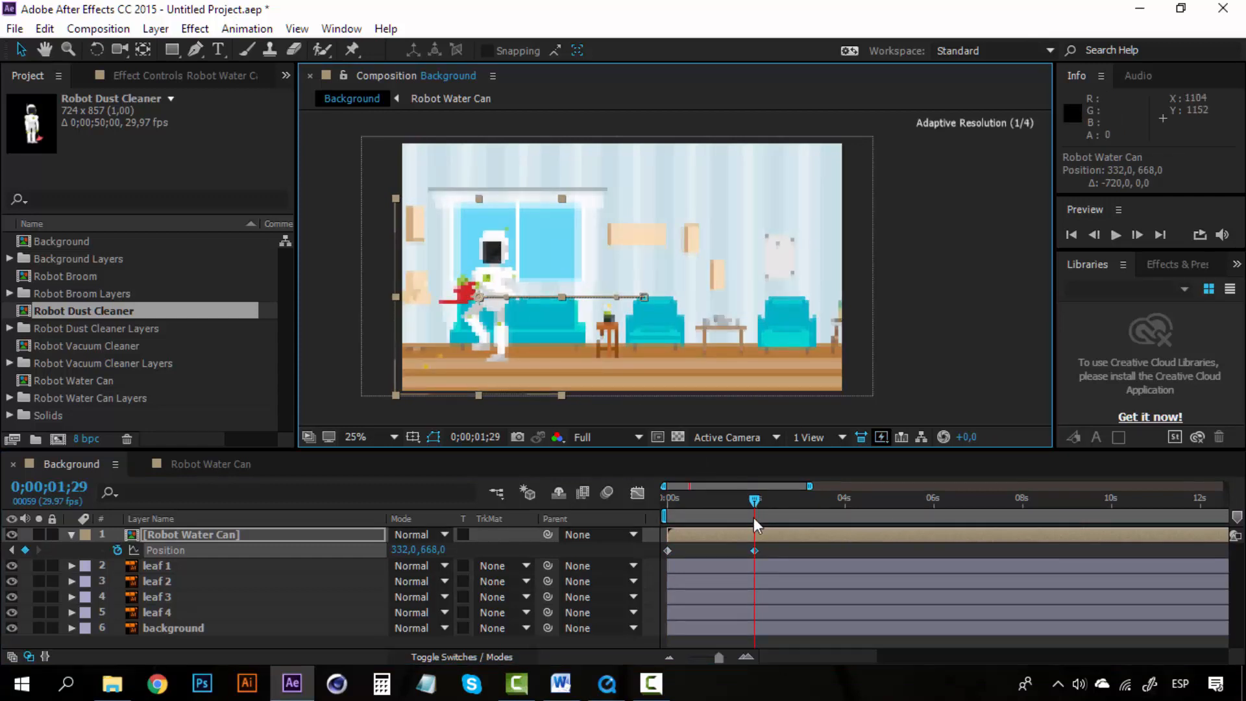
Preview the robot walking across the room from 0;00;00;00, and undo the Robot Water Can layer's Position keyframes.
left_click_drag(754, 501, 669, 500)
key("space")
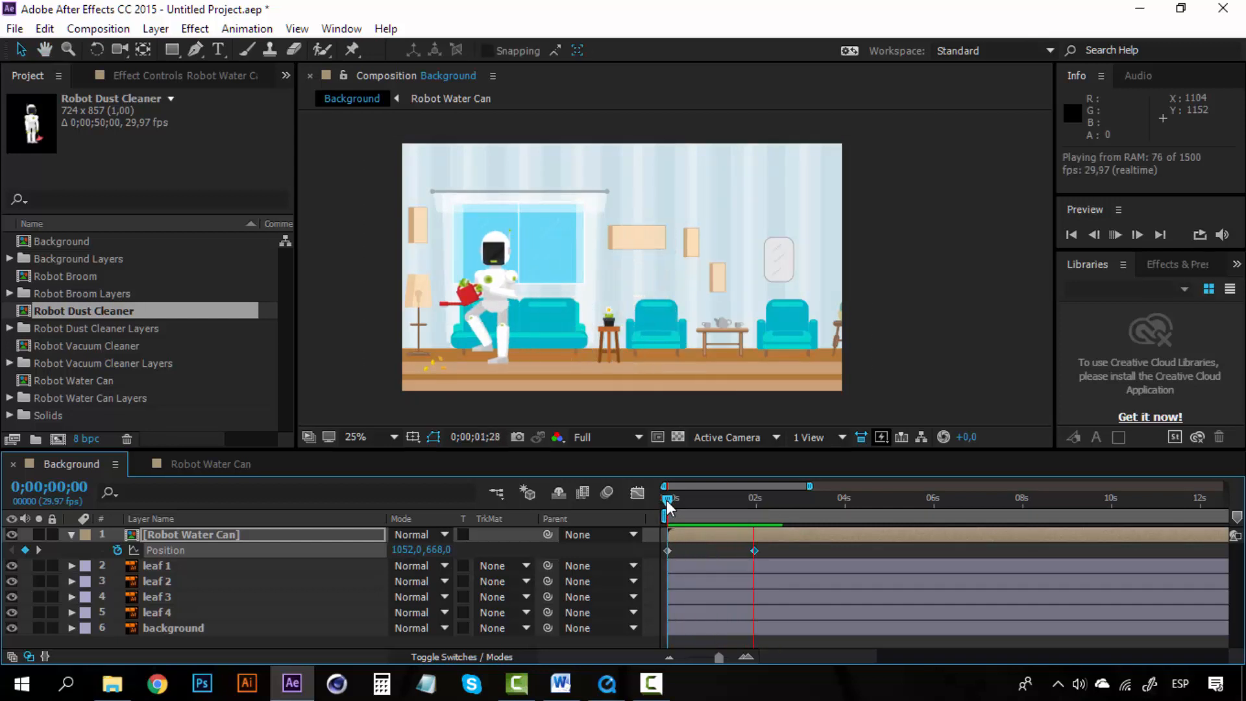
key("space")
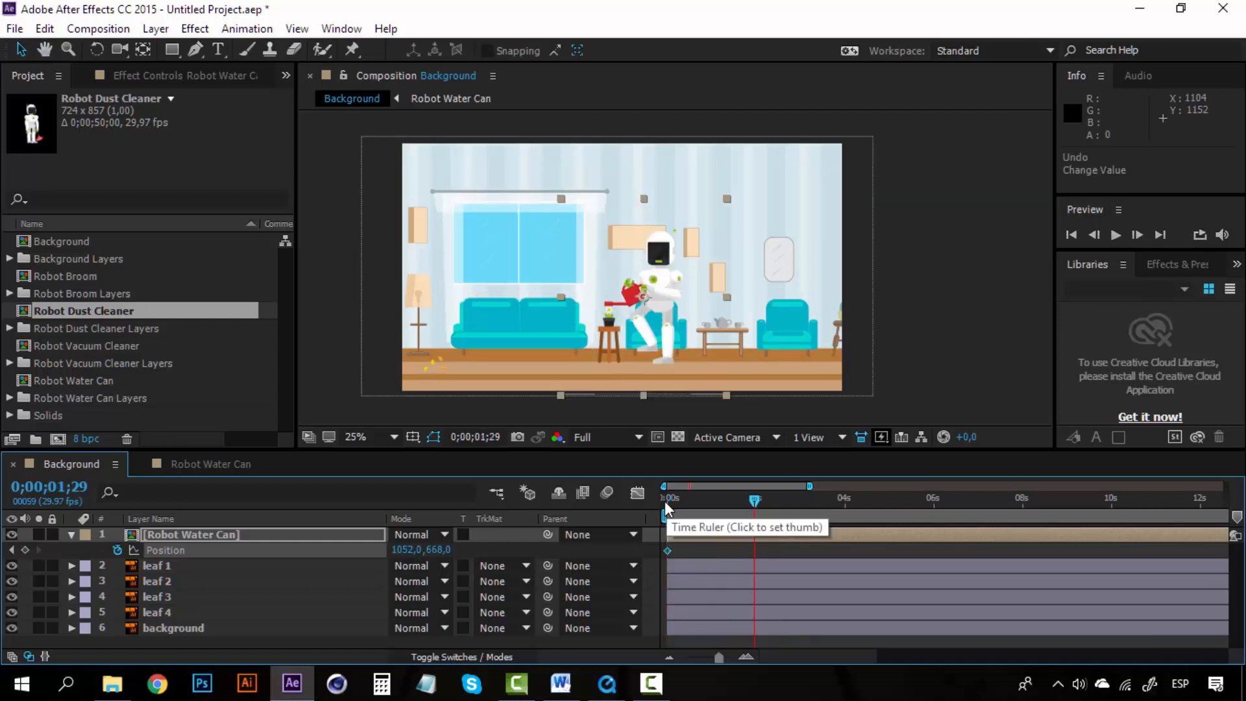
key("ctrl+z")
Return to the Robot Water Can composition, play back the walk cycle and scrub from 0;00;00;00 to 0;00;00;21 to examine the motion.
left_click(208, 462)
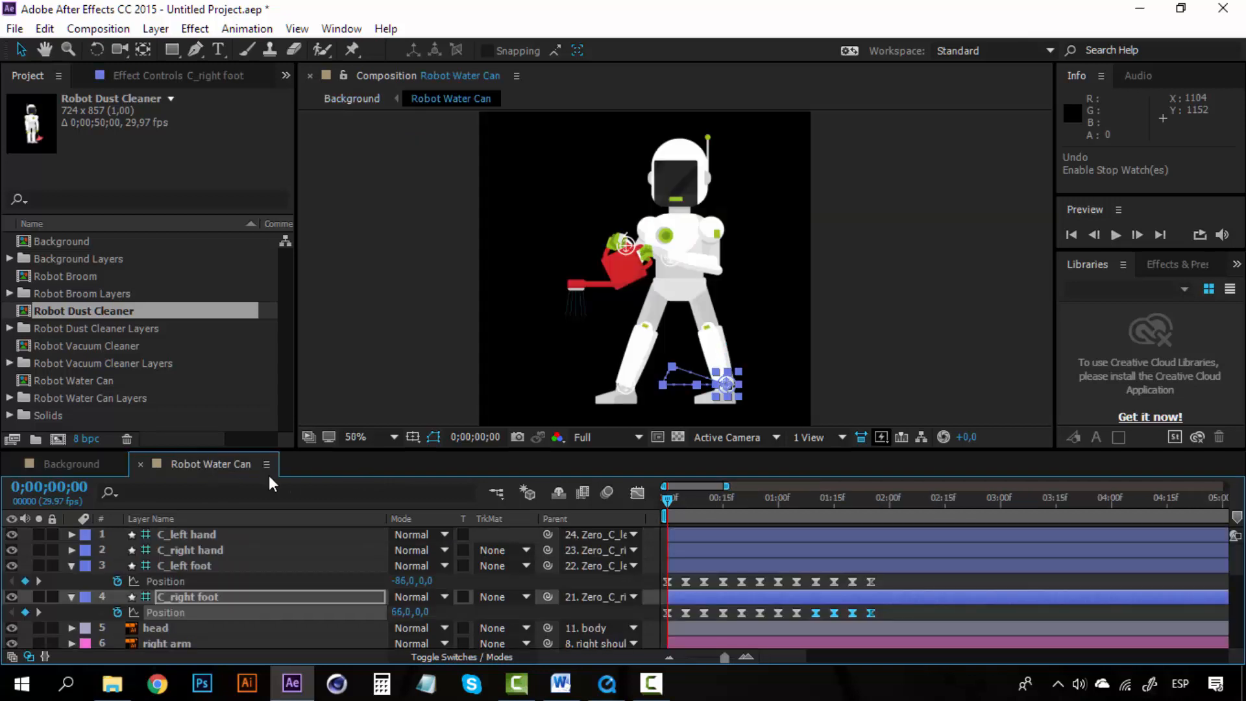
left_click(665, 497)
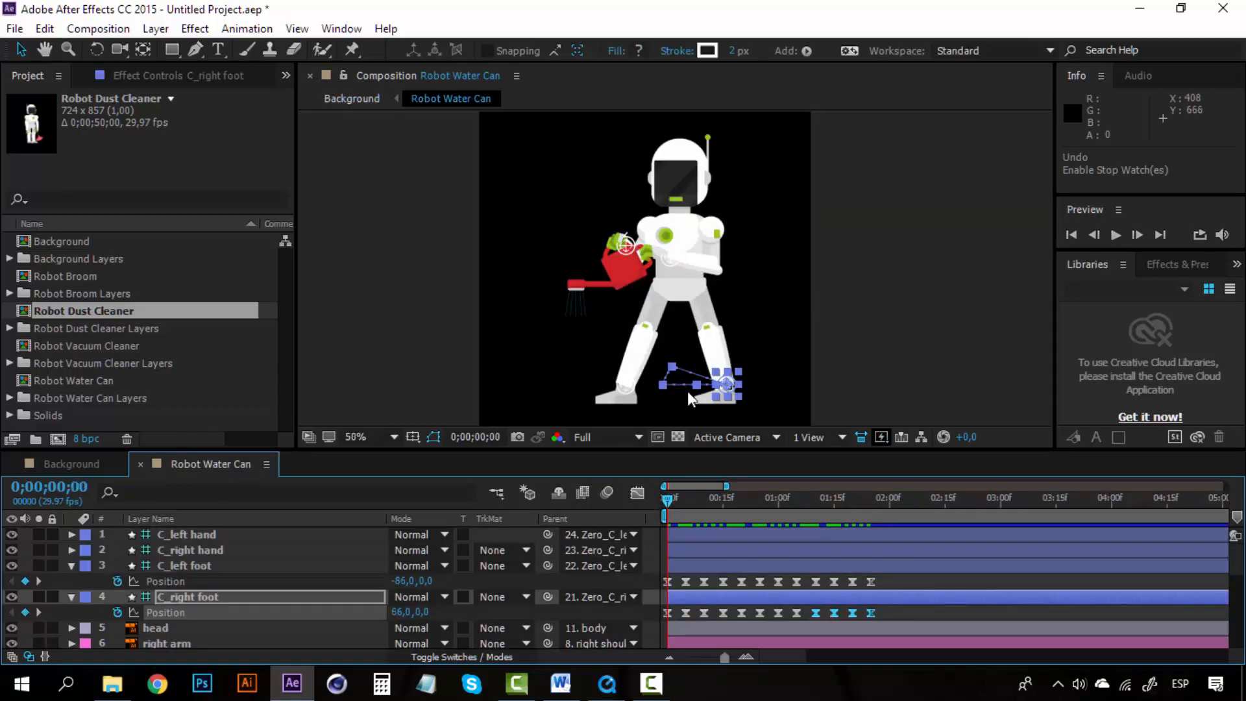
key("space")
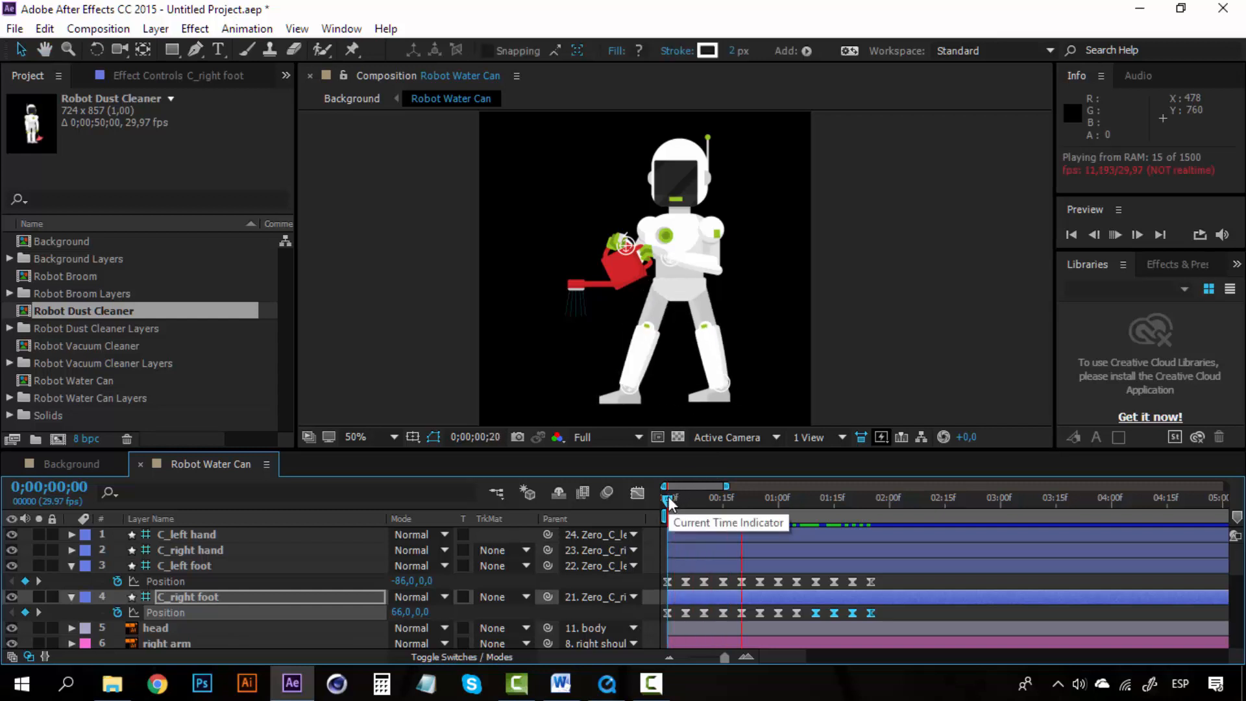
key("space")
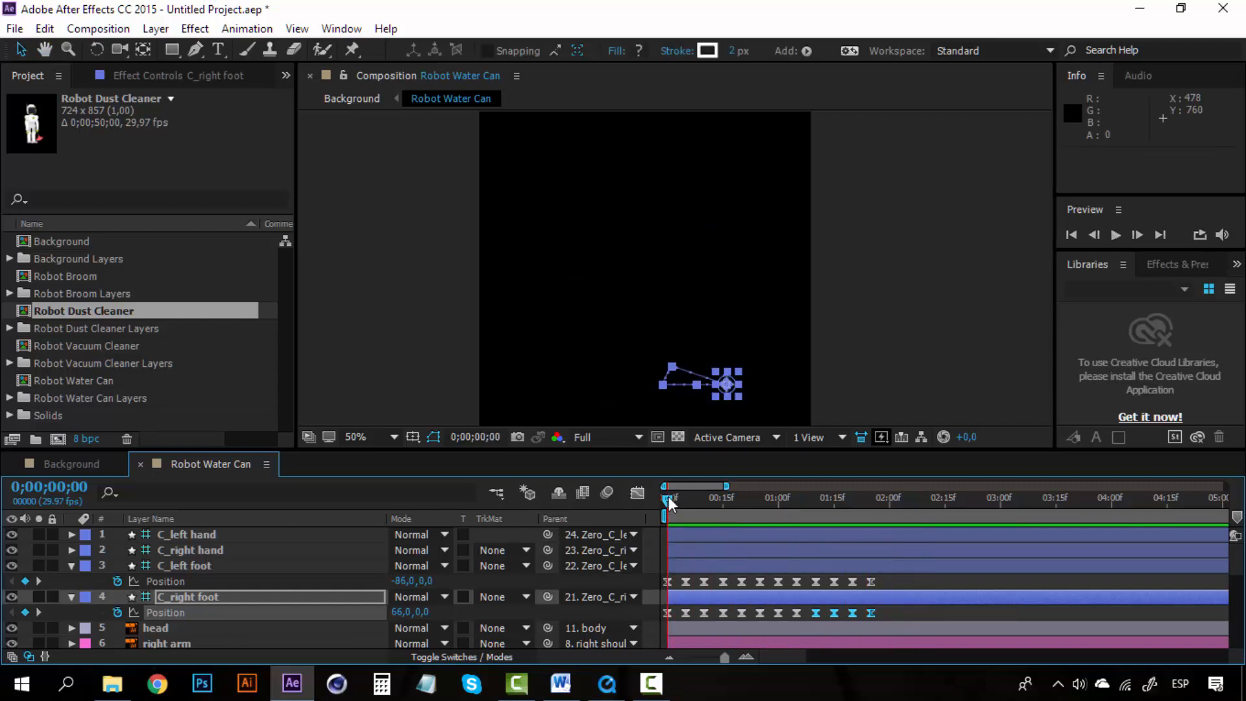
key("space")
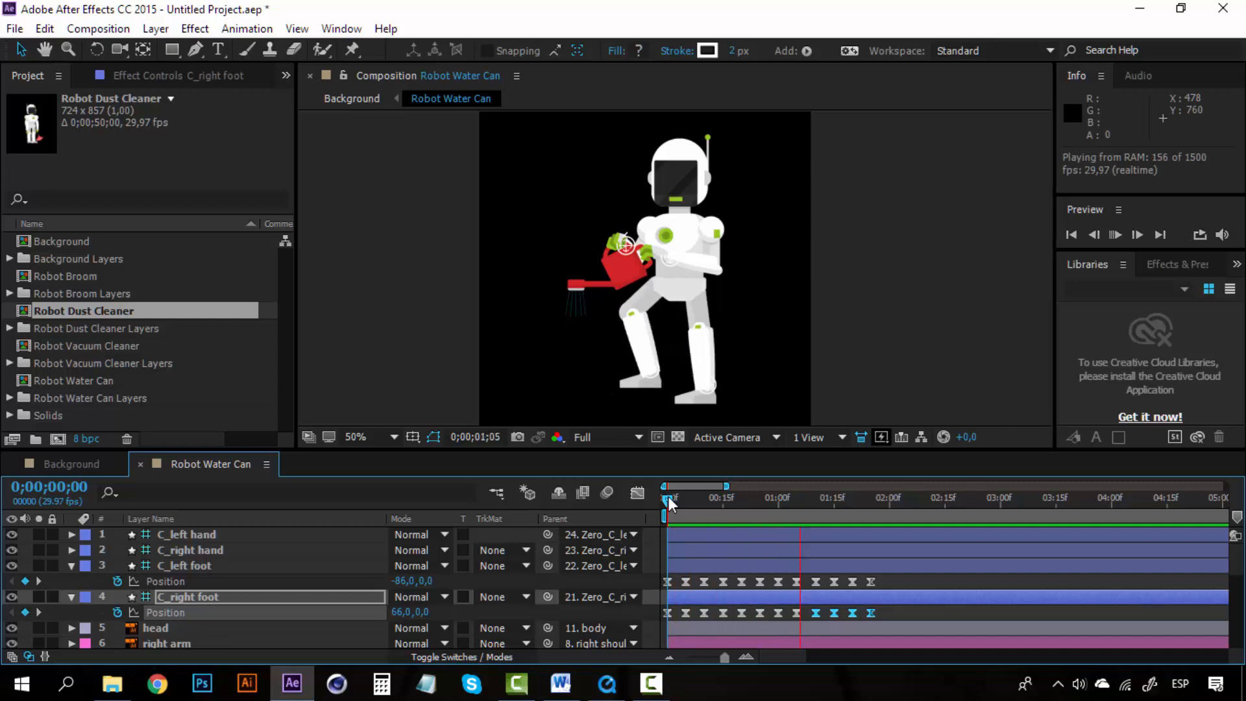
key("space")
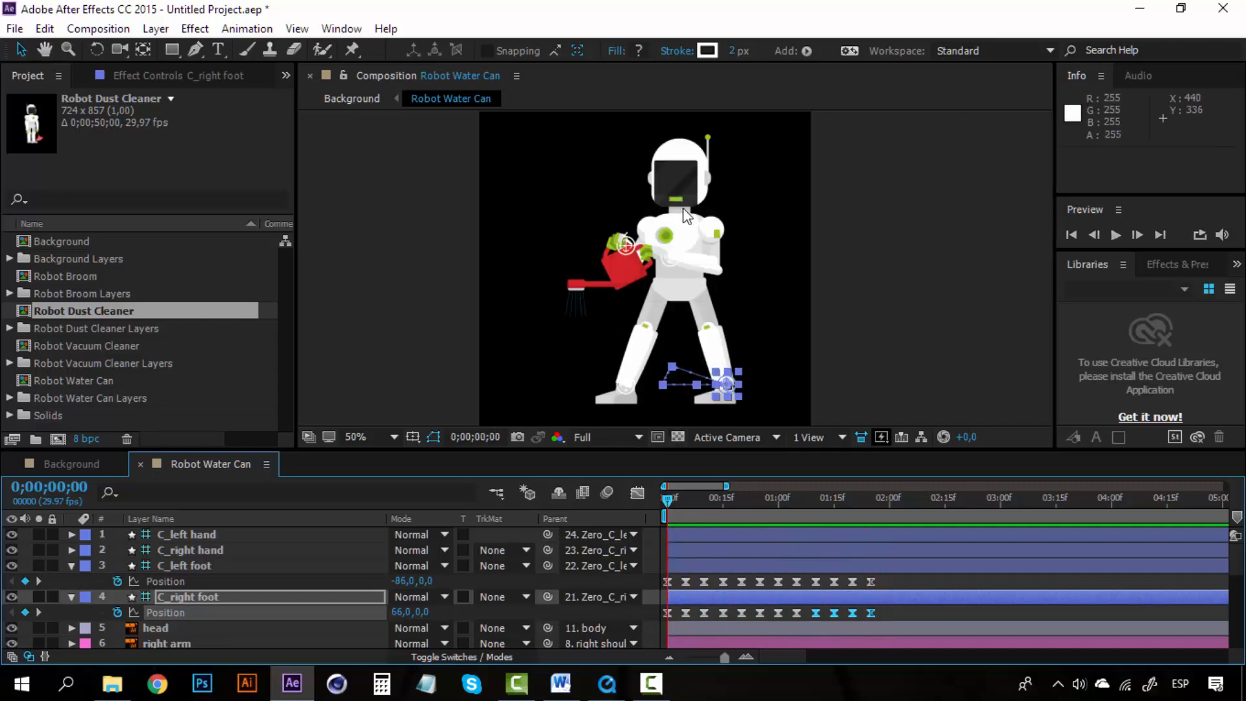
left_click(668, 499)
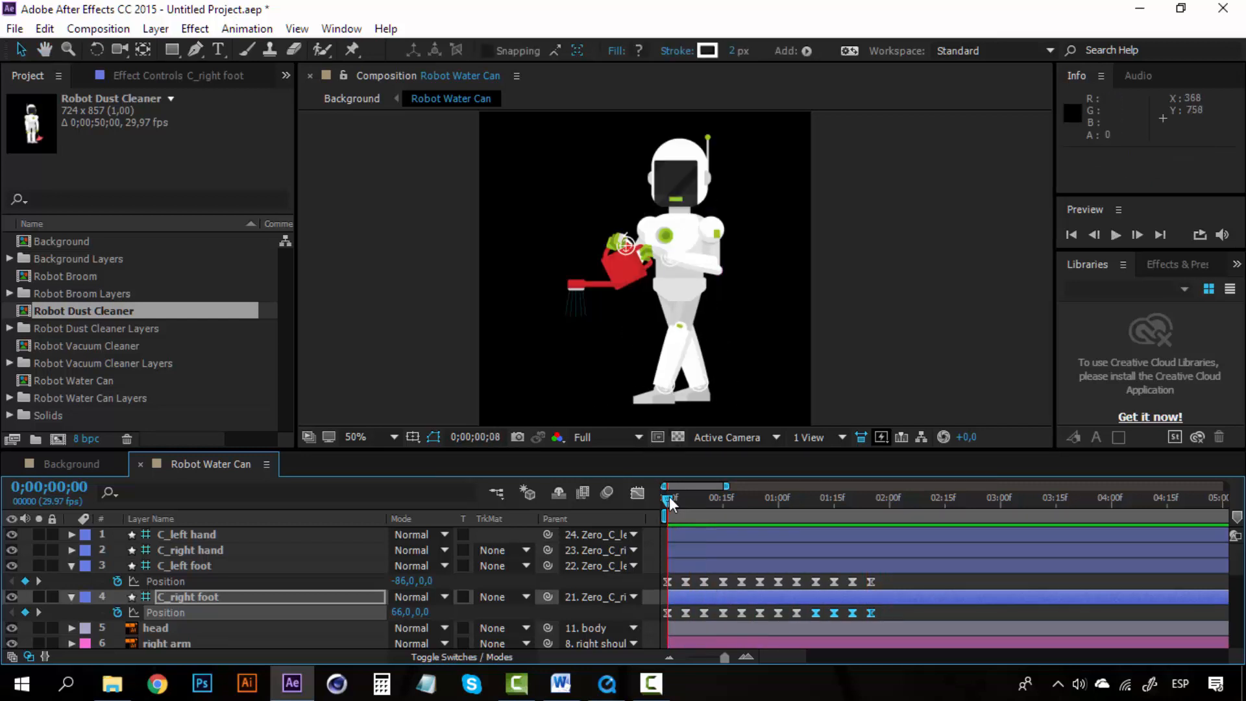
left_click_drag(669, 496, 745, 500)
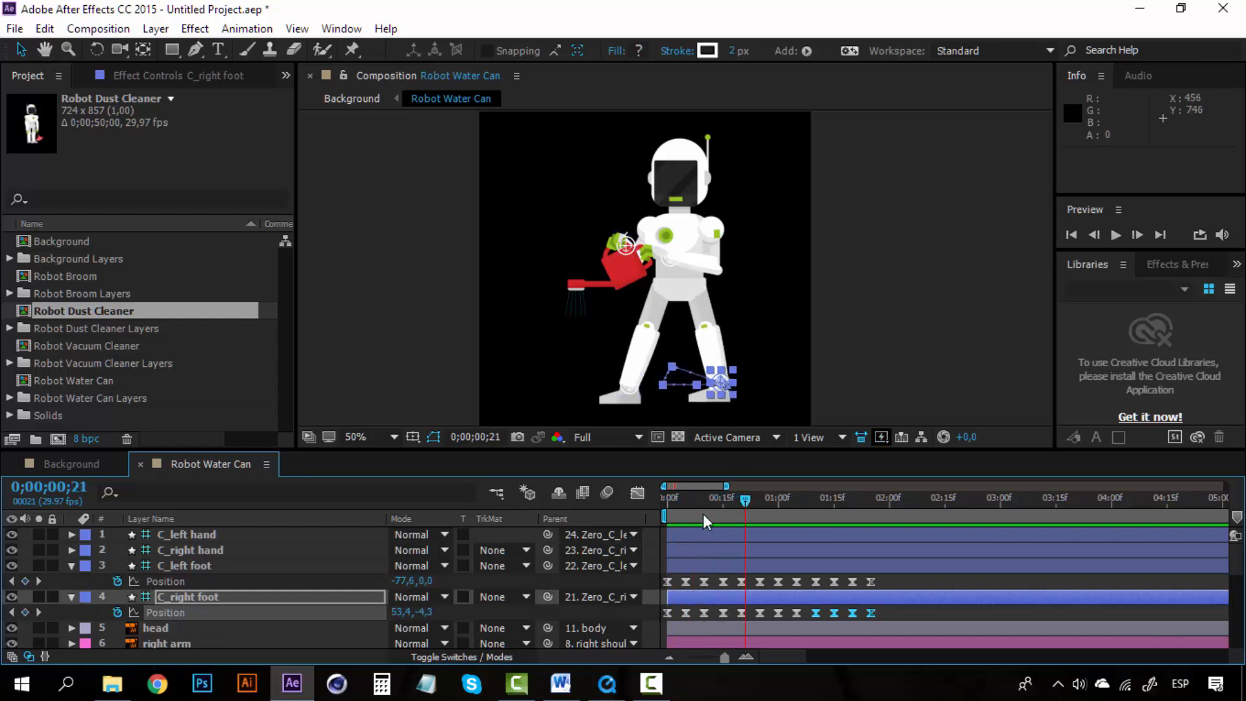
Start keyframing the body layer's Position at 0;00;00;00.
key("Home")
scroll(181, 601, "down", 4)
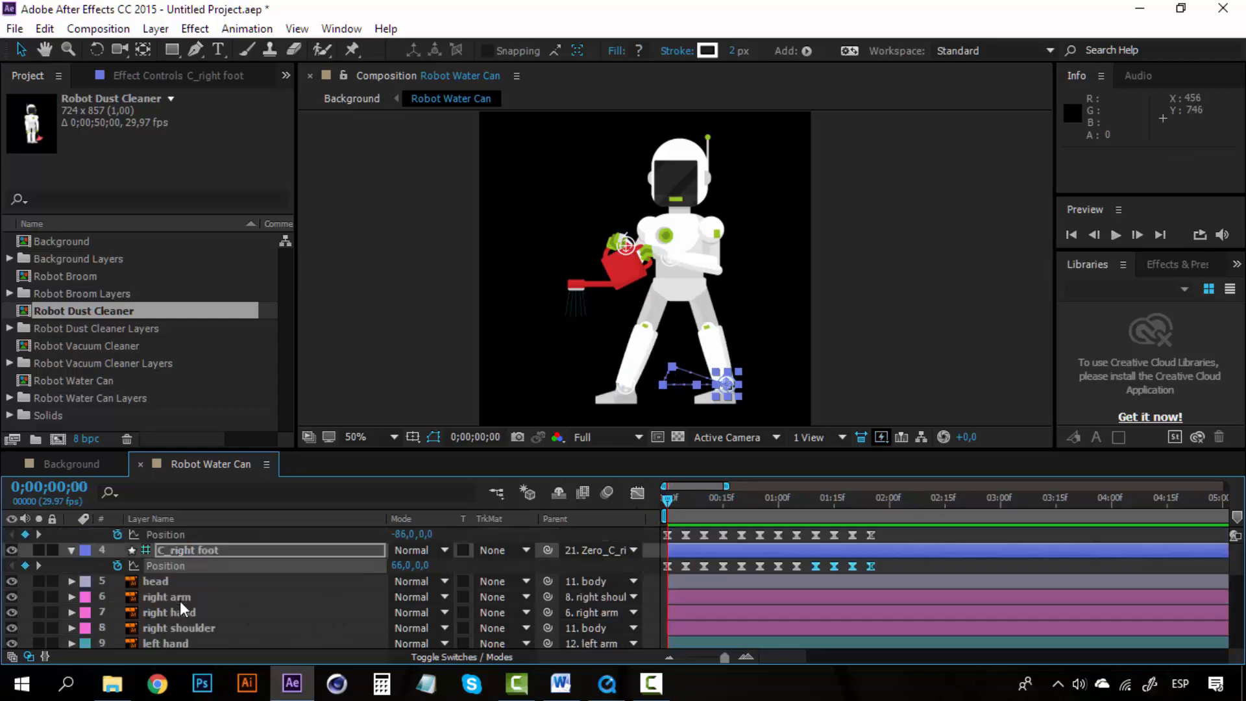
left_click(170, 584)
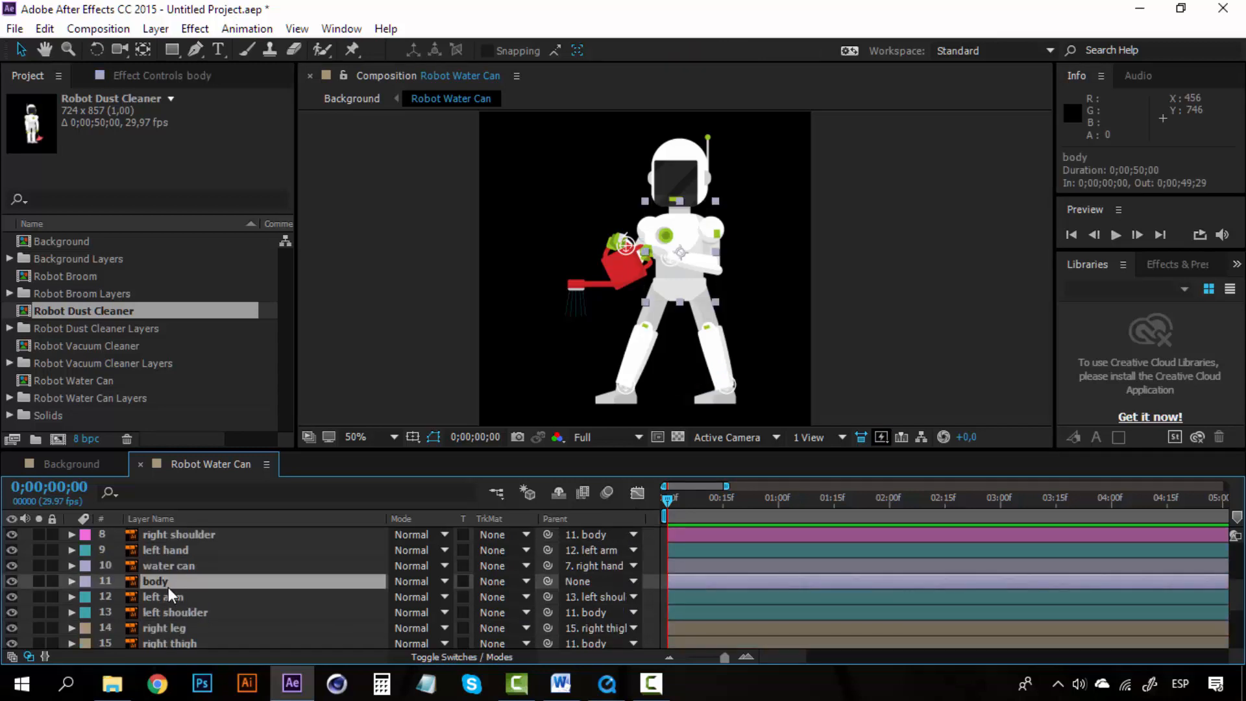
key("p")
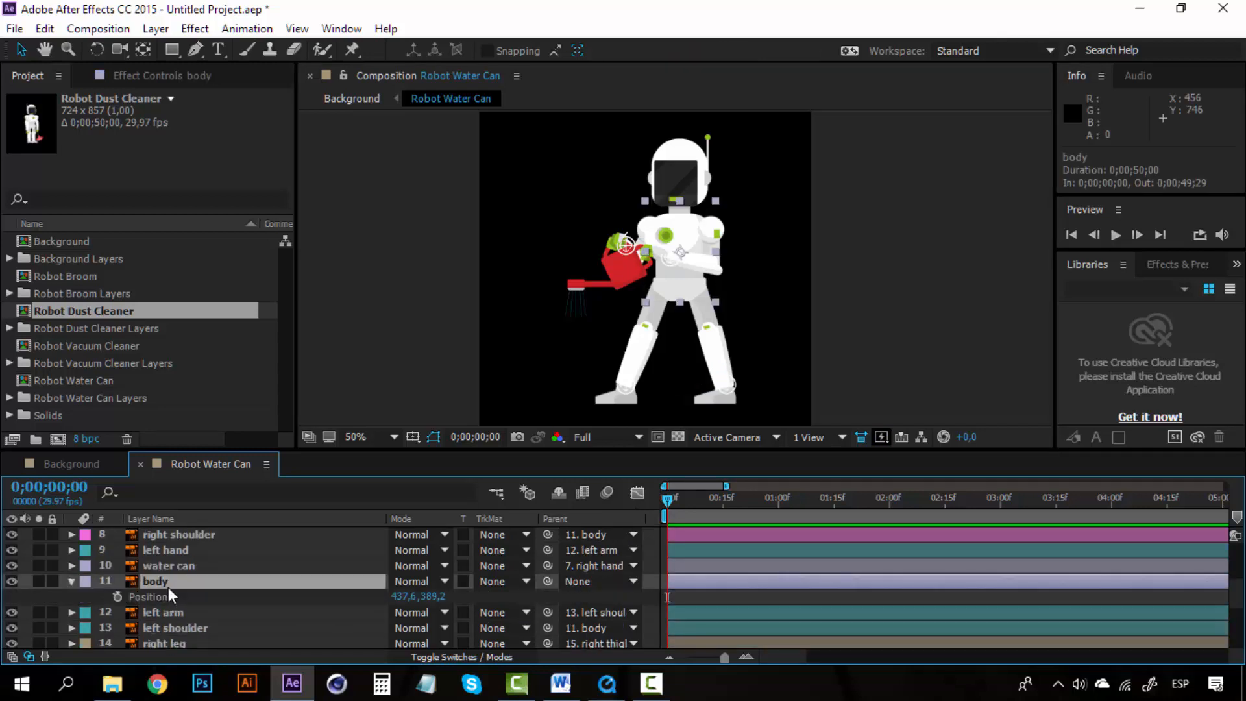
left_click(742, 653)
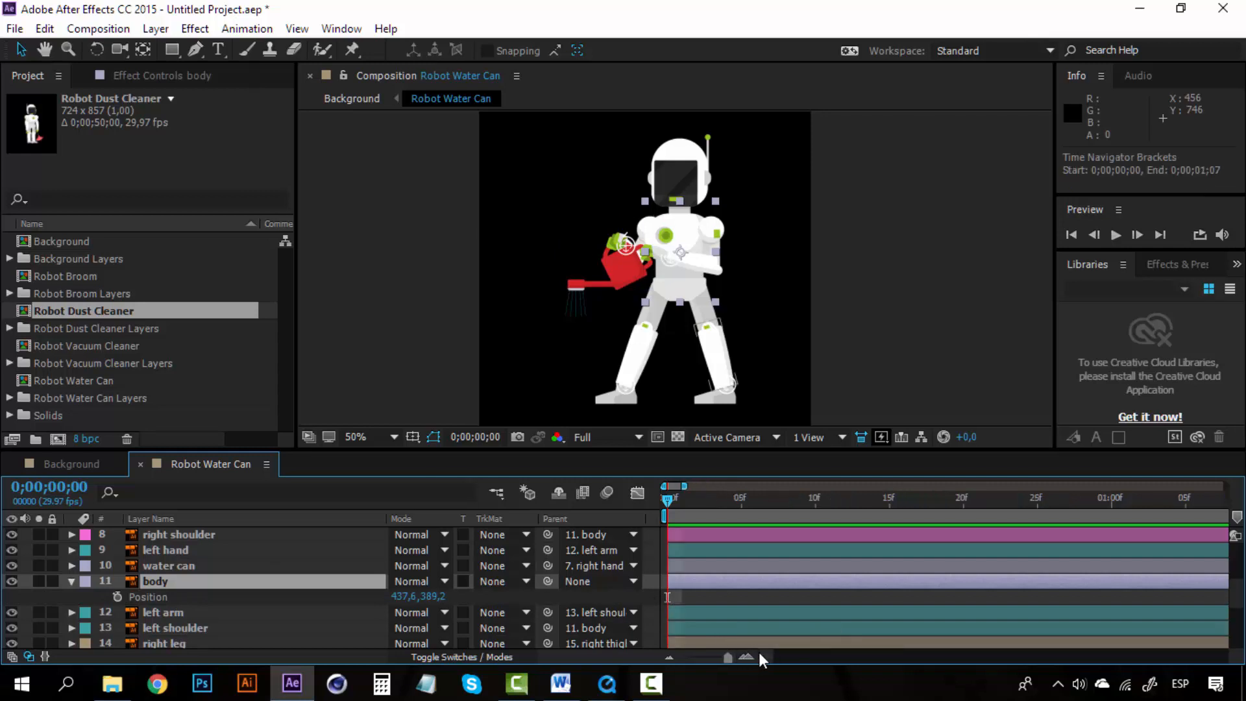
left_click(117, 597)
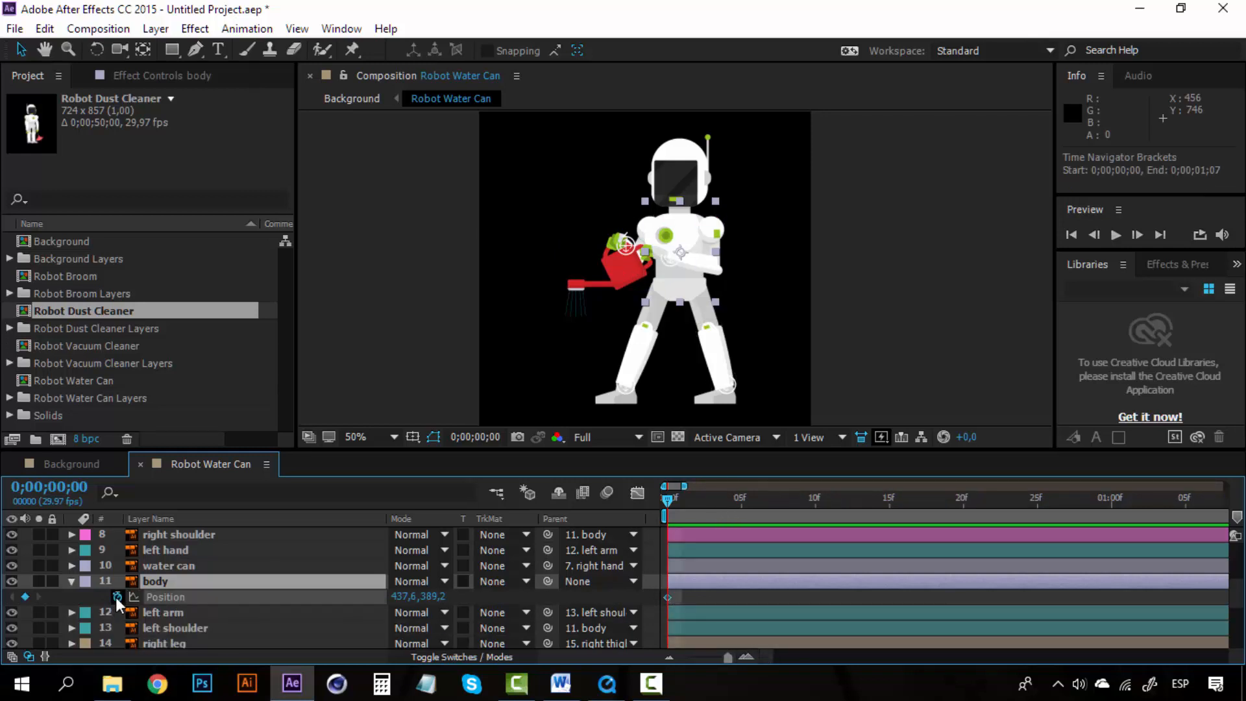
Lower the body layer to Position 437,6, 393,2 at 0;00;00;05 and raise it to 437,6, 389,2 at 0;00;00;10.
left_click(741, 498)
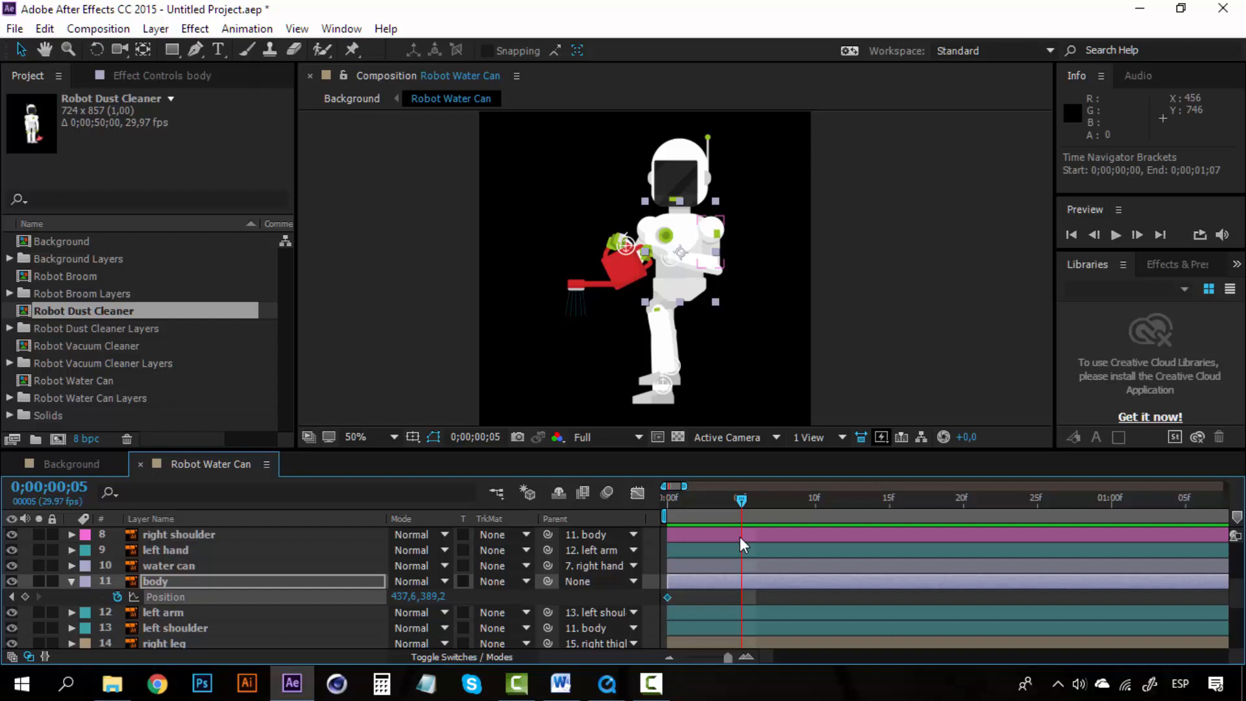
key("Down")
key("Down")
key("Down")
key("Down")
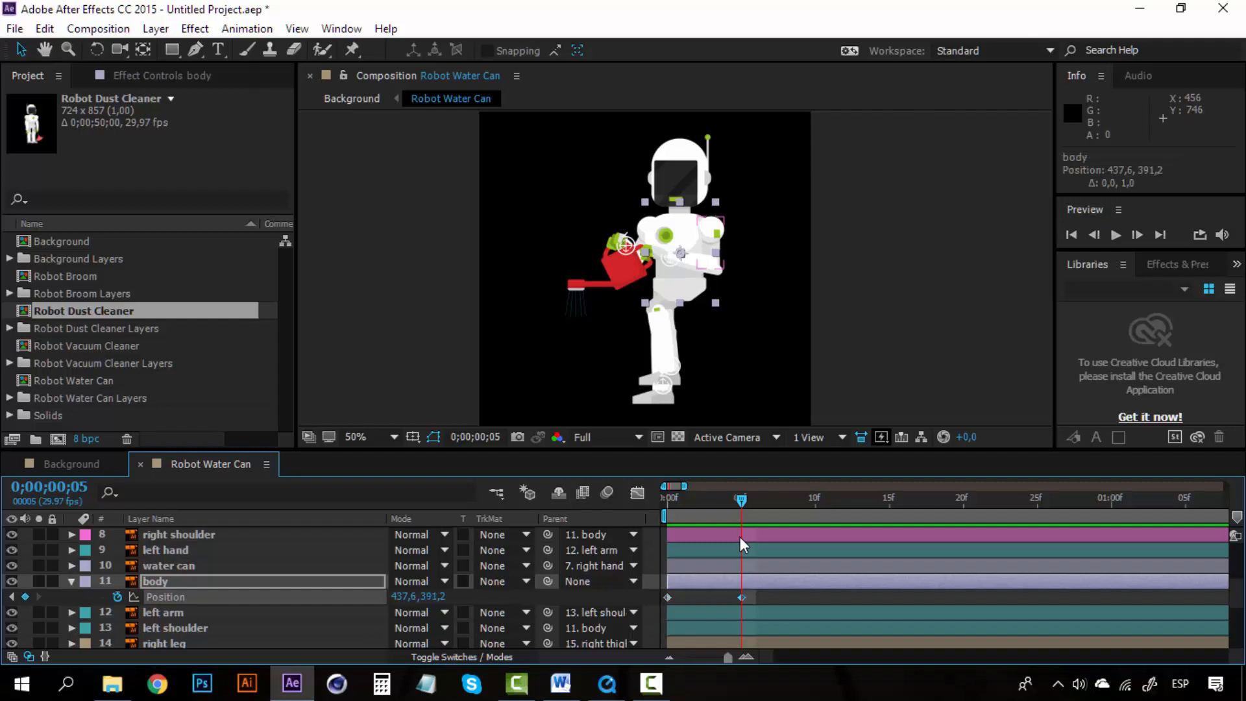
left_click(816, 500)
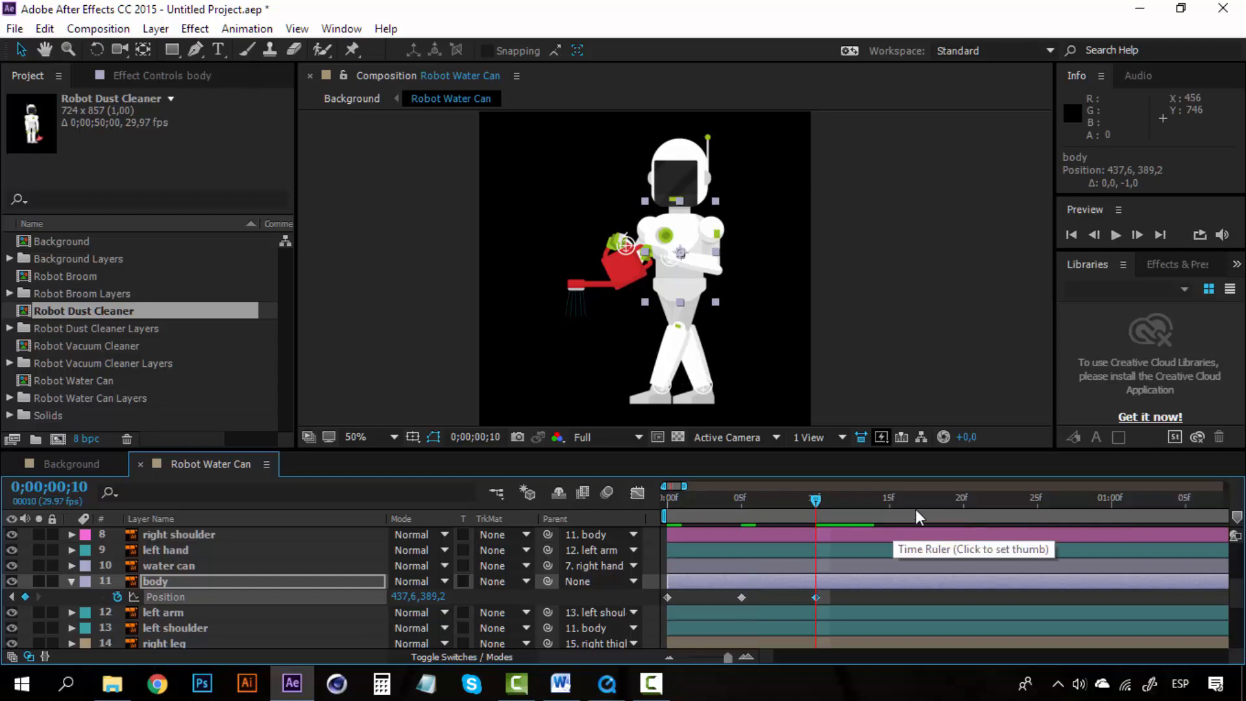
At 0;00;00;15, lower the body layer to Position 437,6, 393,2.
left_click(888, 500)
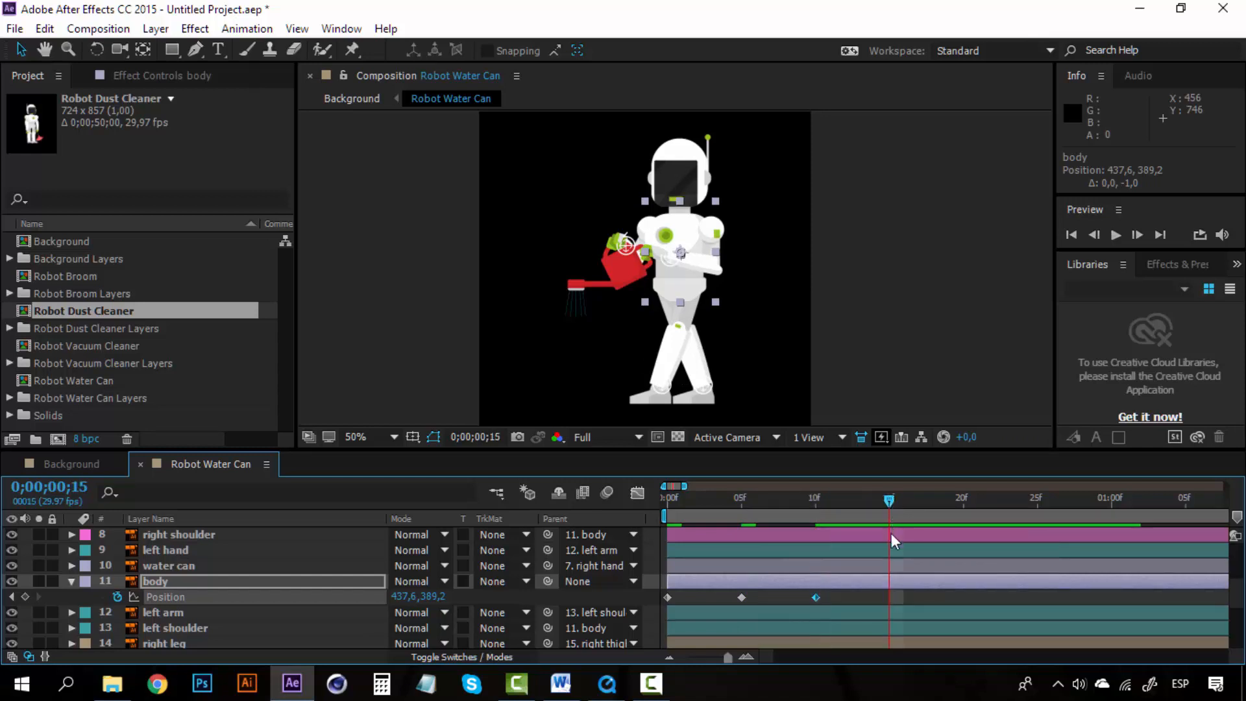
key("Down")
key("Down")
key("Down")
key("Down")
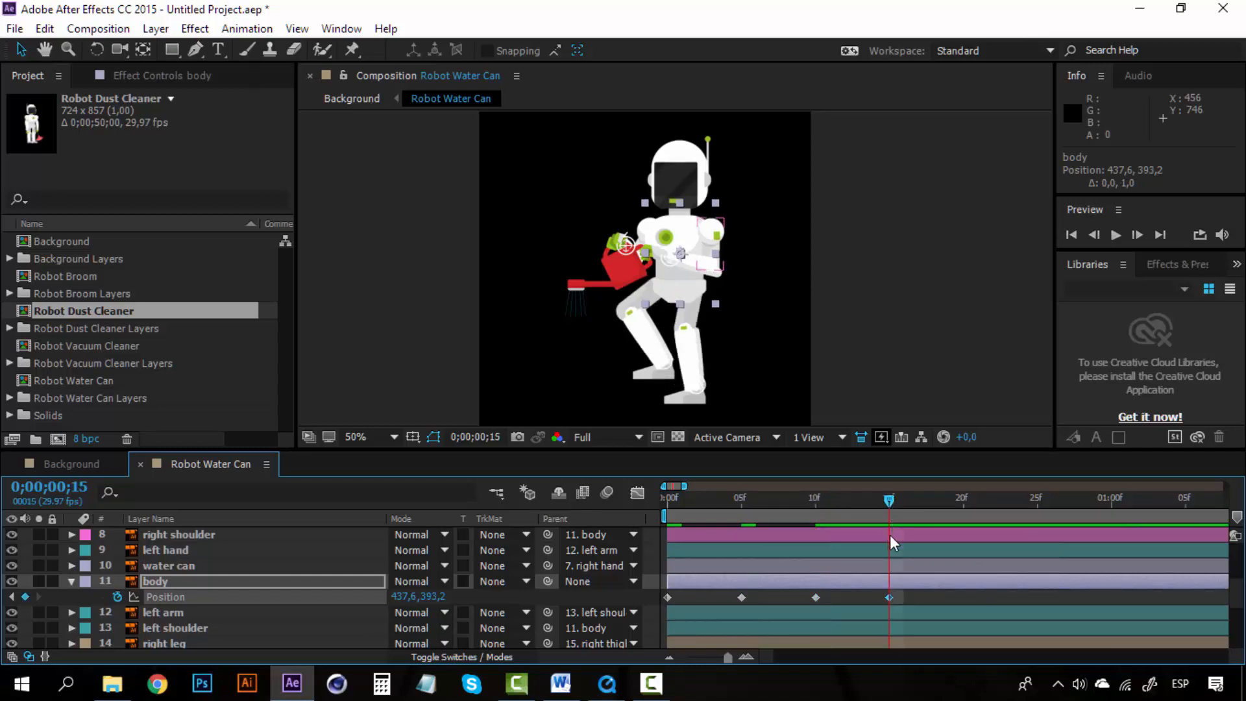
Apply Easy Ease to all four of the body layer's Position keyframes.
left_click_drag(906, 593, 652, 598)
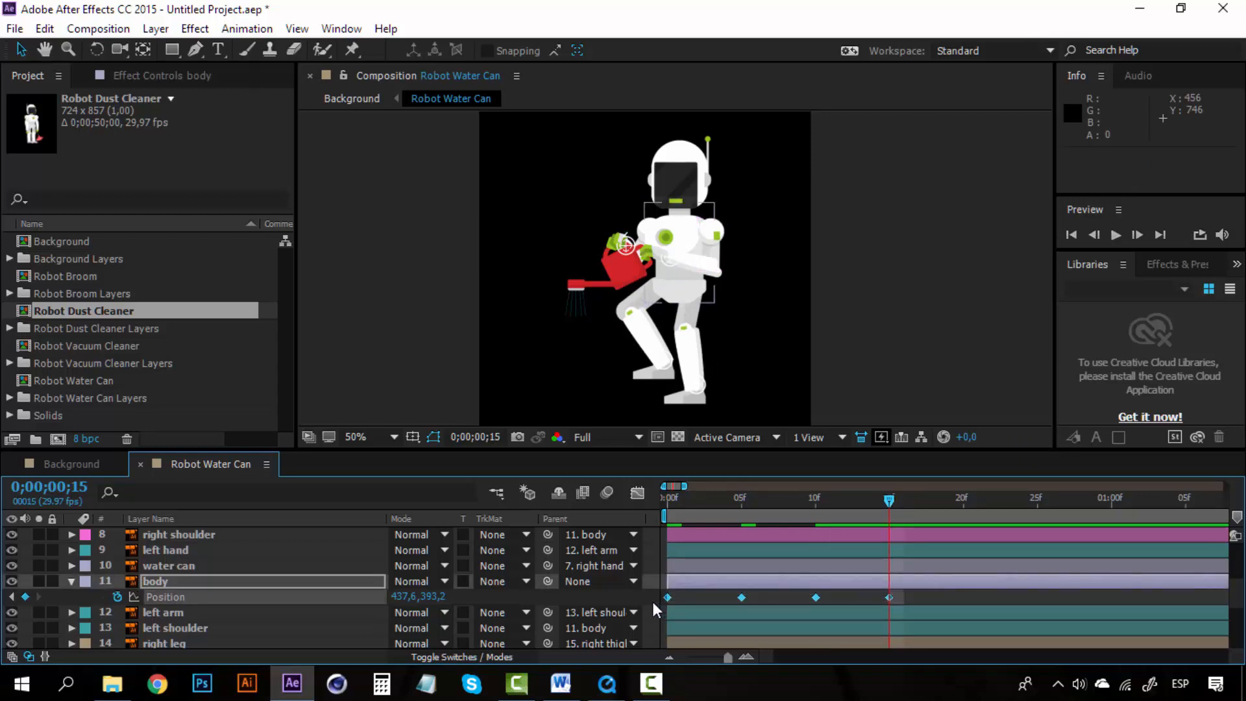
right_click(745, 597)
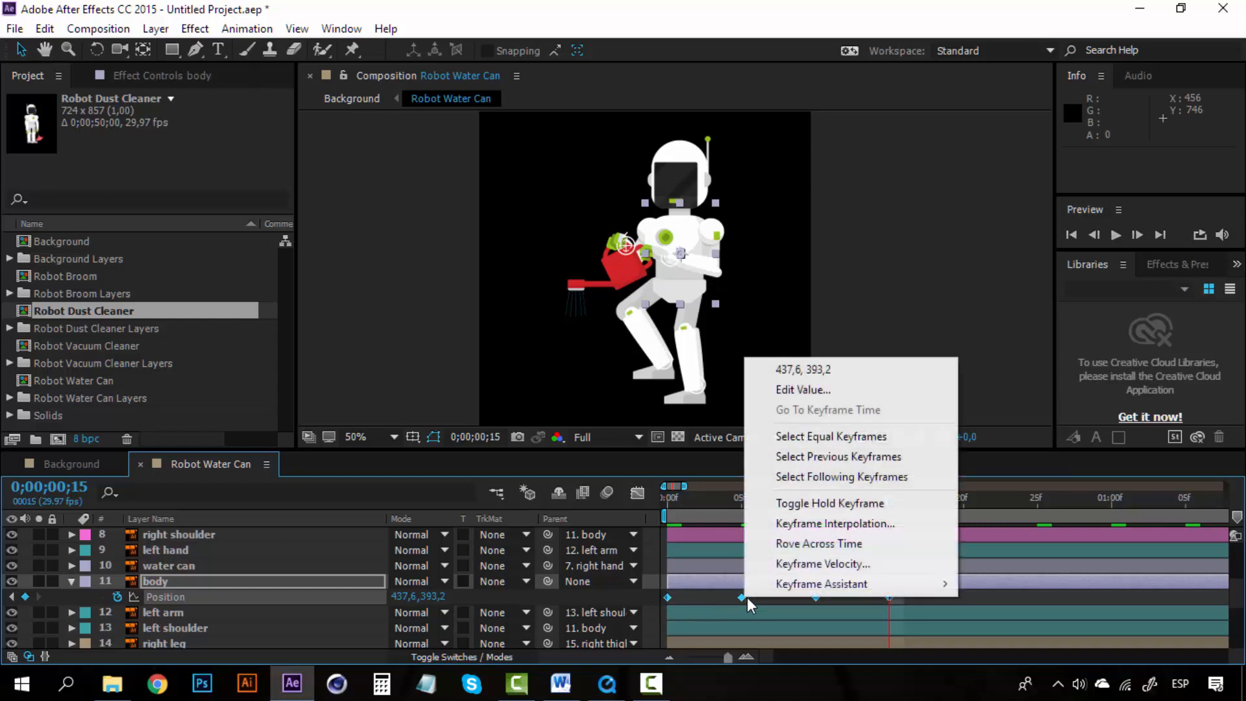
mouse_move(823, 587)
left_click(608, 466)
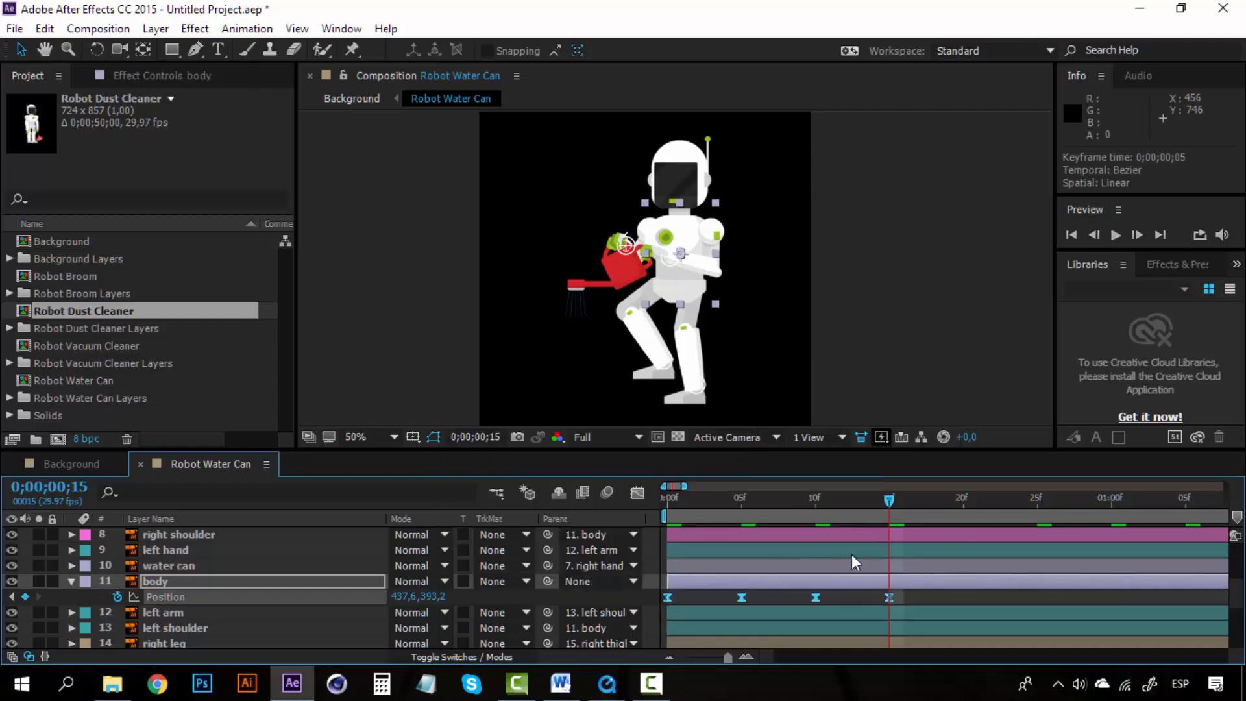
Copy the body layer's four Position keyframes and paste them at 0;00;00;20 and 0;00;01;10.
left_click_drag(913, 594, 651, 598)
key("ctrl+c")
left_click(963, 501)
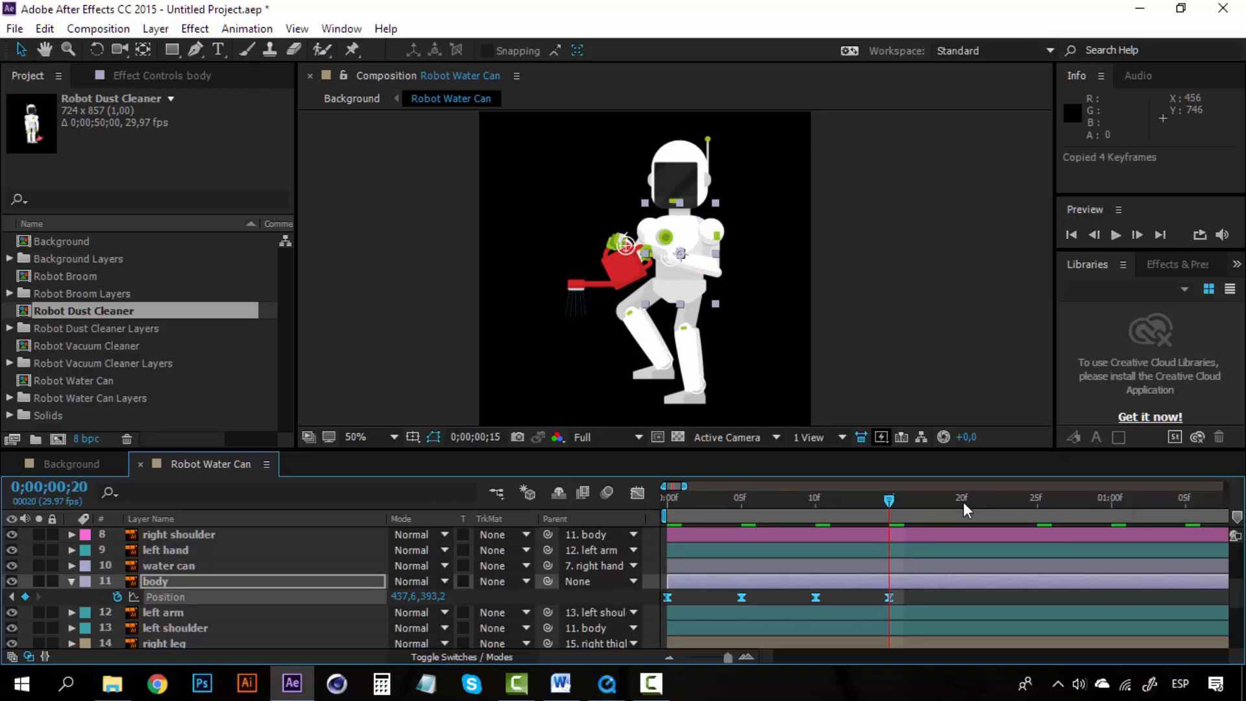
key("ctrl+v")
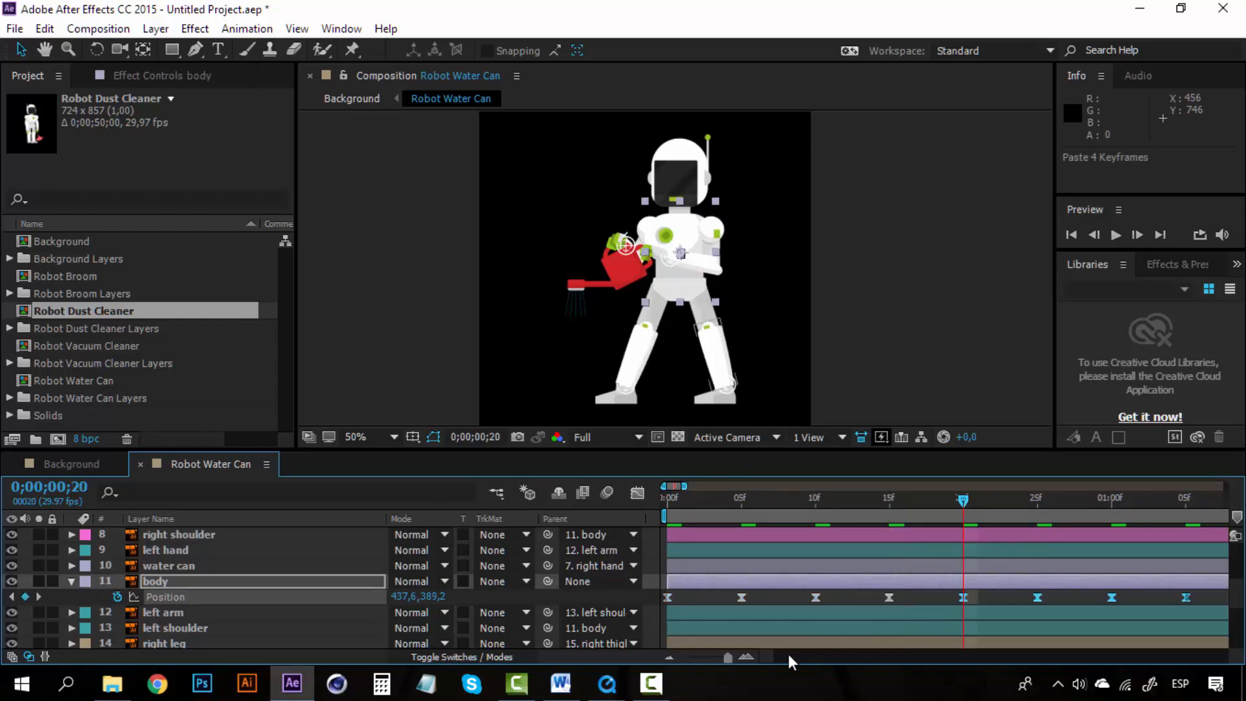
scroll(767, 656, "right", 6)
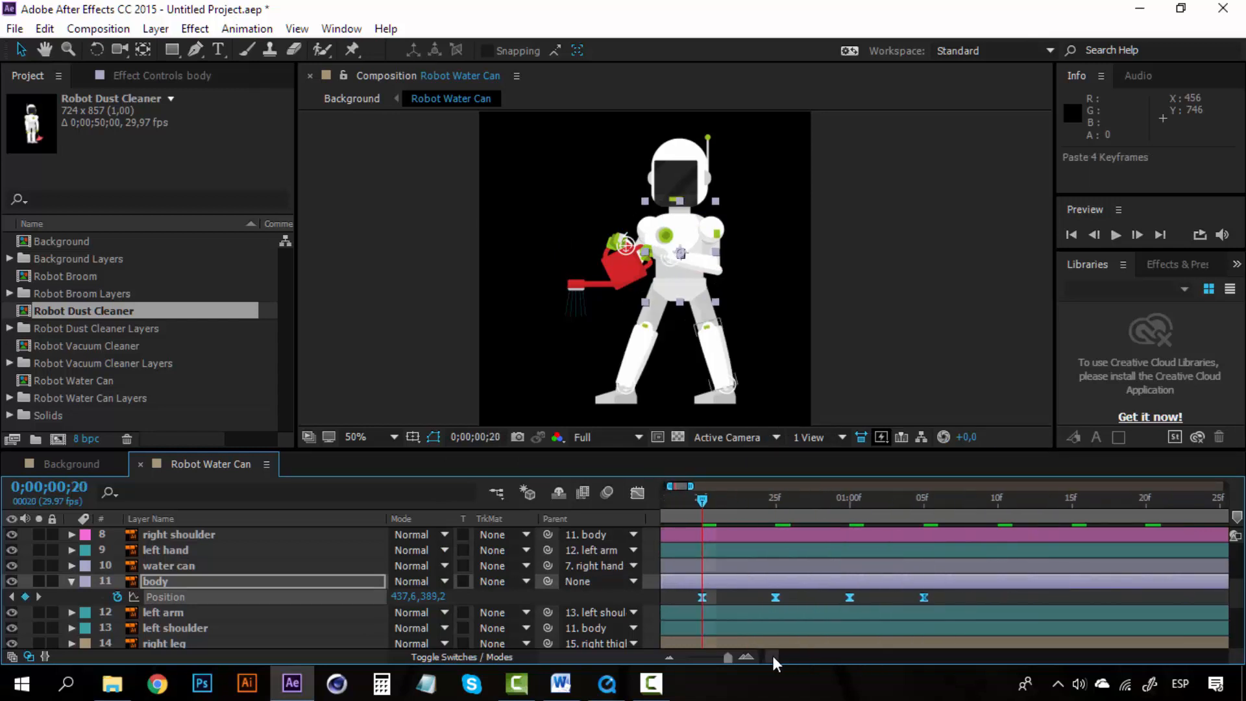
left_click(999, 503)
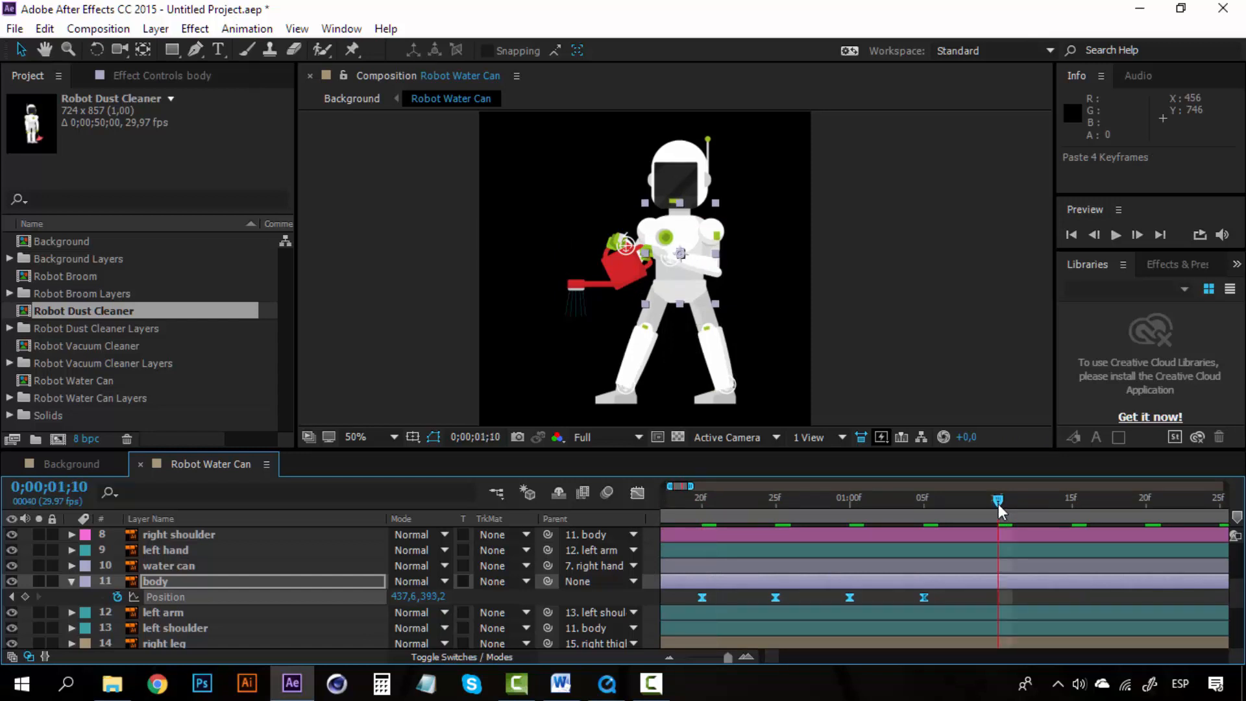
key("ctrl+v")
Preview the walk cycle with the body's up-and-down movement several times from 0;00;00;00.
left_click(669, 657)
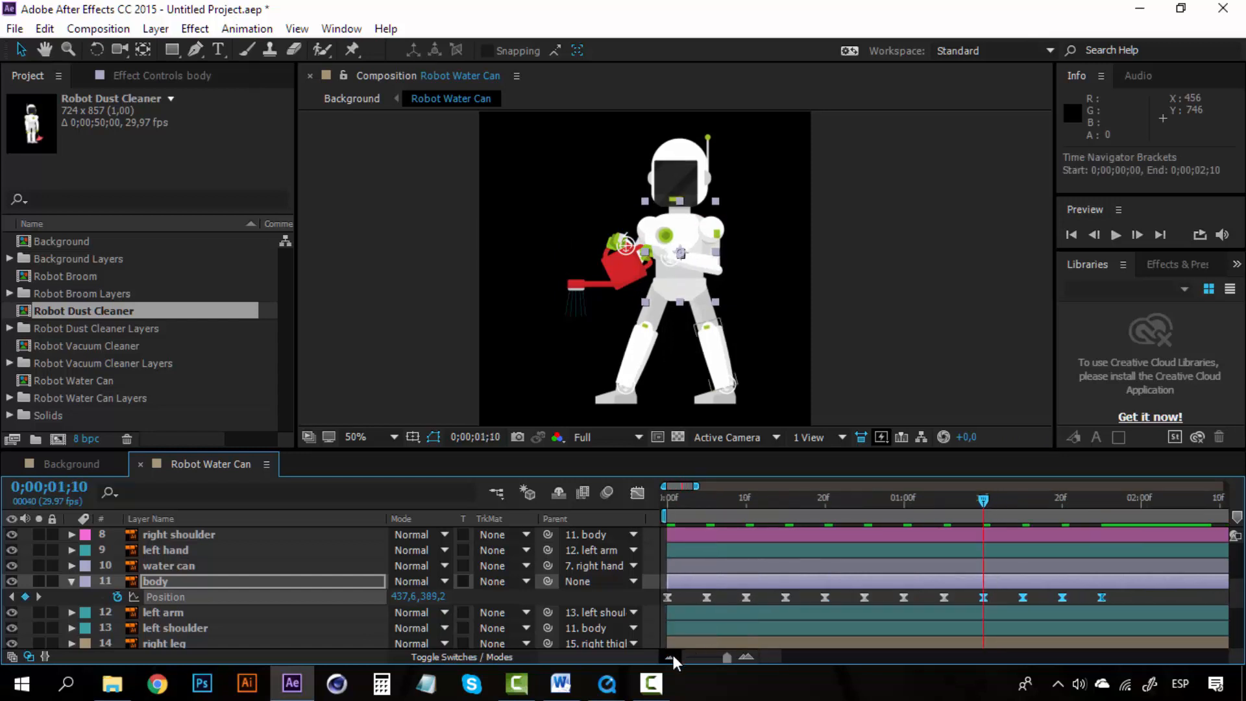
left_click(669, 657)
left_click(670, 657)
left_click_drag(719, 499, 656, 500)
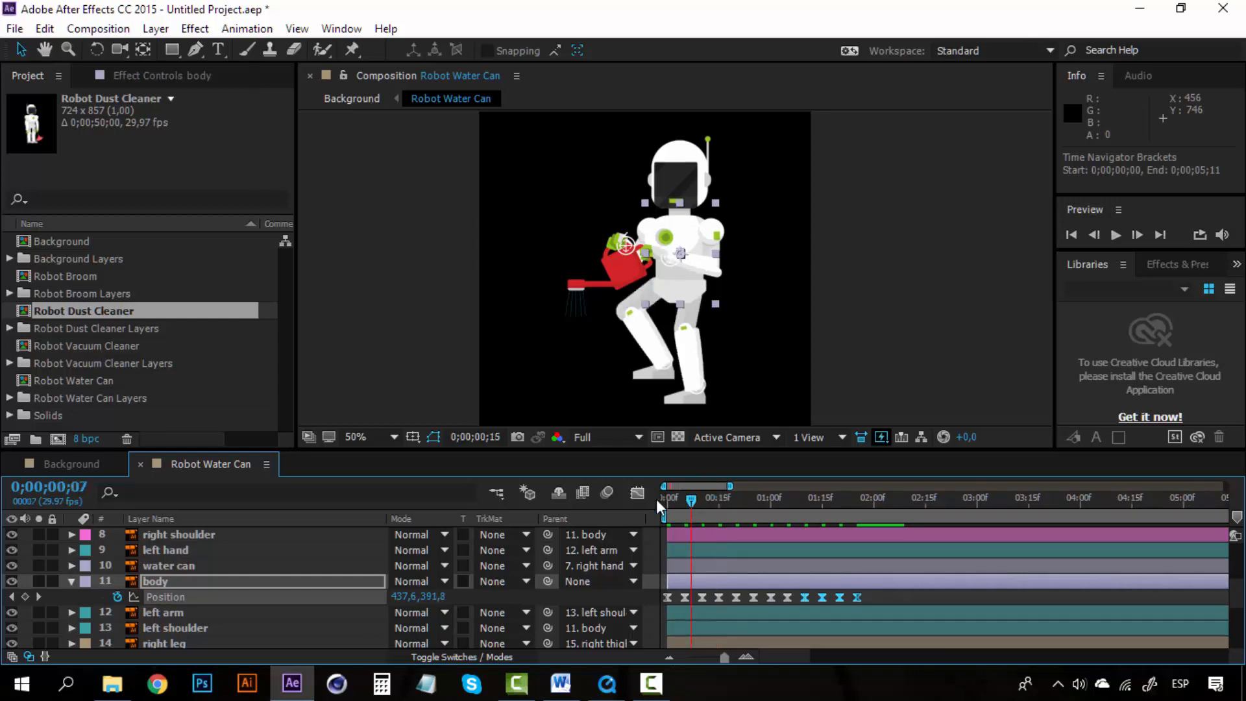
key("space")
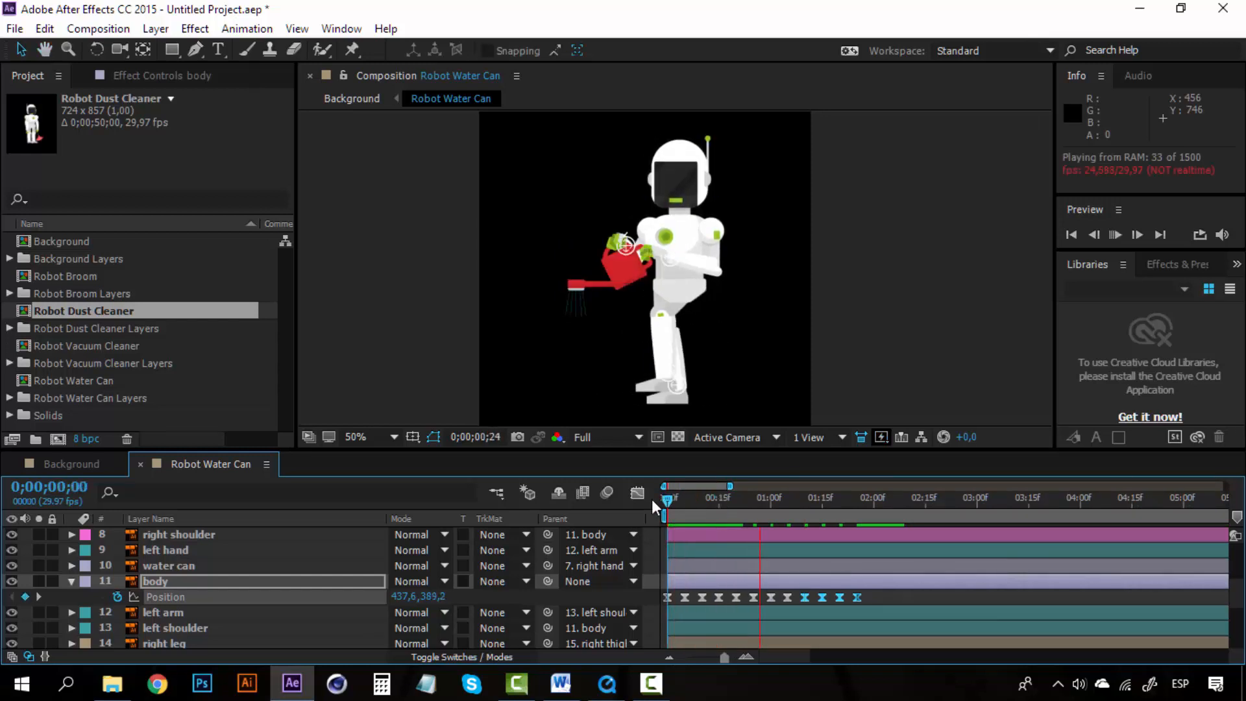
left_click(667, 497)
key("space")
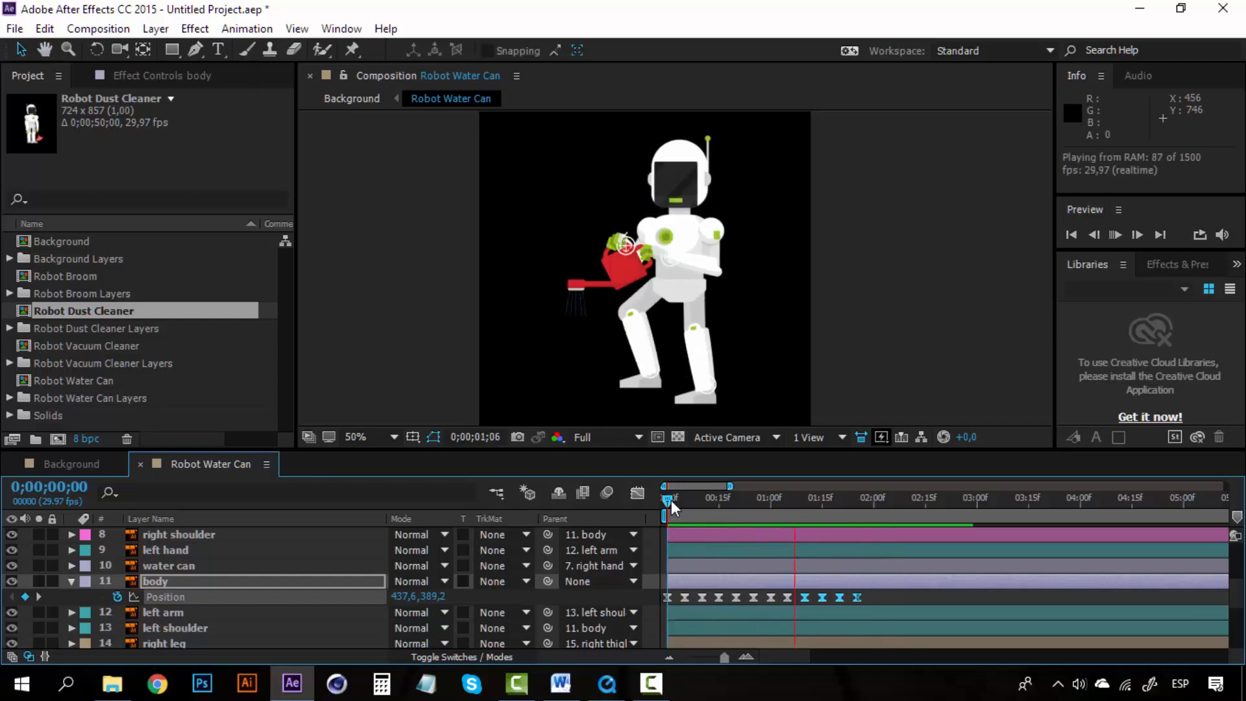
key("space")
key("space")
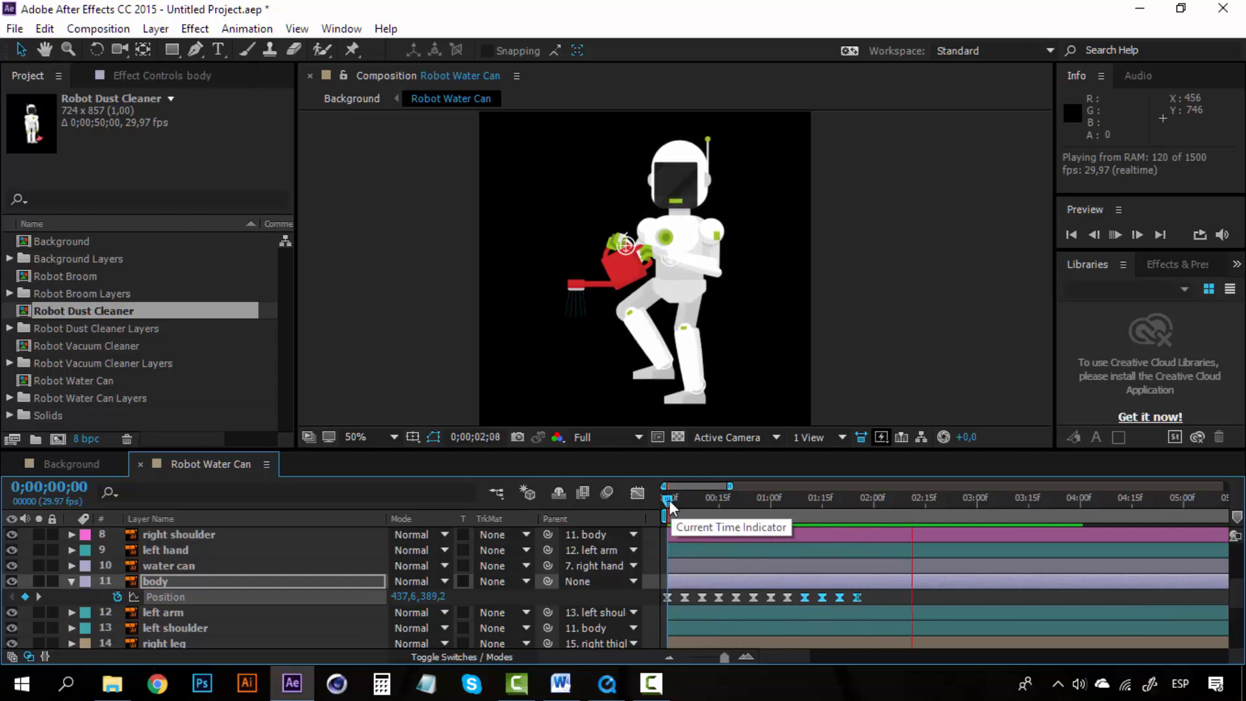
key("space")
Examine the legs close up at 100%, scrubbing through the first 11 frames and playing back the walk from 0;00;00;00.
scroll(349, 572, "up", 3)
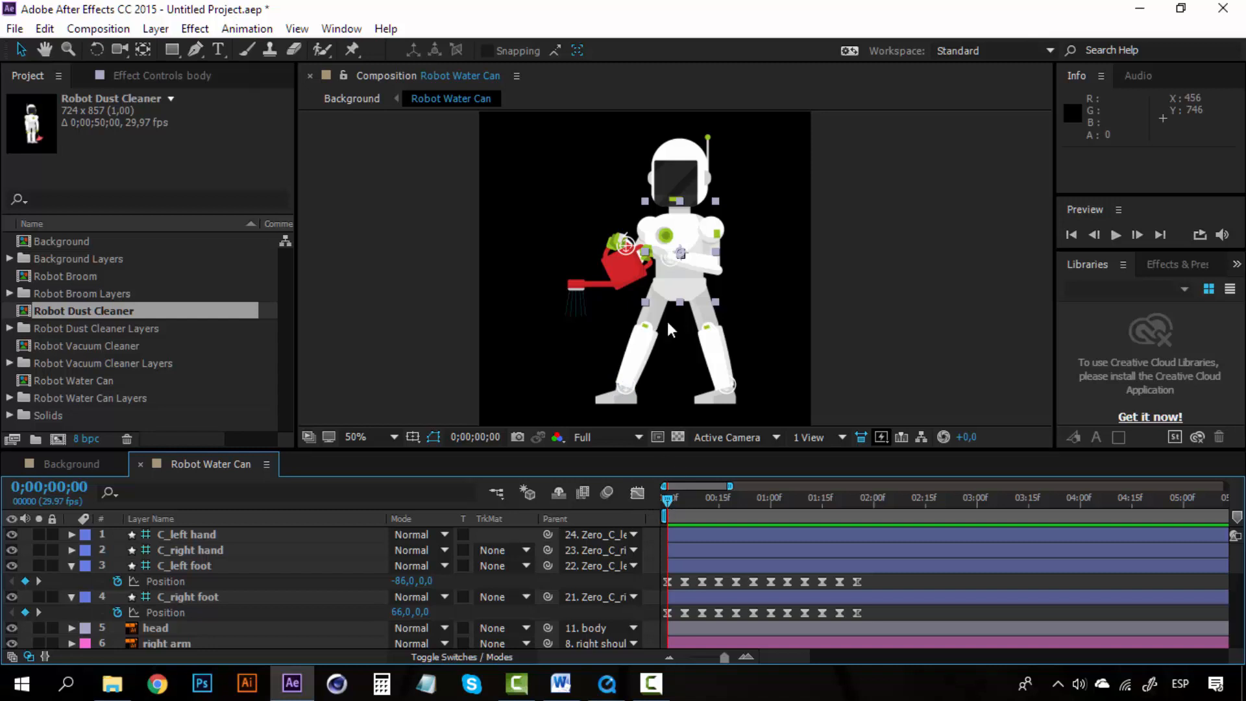
scroll(668, 322, "up", 2)
left_click_drag(664, 416, 647, 282)
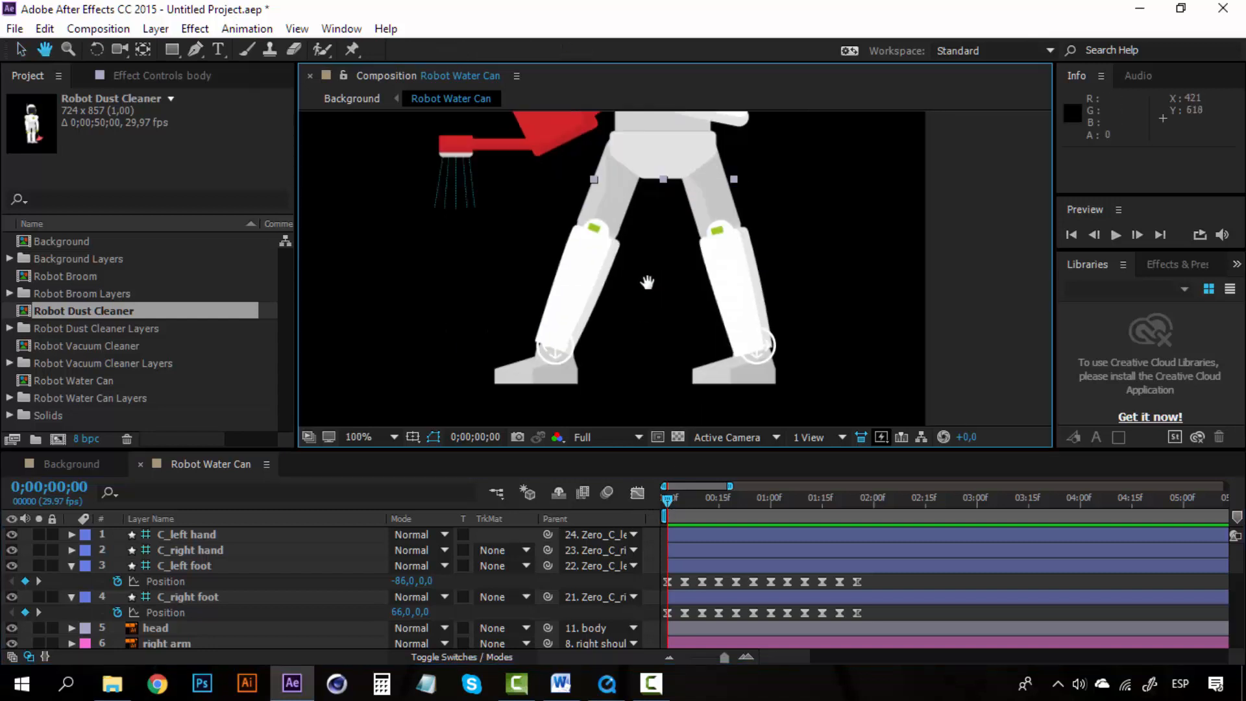
key("v")
left_click_drag(678, 497, 653, 497)
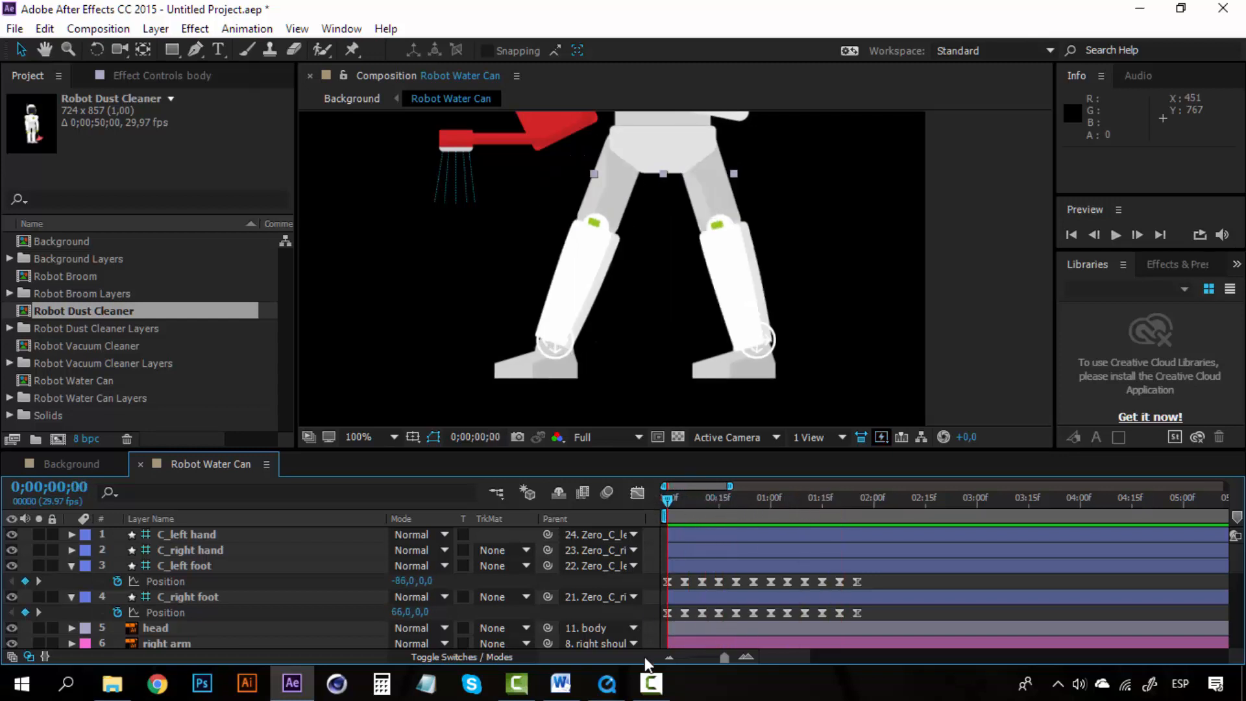
left_click(747, 658)
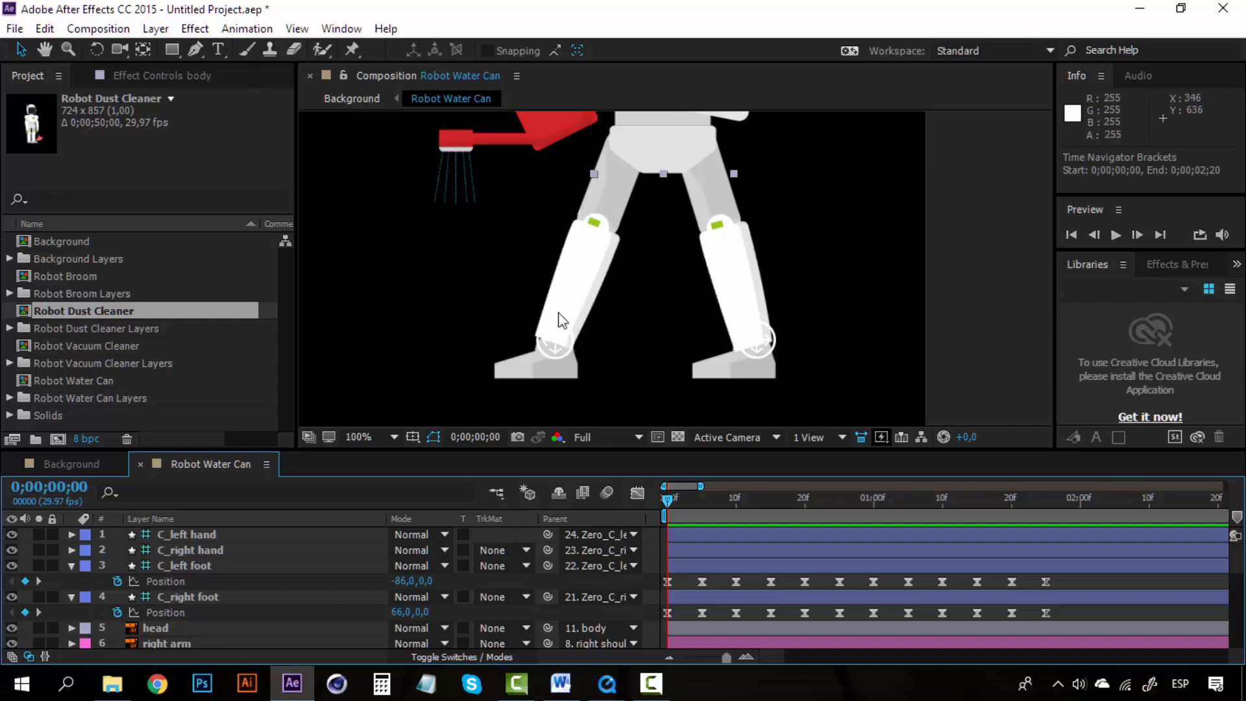
left_click(700, 497)
left_click(745, 500)
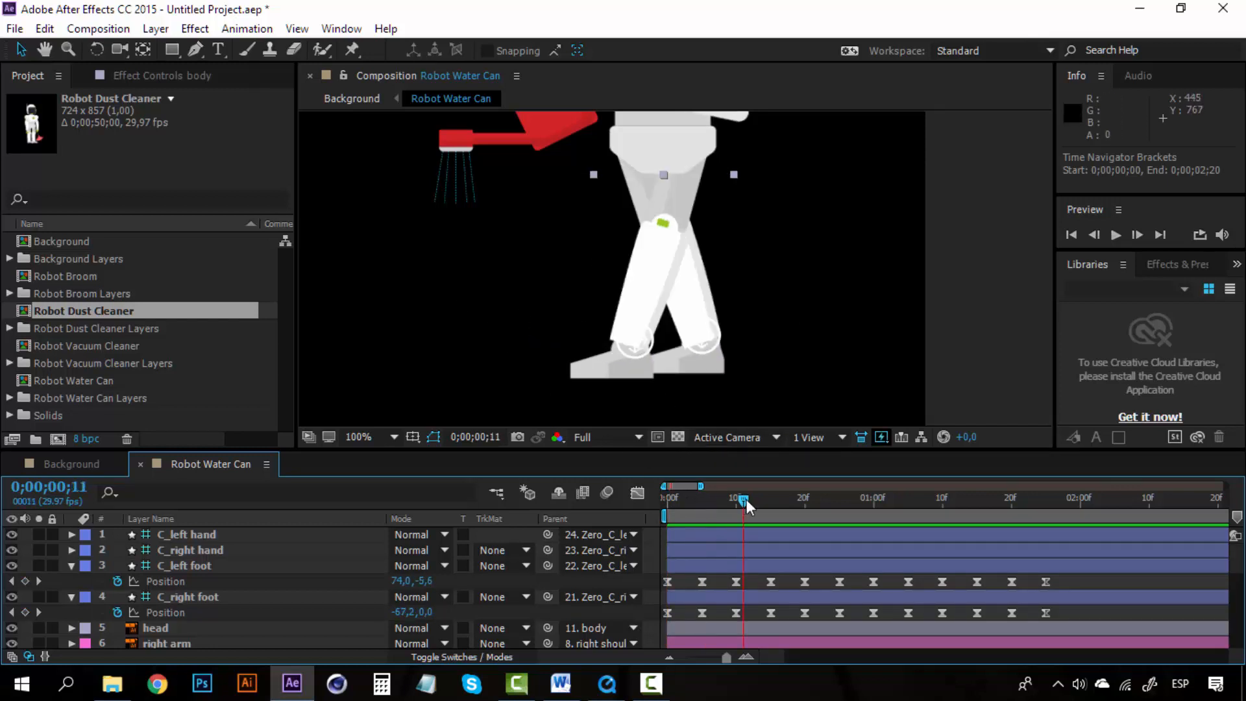
left_click_drag(747, 500, 673, 488)
key("space")
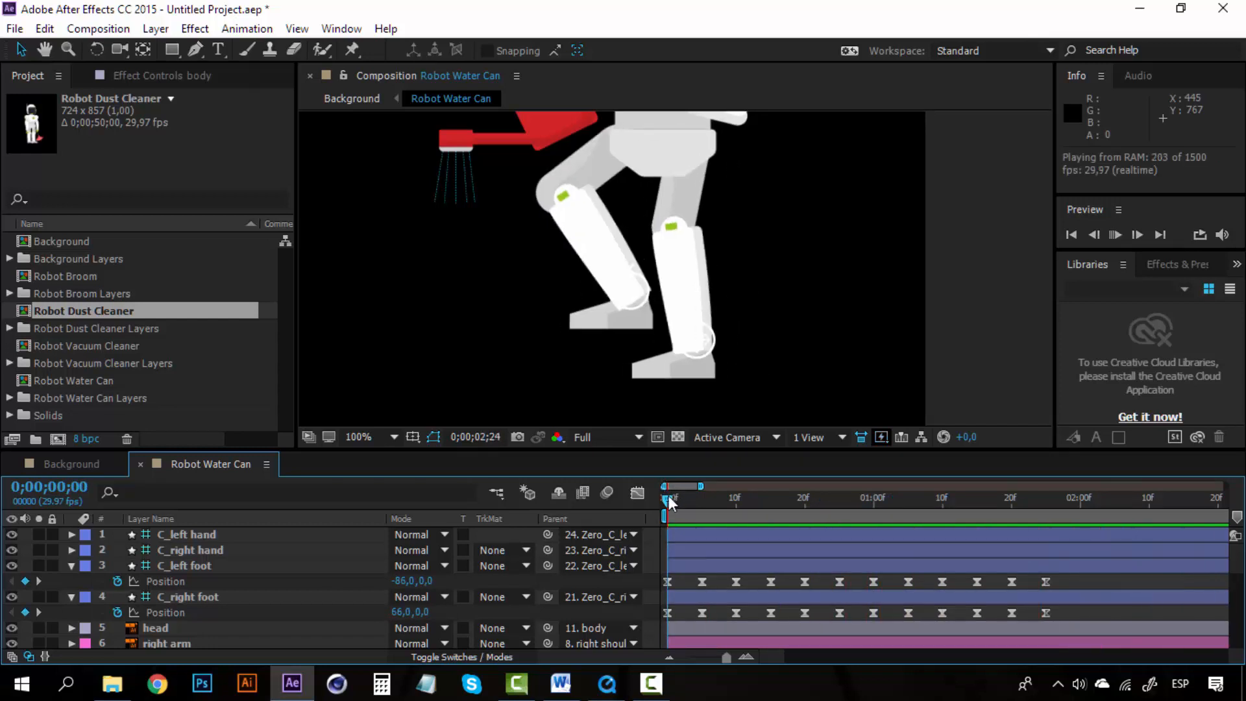
Scrub to 0;00;01;09 and back to 0;00;00;00 to check the leg motion, ending with the whole robot in view at 50%.
left_click_drag(669, 496, 936, 499)
left_click(673, 501)
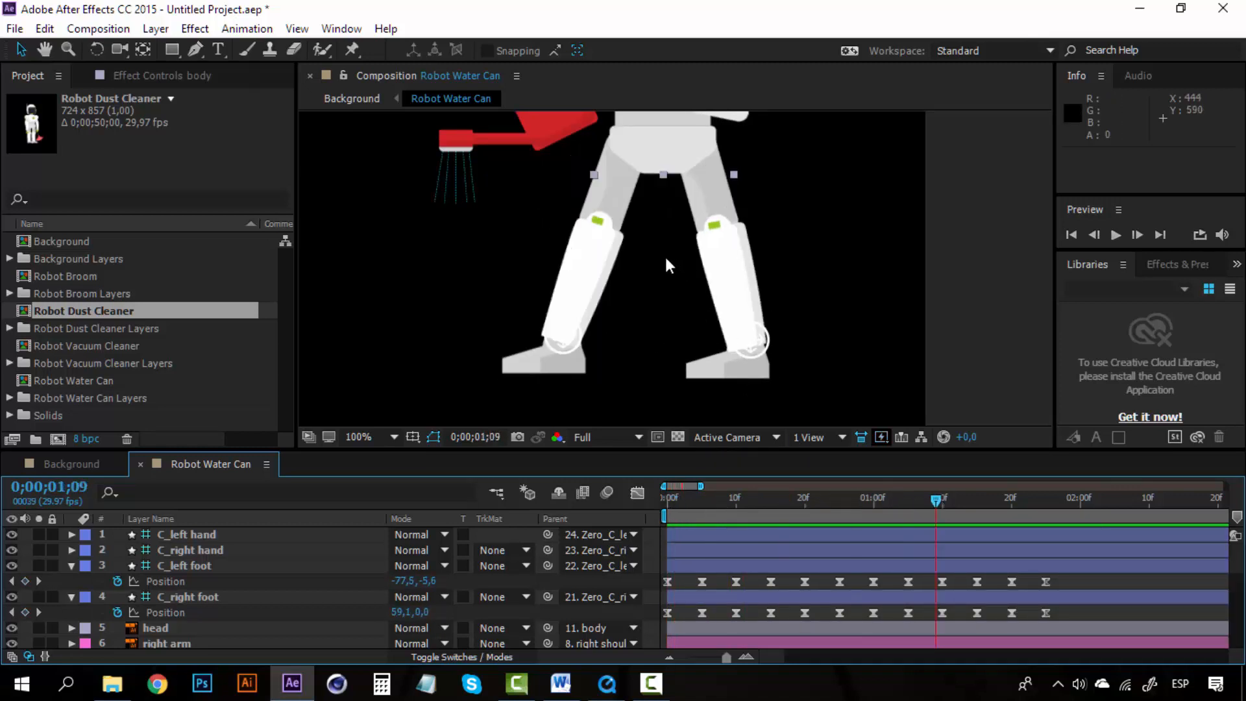
left_click(669, 500)
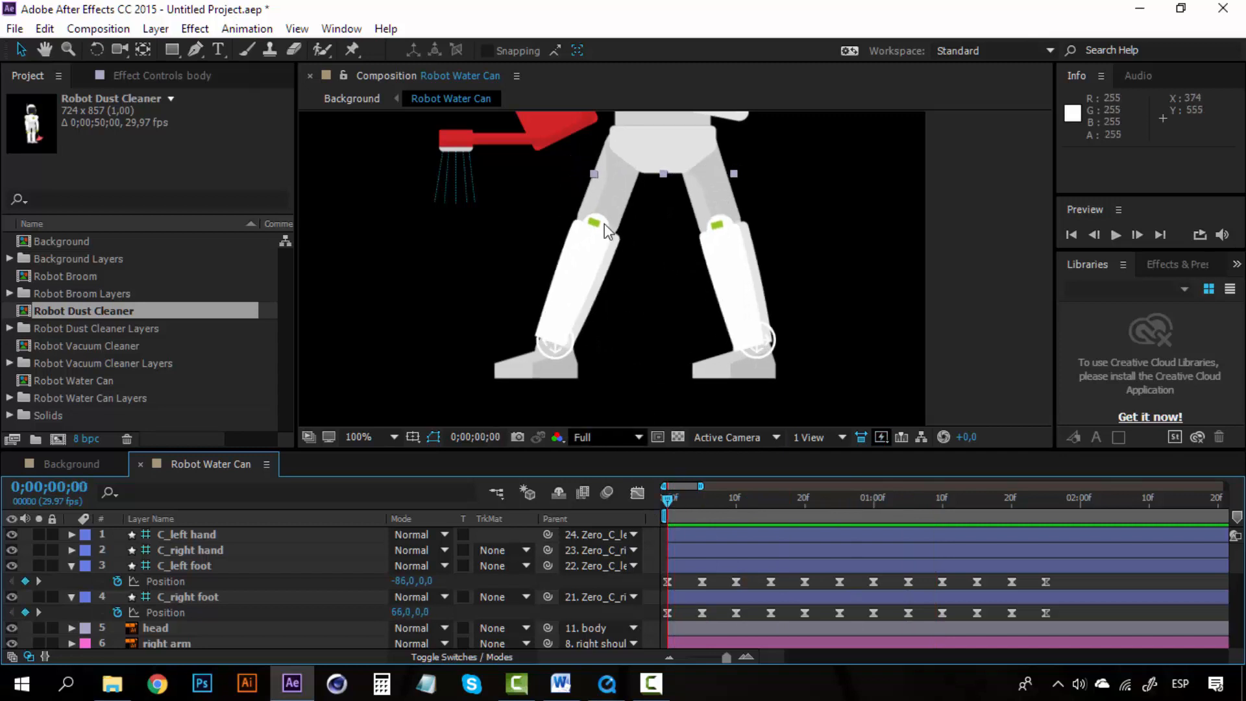
scroll(604, 222, "down", 2)
left_click_drag(601, 283, 598, 370)
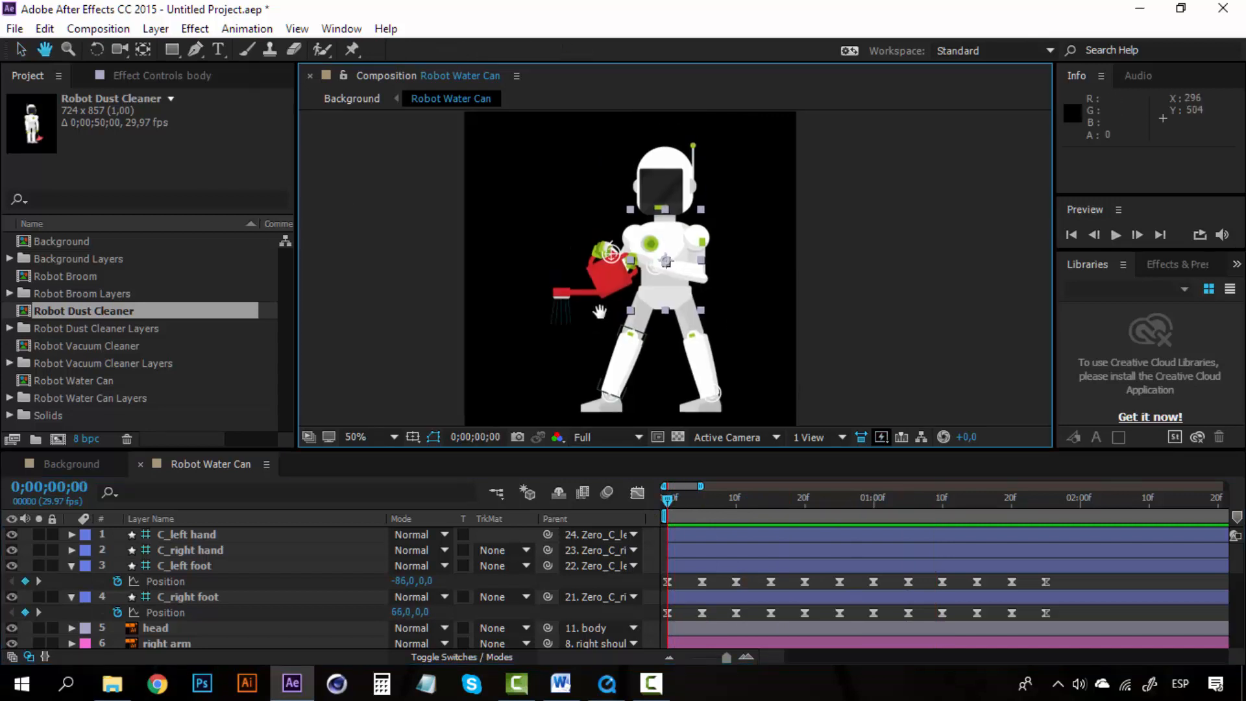